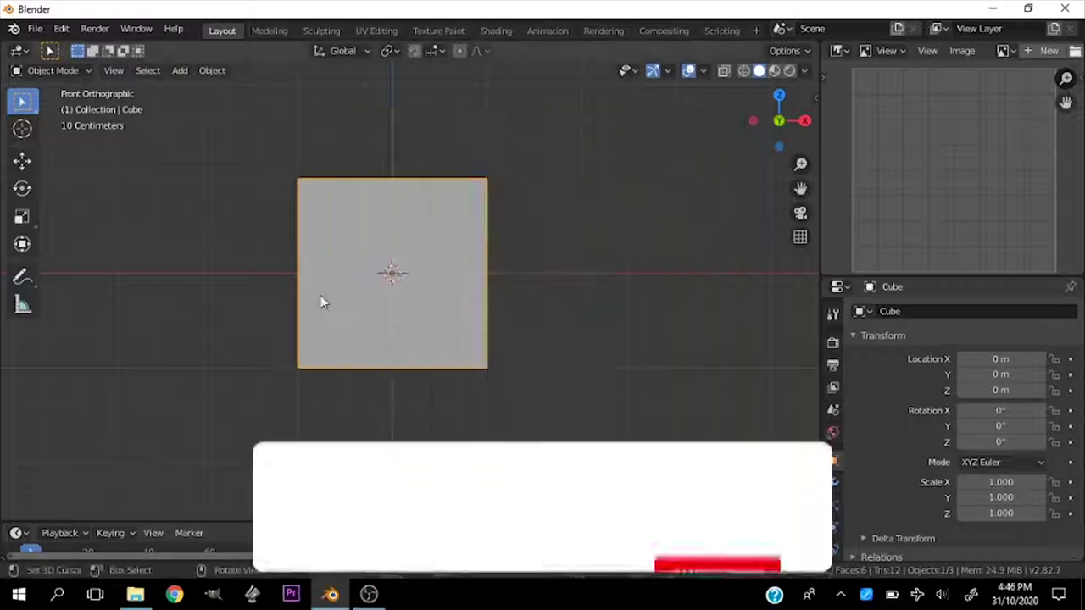
Step: In Edit Mode, scale the default cube along Z and Y into a thin, wide slab
key("Tab")
key("s")
key("z")
key("KP_7")
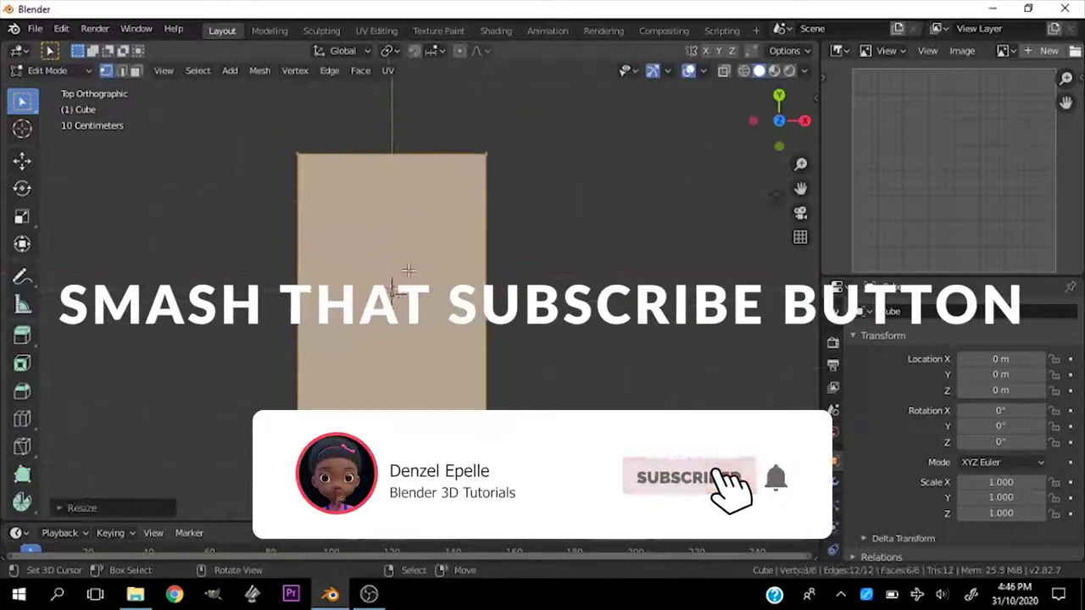
middle_click_drag(408, 269, 458, 279)
key("s")
key("y")
left_click(458, 280)
key("Tab")
key("Tab")
key("s")
key("y")
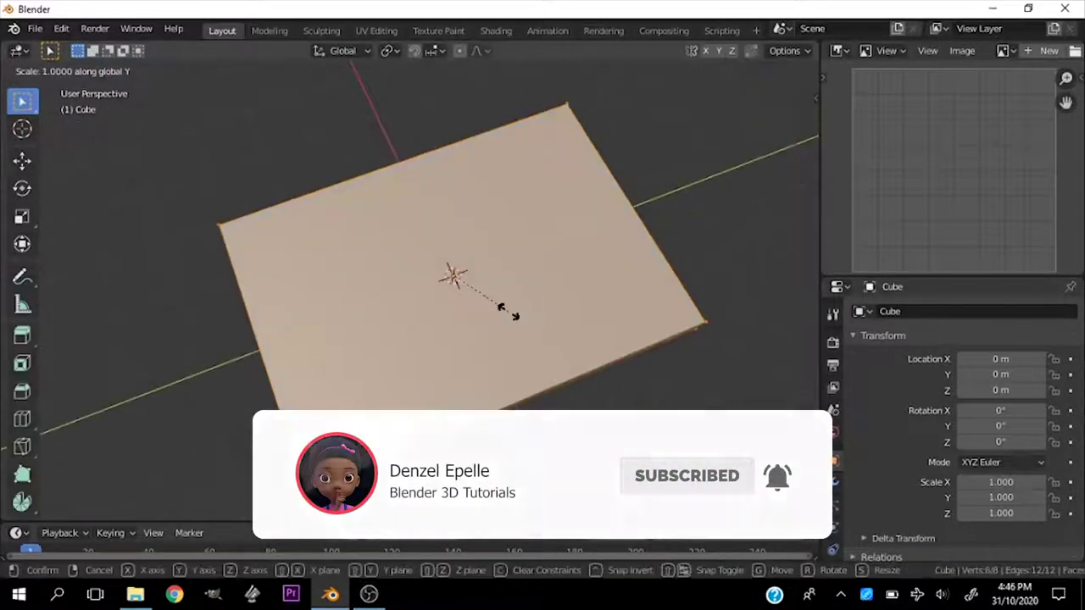
left_click(508, 315)
key("Tab")
Step: Add a second cube and narrow it along Y to form a crib slat
key("KP_1")
key("shift+a")
left_click(483, 288)
key("KP_7")
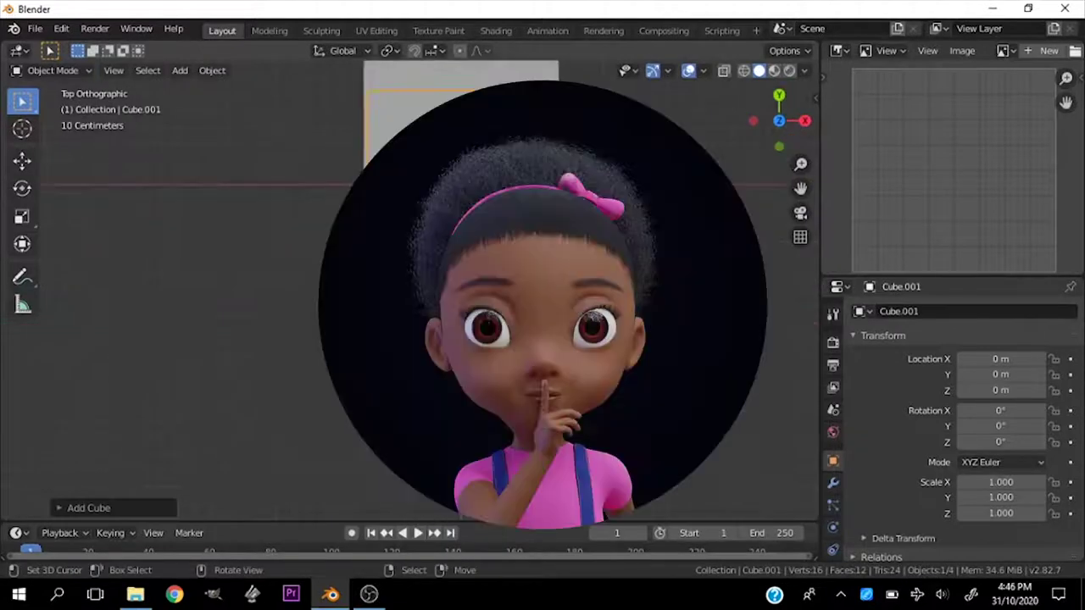
key("Return")
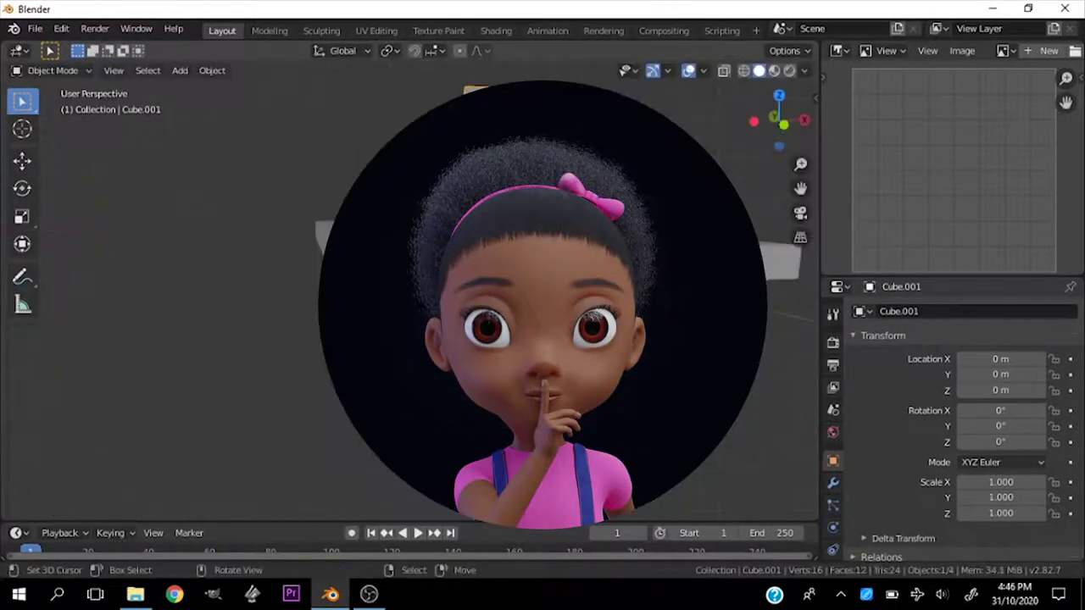
Step: Enable face snapping and move the slat onto the base slab
left_click(376, 145)
key("shift+Tab")
key("KP_1")
key("g")
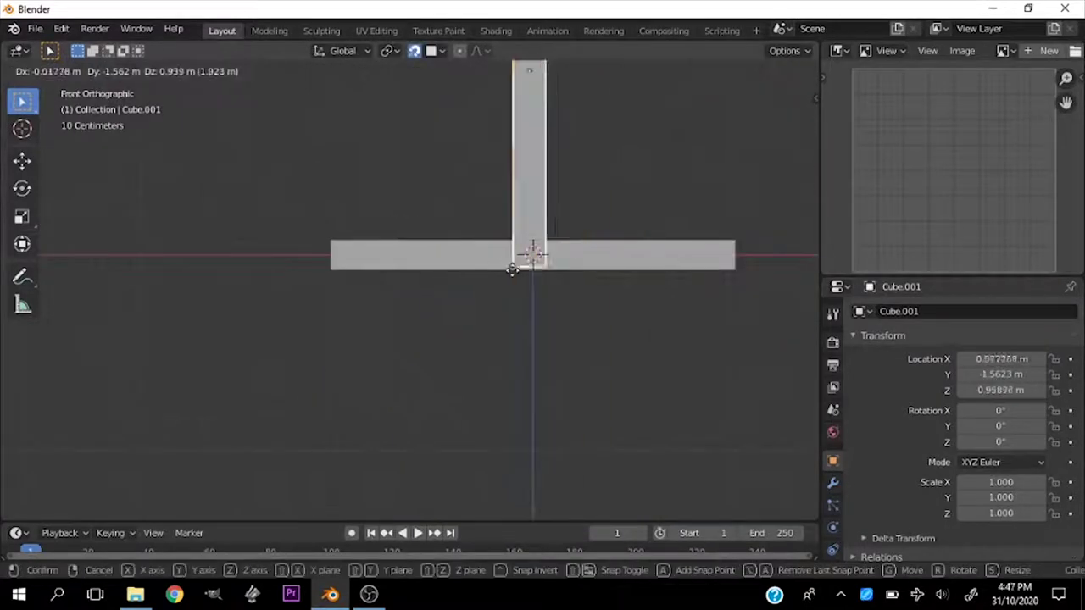
left_click(335, 268)
middle_click_drag(335, 268, 541, 322)
scroll(465, 301, "up", 3)
left_click(512, 336)
Step: Place the slat at the base's long edge to build a slat row, with a mirrored copy opposite
key("KP_3")
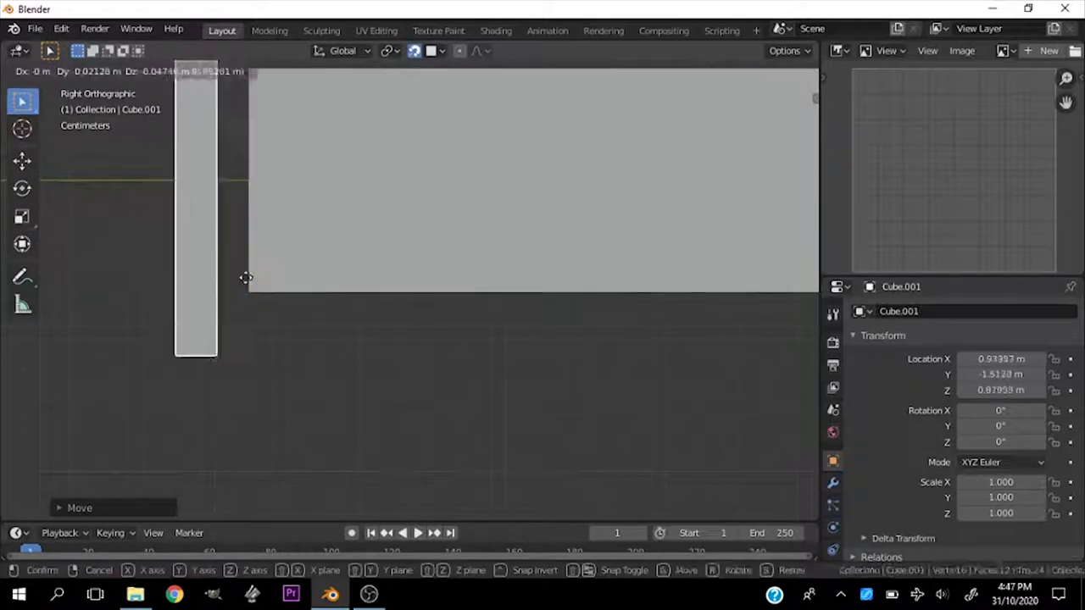
left_click(246, 278)
middle_click_drag(246, 278, 268, 347)
key("KP_1")
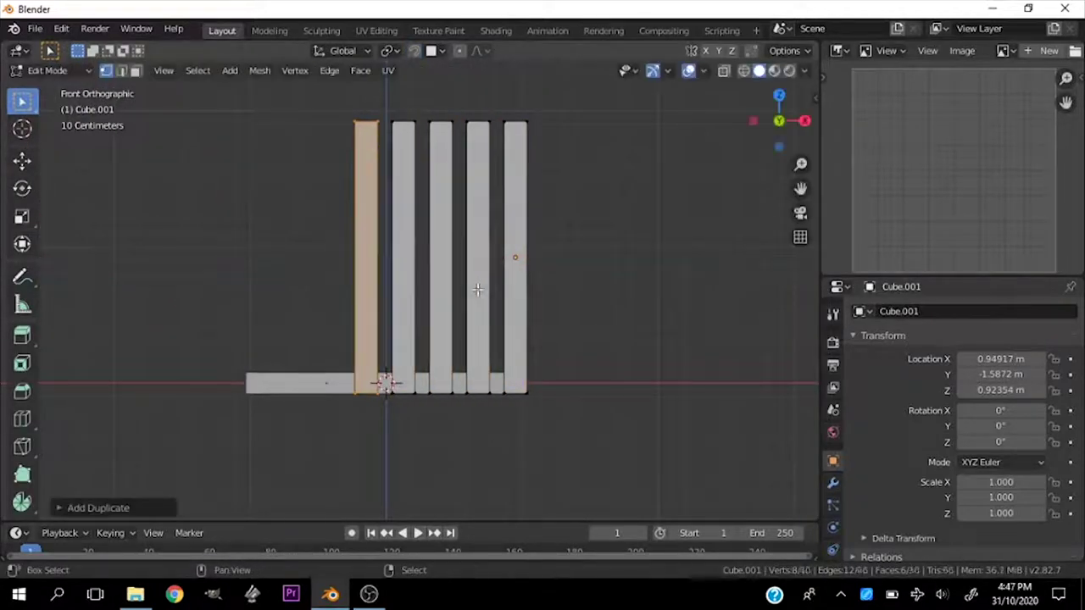
mouse_move(477, 290)
middle_mouse_down()
mouse_move(629, 336)
mouse_move(500, 388)
middle_mouse_up()
type("-1")
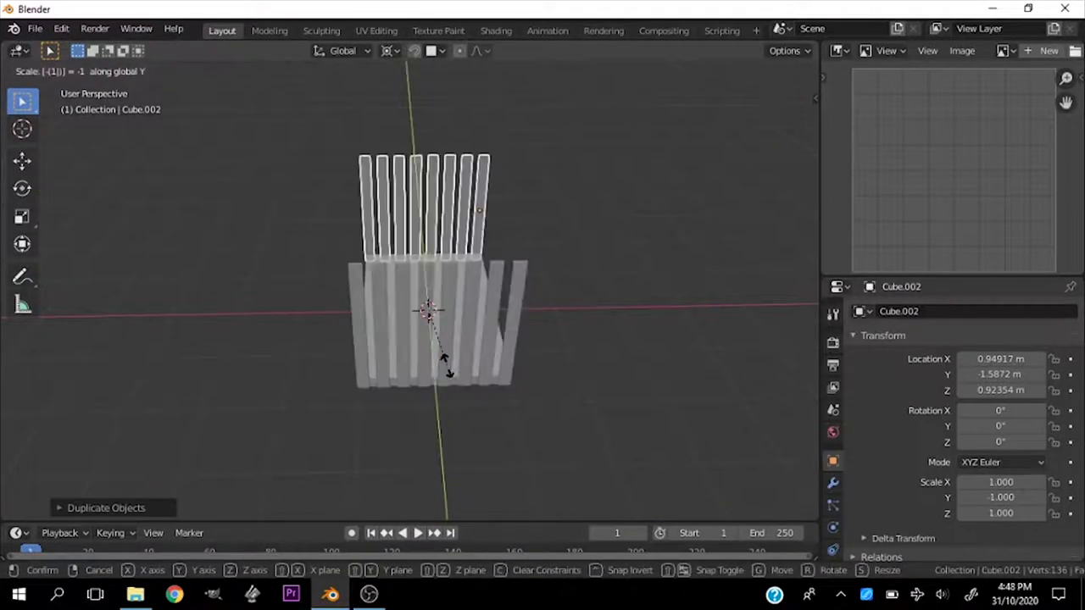
Step: Rotate the duplicated slat row 90° and set the pivot point to the 3D Cursor
key("Return")
key("KP_7")
type("r90")
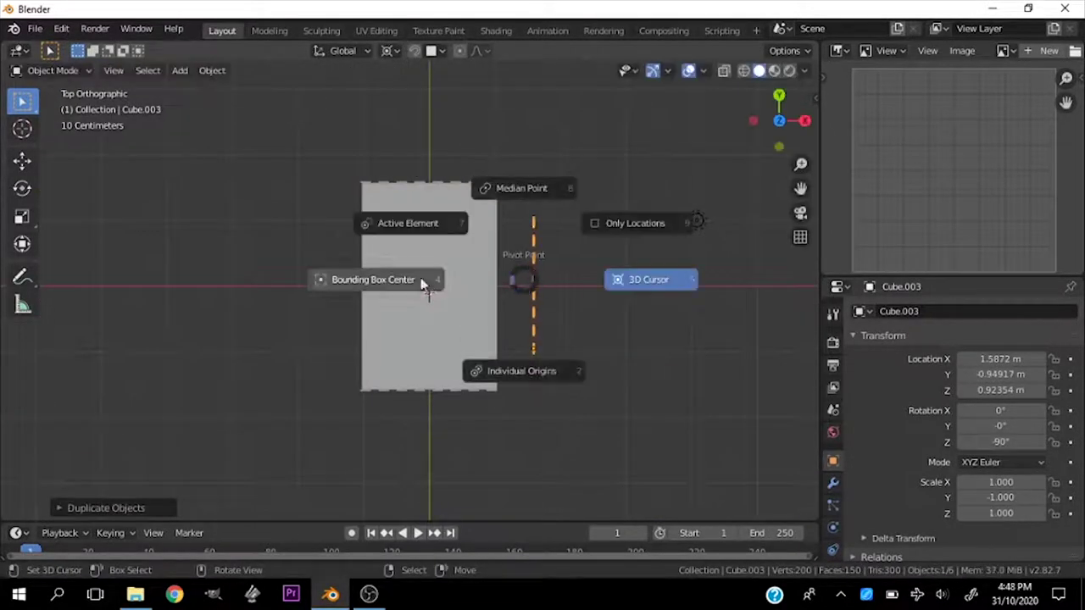
left_click(421, 285)
middle_click_drag(421, 285, 479, 338)
left_click(392, 356)
Step: Move the rotated slat row toward a short end of the base
key("KP_3")
key("g")
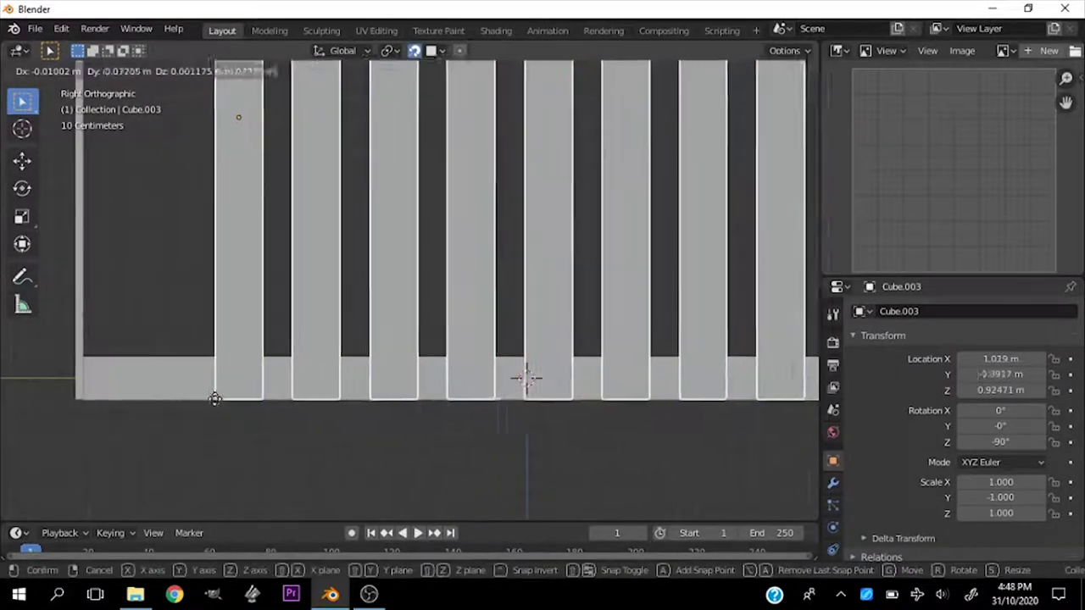
left_click(252, 398)
middle_click_drag(252, 397, 345, 393)
key("KP_1")
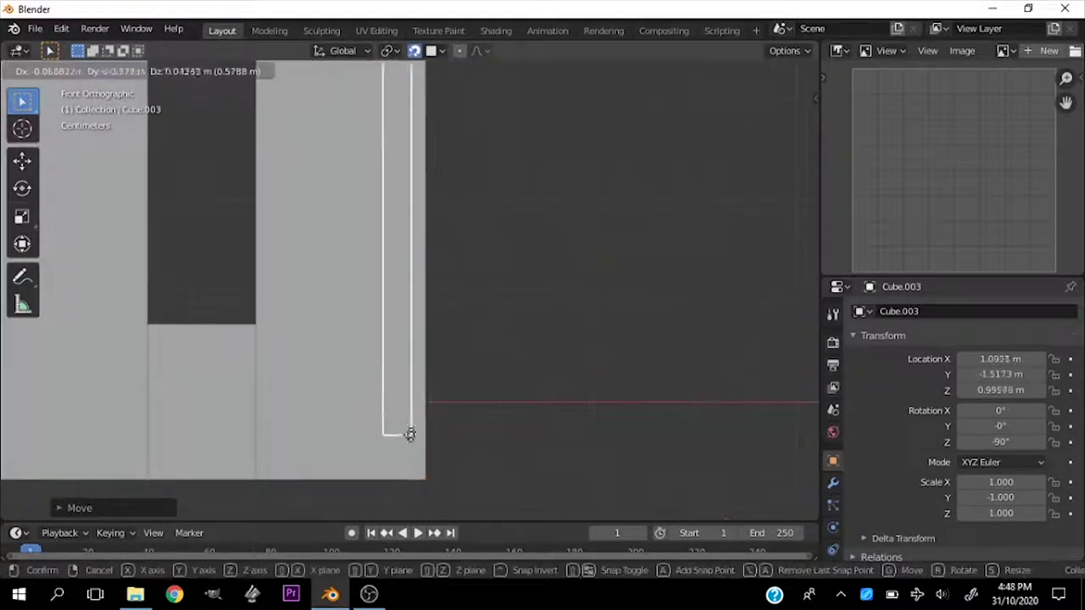
middle_click_drag(429, 439, 489, 370)
key("g")
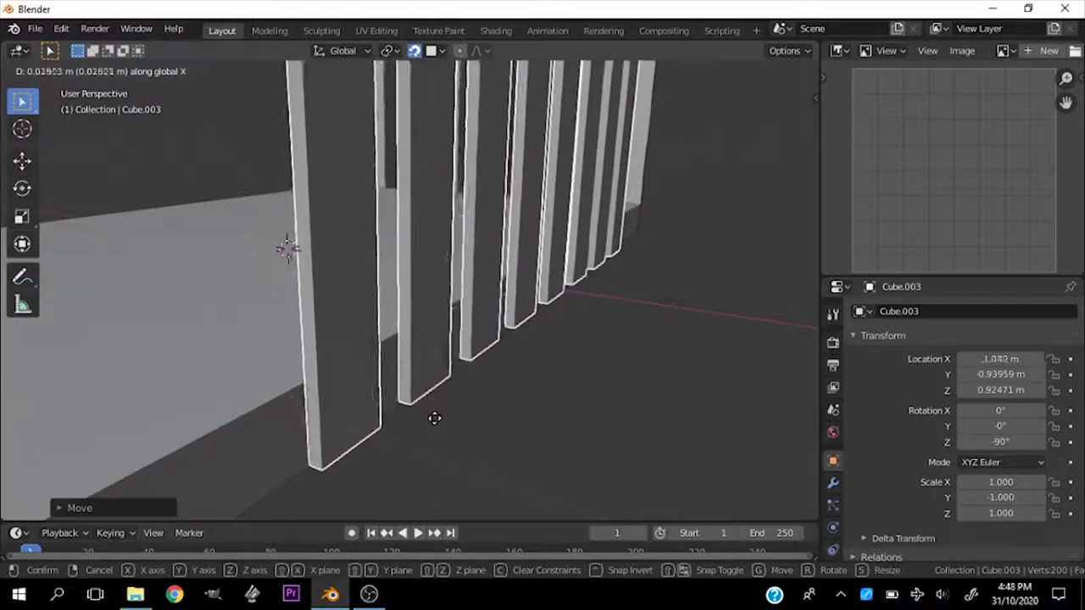
left_click(433, 419)
Step: Slide the end wall along Y to sit on the base's short edge
scroll(436, 386, "down", 3)
key("KP_3")
key("g")
key("y")
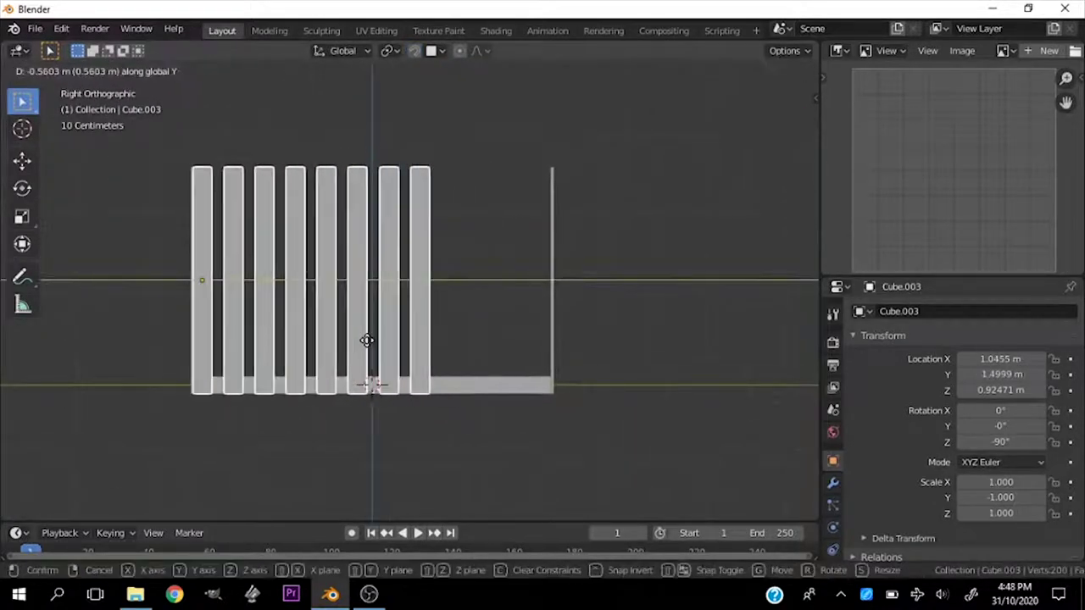
left_click(366, 341)
scroll(209, 332, "up", 5)
scroll(165, 303, "down", 3)
middle_click_drag(164, 302, 330, 334)
Step: Duplicate a slat along Y and mirror the end wall with an X scale of -1
key("KP_3")
key("Tab")
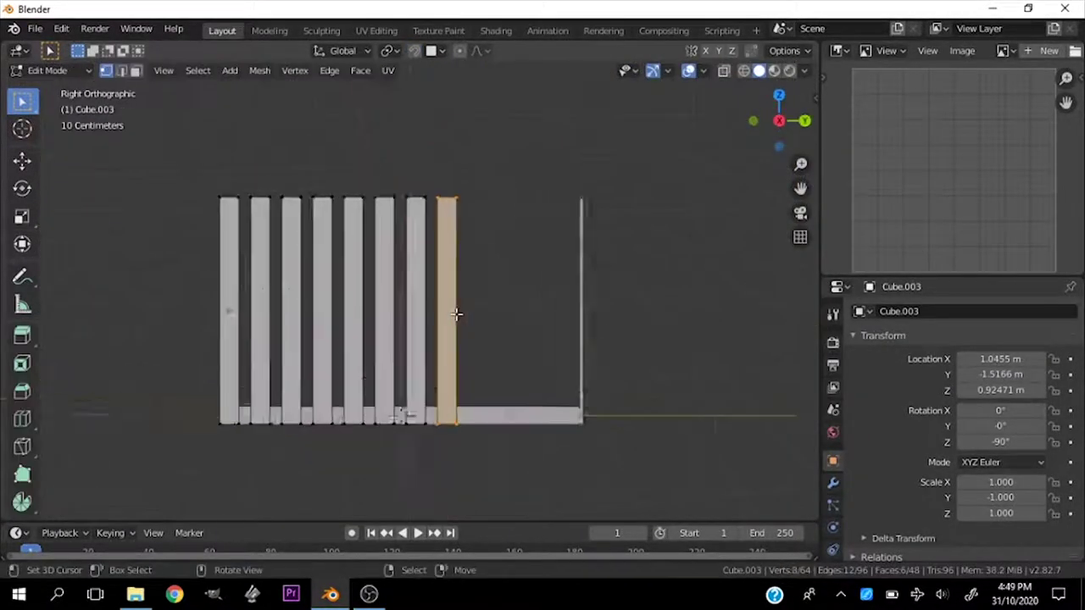
scroll(456, 314, "up", 2)
key("shift+d")
key("y")
middle_click_drag(501, 328, 424, 380)
key("Tab")
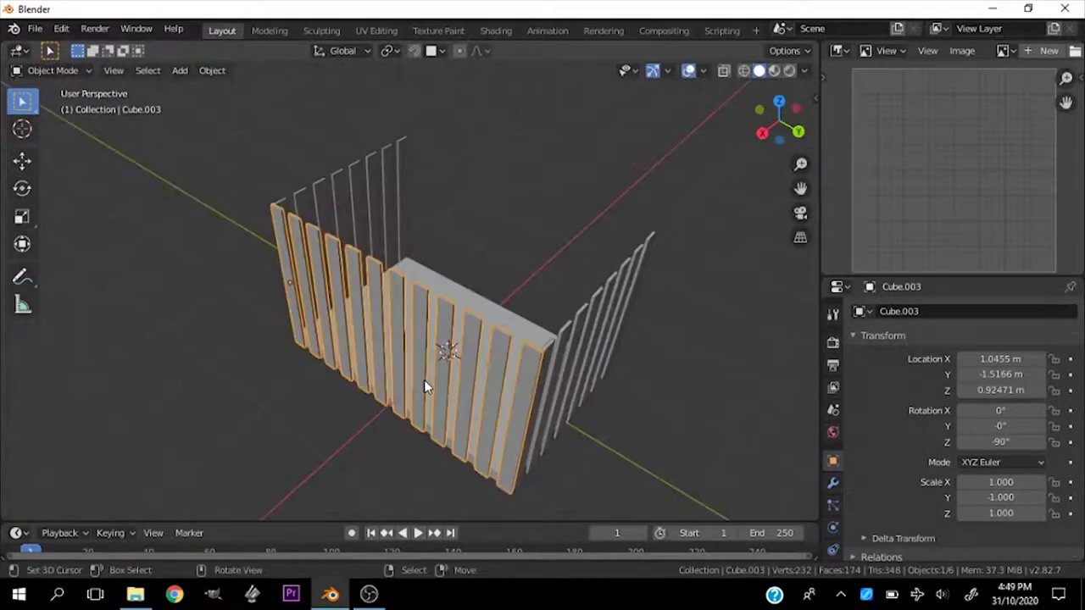
type("sx-1")
key("Return")
Step: Duplicate the end wall in place and link all slat walls to share one mesh
key("shift+d")
right_click(451, 346)
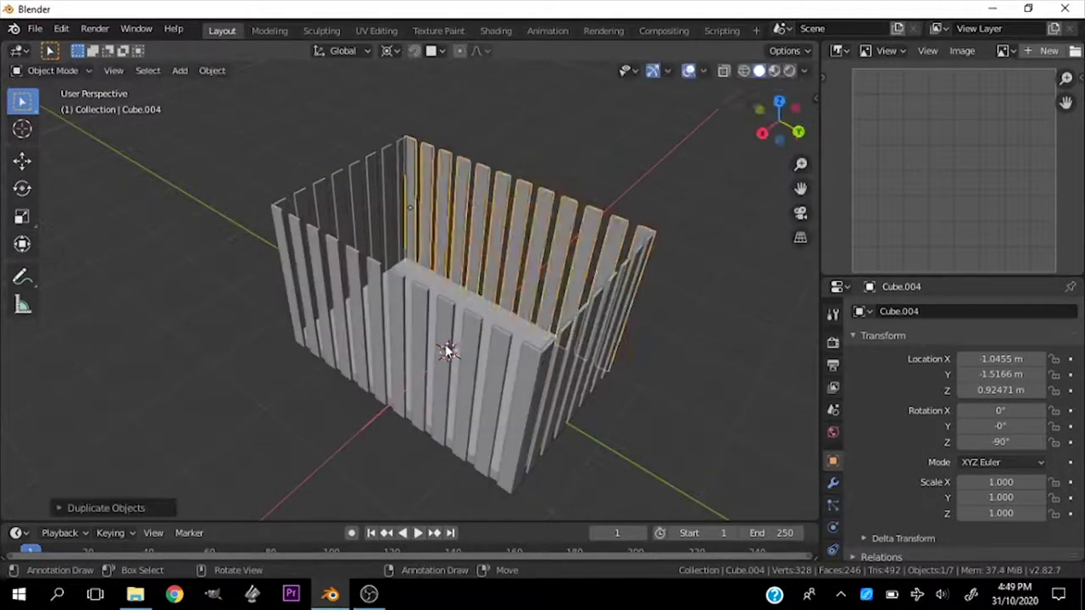
mouse_move(451, 346)
middle_mouse_down()
mouse_move(260, 339)
mouse_move(466, 335)
middle_mouse_up()
key("KP_1")
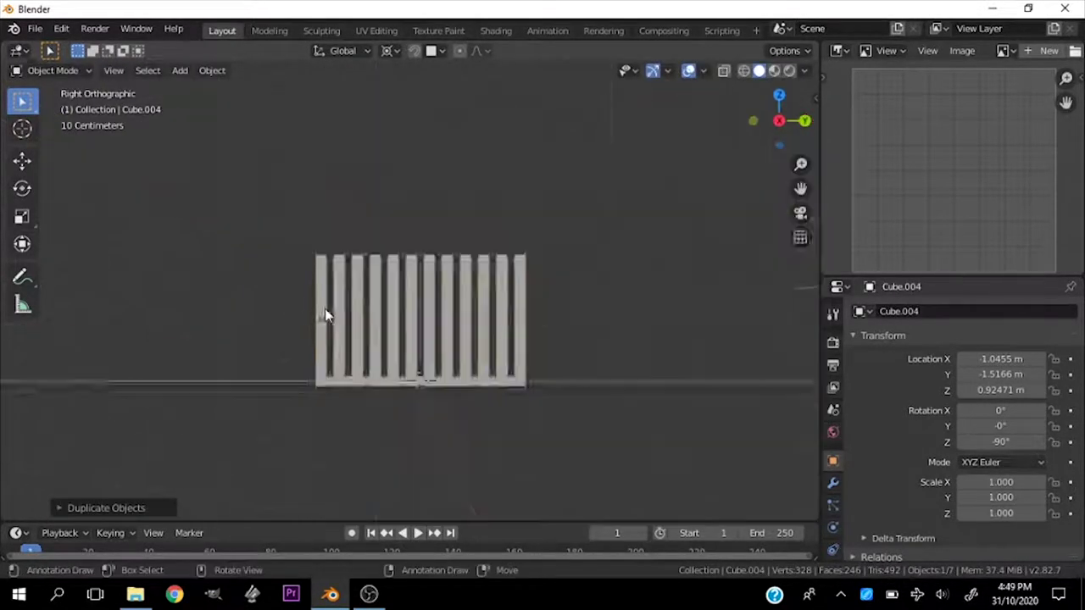
left_click(326, 315)
middle_click_drag(326, 315, 312, 270)
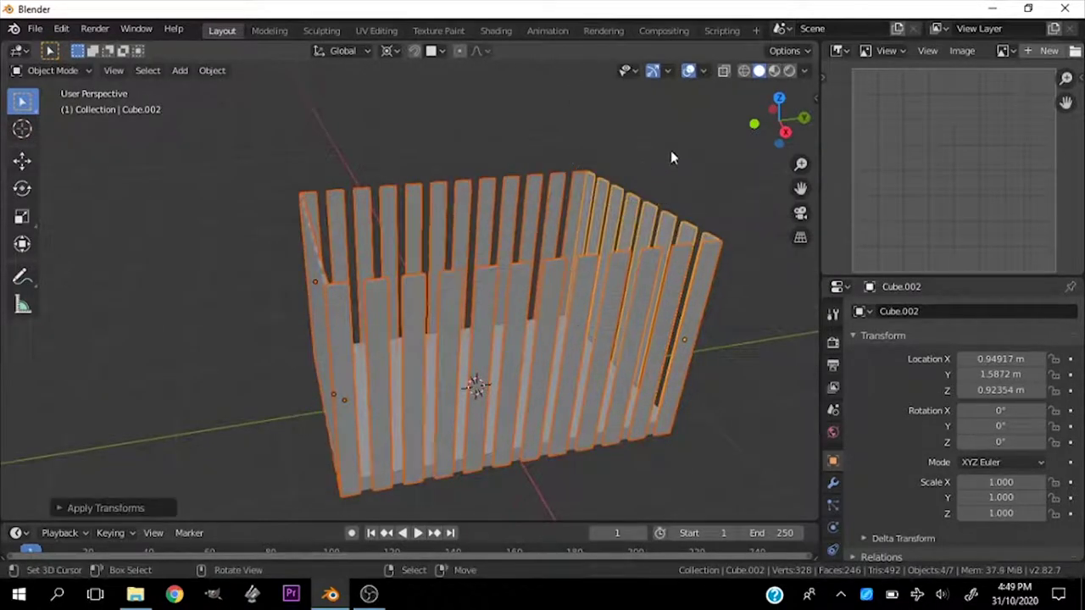
left_click(431, 349)
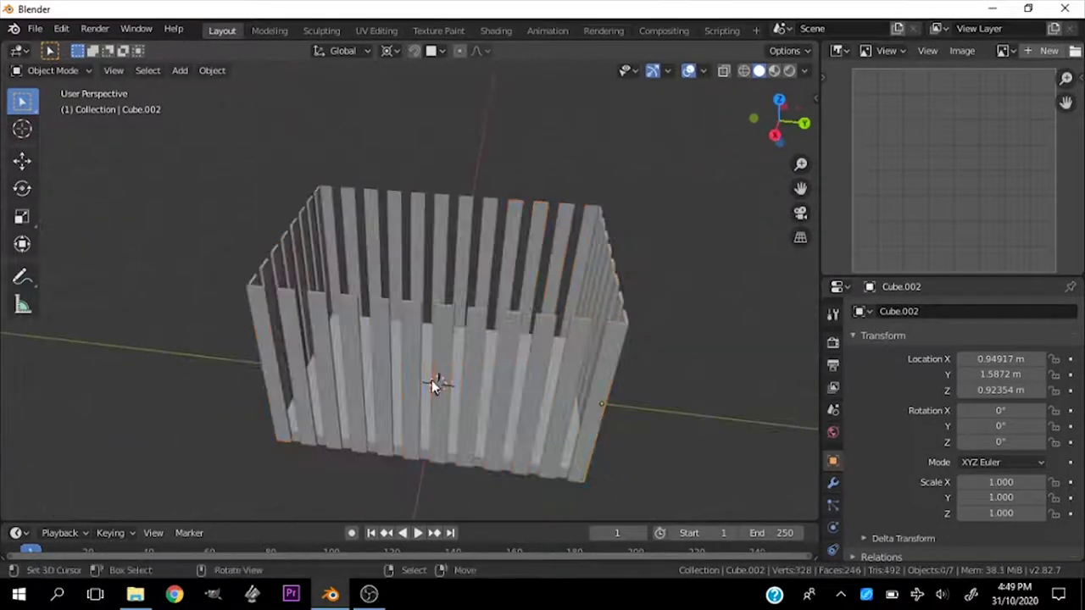
mouse_move(430, 349)
middle_mouse_down()
mouse_move(262, 331)
mouse_move(274, 280)
middle_mouse_up()
Step: Add a new cube near a crib corner and shrink it into a corner post
key("KP_7")
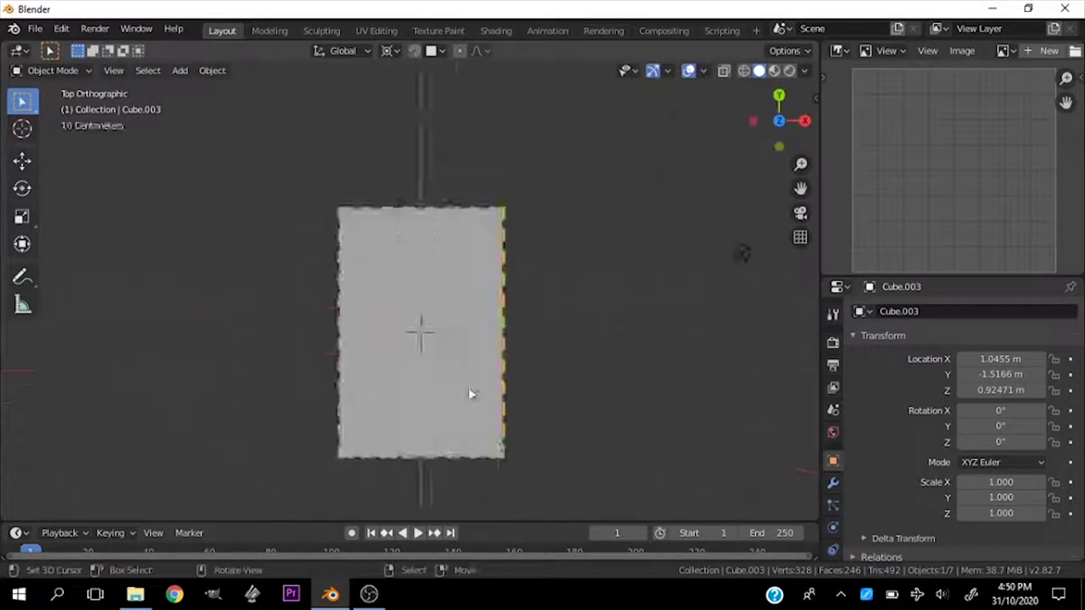
scroll(470, 393, "down", 3)
key("shift+a")
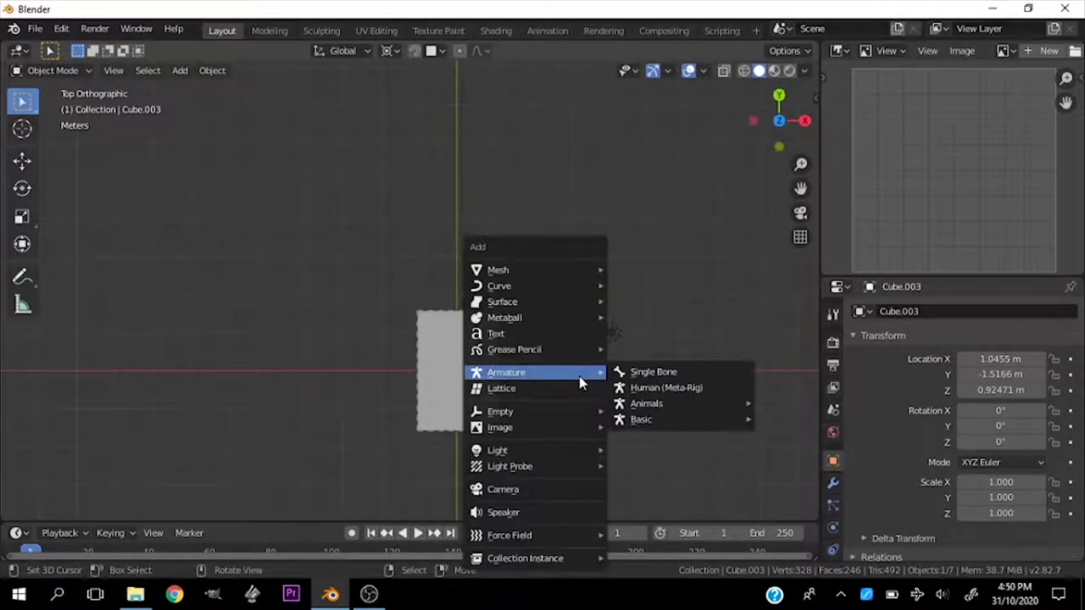
mouse_move(498, 269)
left_click(650, 283)
scroll(593, 388, "up", 5)
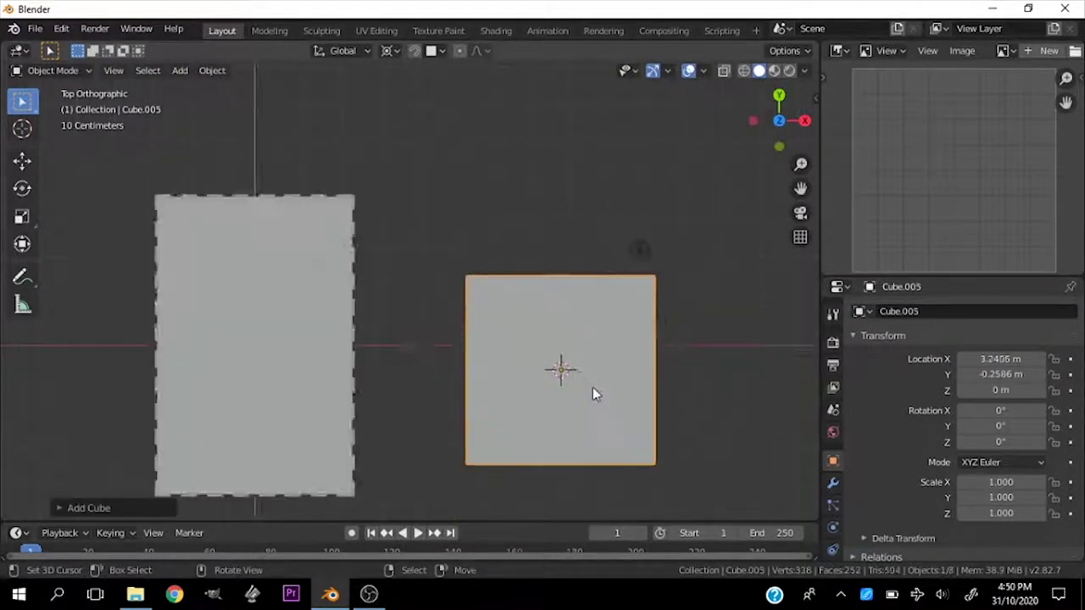
middle_click_drag(593, 387, 482, 390, "shift")
key("s")
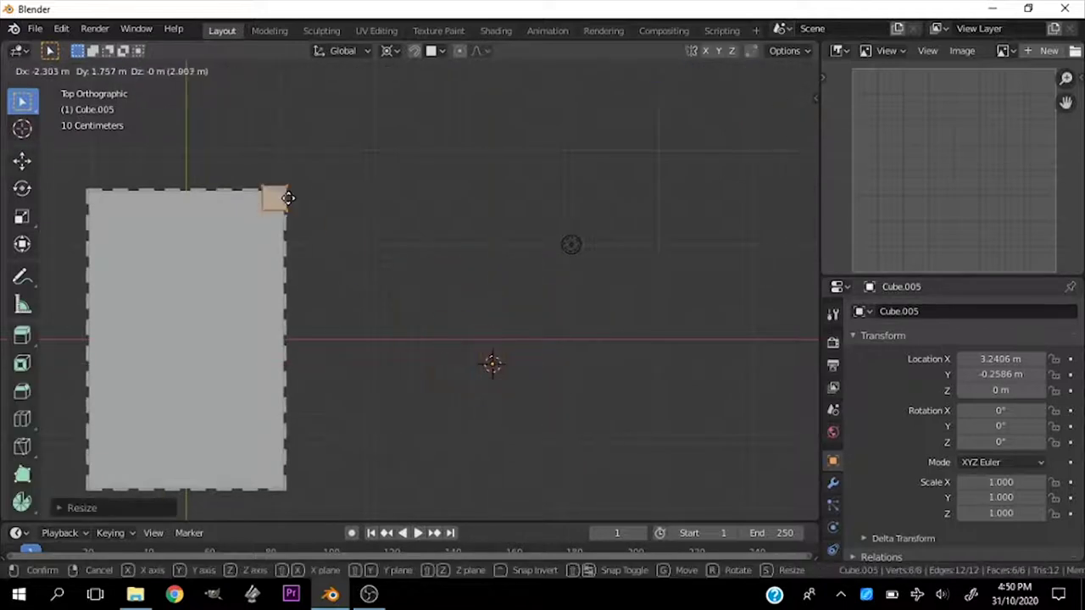
scroll(267, 167, "up", 2)
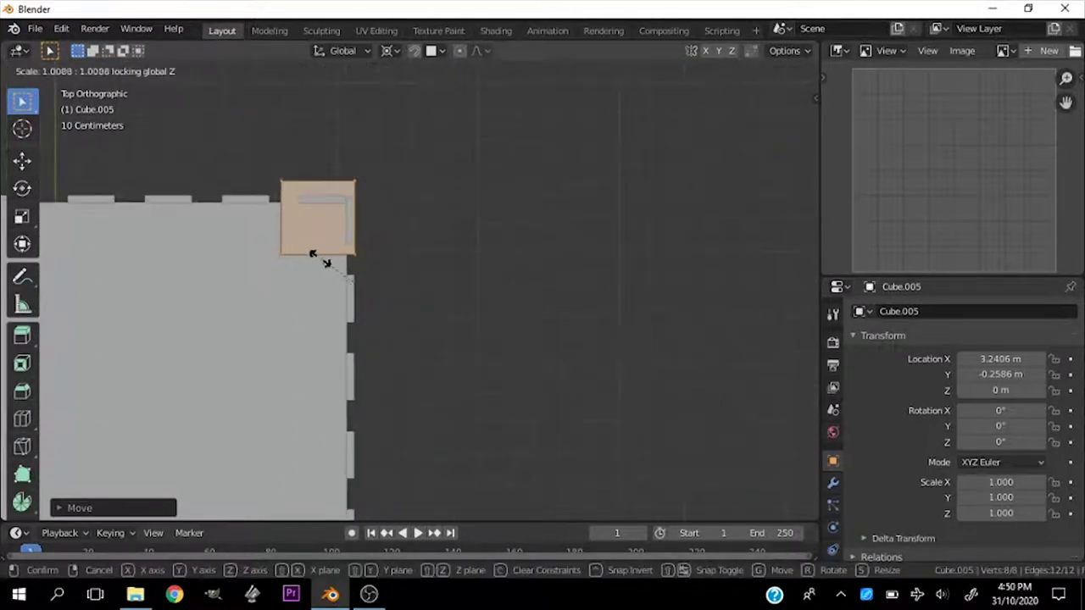
left_click(314, 255)
Step: Reset the post's origin and raise it vertically into position
key("Tab")
scroll(387, 317, "down", 5)
scroll(421, 305, "up", 8)
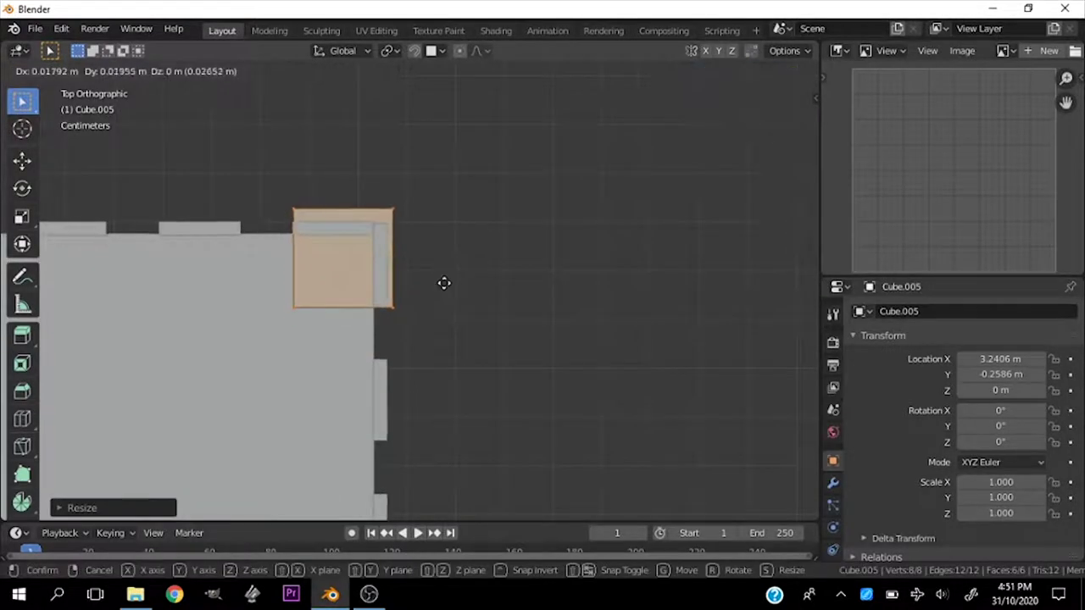
middle_click_drag(445, 294, 440, 353)
key("Tab")
left_click(212, 71)
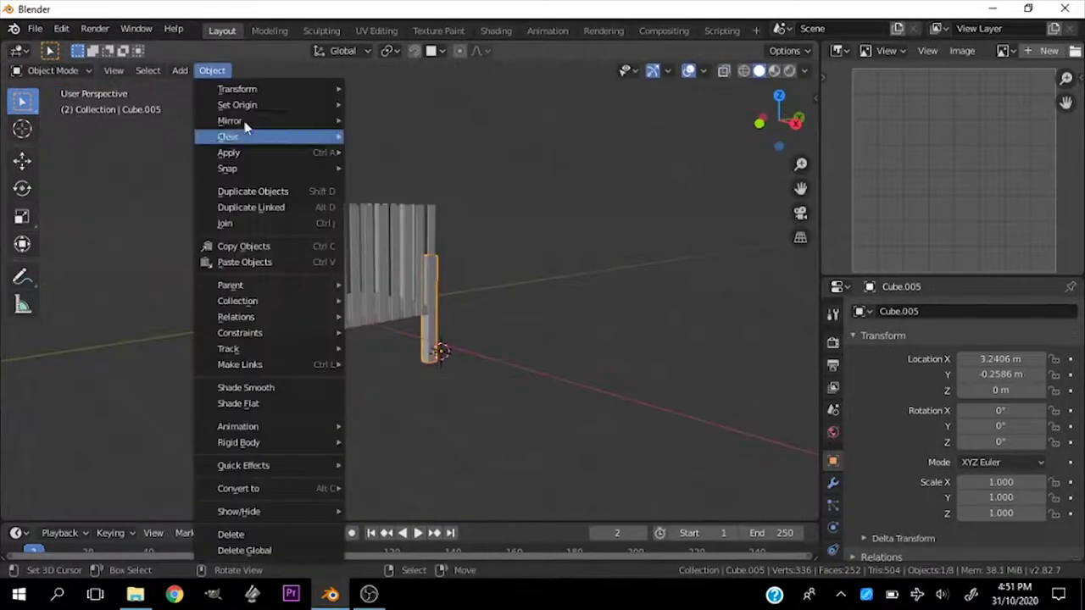
left_click(398, 135)
key("KP_3")
key("g")
key("z")
scroll(458, 203, "up", 8)
key("g")
key("z")
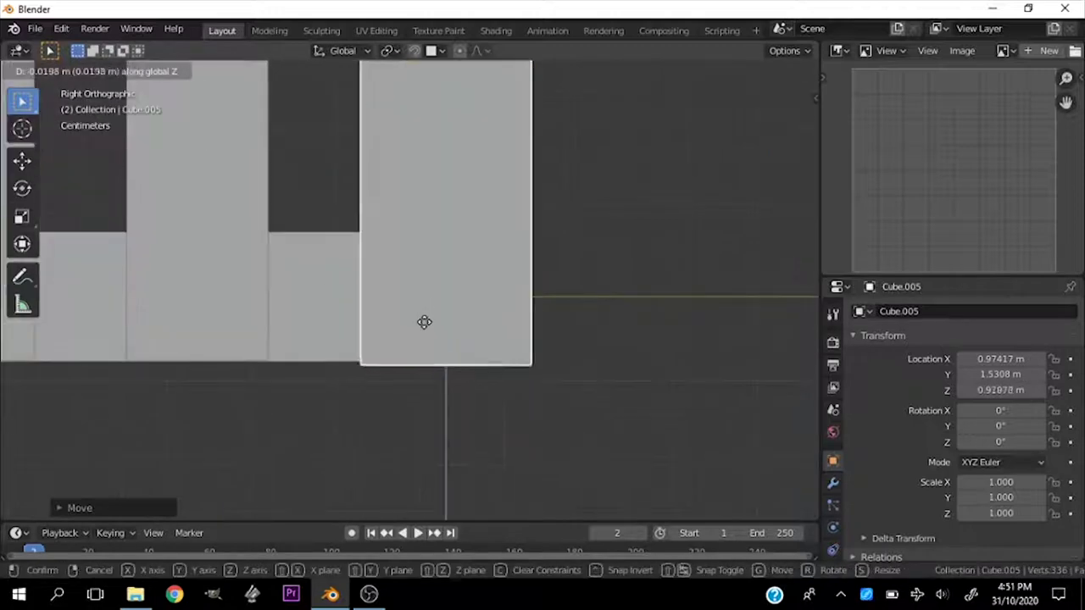
left_click(423, 322)
Step: Extrude and scale the post's end face to give it a flared foot
mouse_move(424, 322)
middle_mouse_down()
mouse_move(359, 322)
mouse_move(496, 236)
mouse_move(339, 356)
mouse_move(519, 261)
middle_mouse_up()
key("Tab")
key("KP_3")
scroll(492, 245, "down", 3)
scroll(492, 255, "up", 4)
key("e")
key("s")
left_click(504, 254)
Step: Select the post's bottom edge and add a loop cut to the post
key("KP_3")
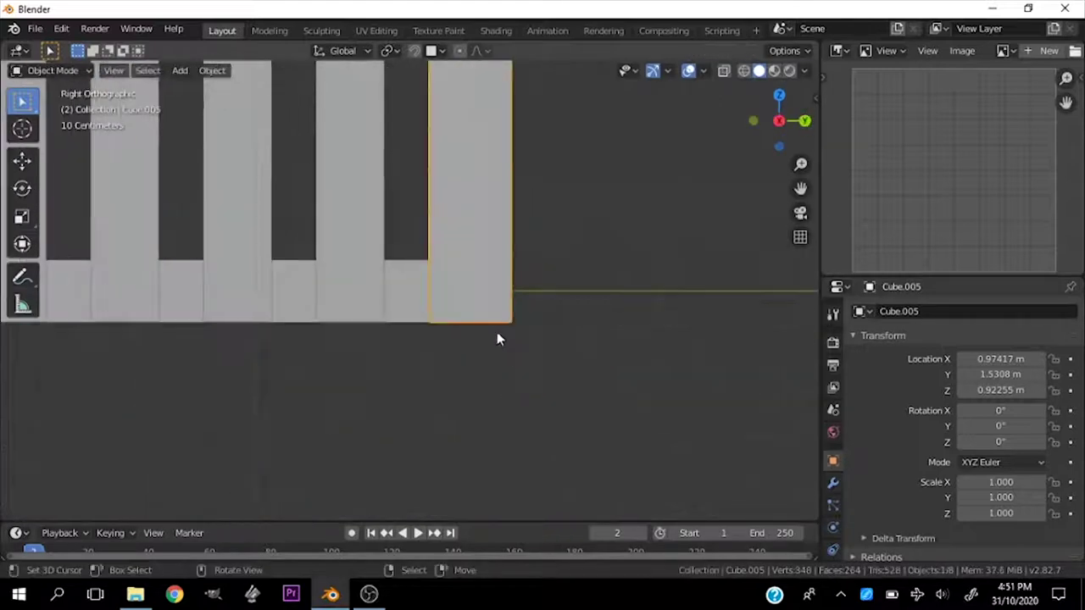
left_click(487, 322)
key("Tab")
scroll(497, 358, "down", 3)
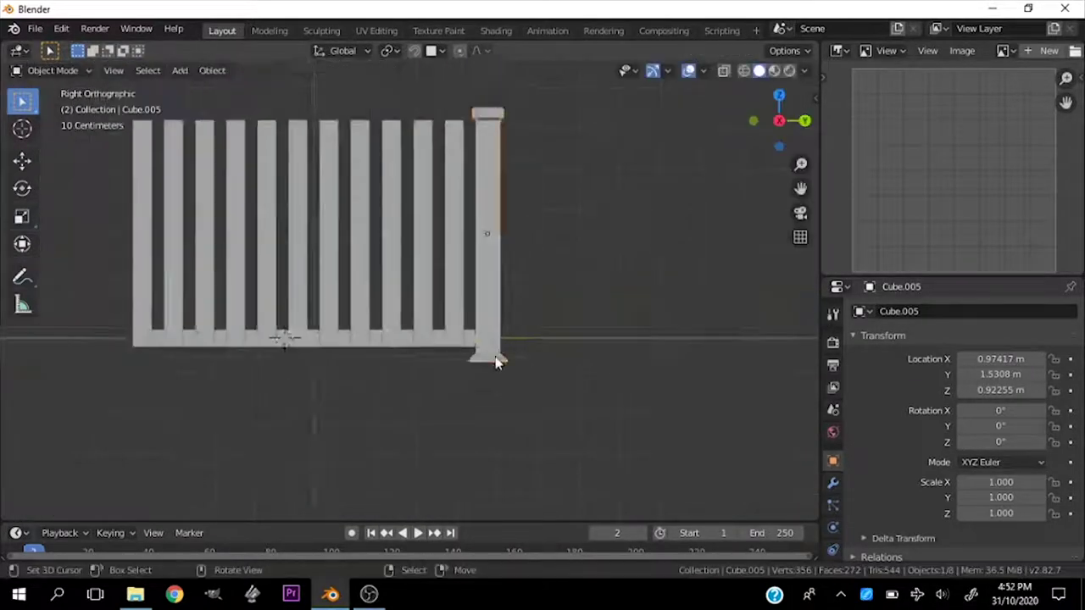
key("Tab")
mouse_move(497, 359)
middle_mouse_down()
mouse_move(526, 335)
mouse_move(346, 314)
mouse_move(605, 291)
mouse_move(552, 354)
middle_mouse_up()
key("KP_1")
key("ctrl+r")
Step: Select the corner post and add a Mirror modifier to it from the Modifier tab
left_click(508, 310)
key("ctrl+l")
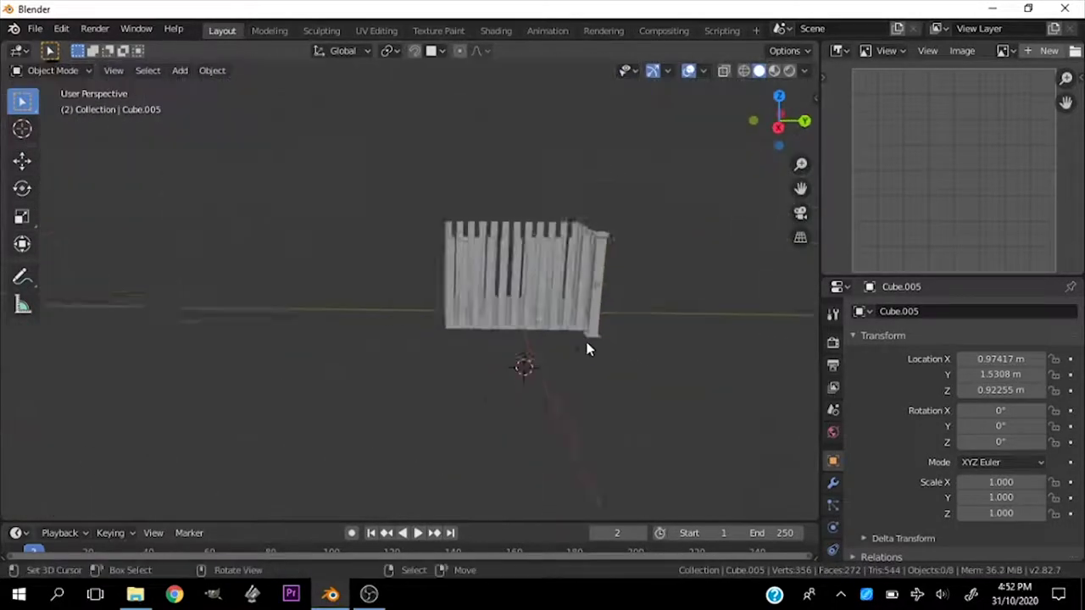
left_click(553, 246)
scroll(542, 259, "up", 3)
scroll(650, 339, "down", 5)
key("KP_7")
scroll(441, 212, "up", 5)
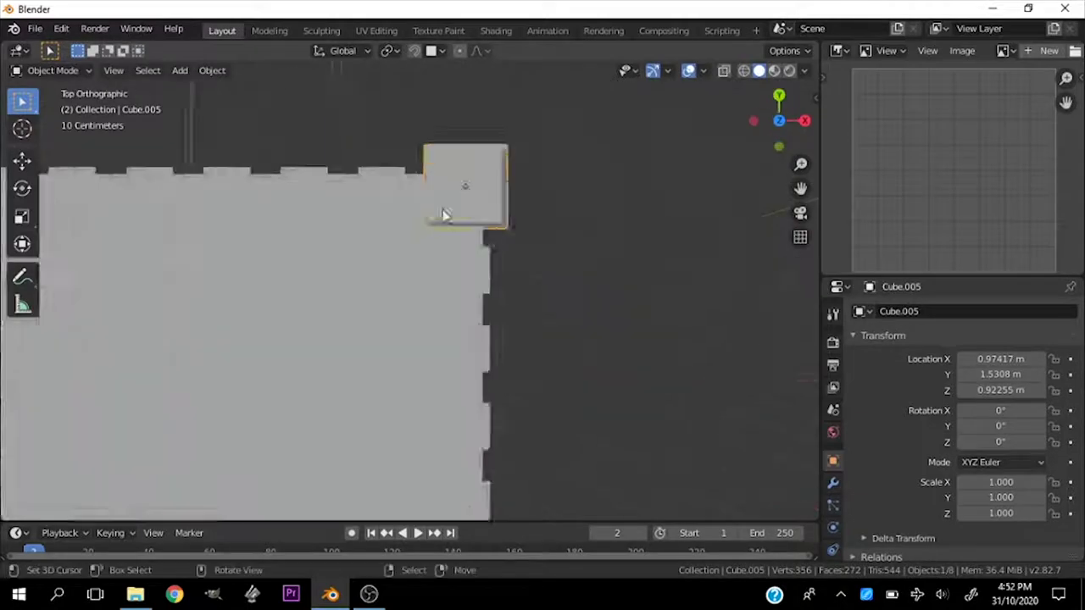
left_click(833, 482)
left_click(964, 311)
left_click(792, 169)
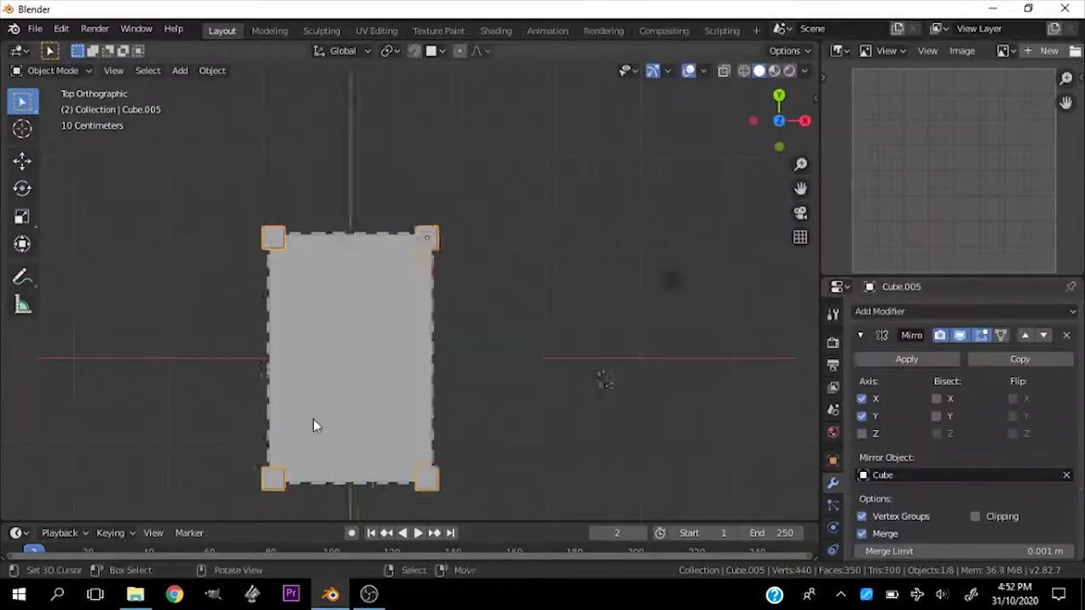
Step: Select the crib base and duplicate its top part to form the rail
middle_click_drag(313, 426, 257, 339)
key("KP_3")
scroll(224, 313, "up", 4)
scroll(284, 368, "down", 1)
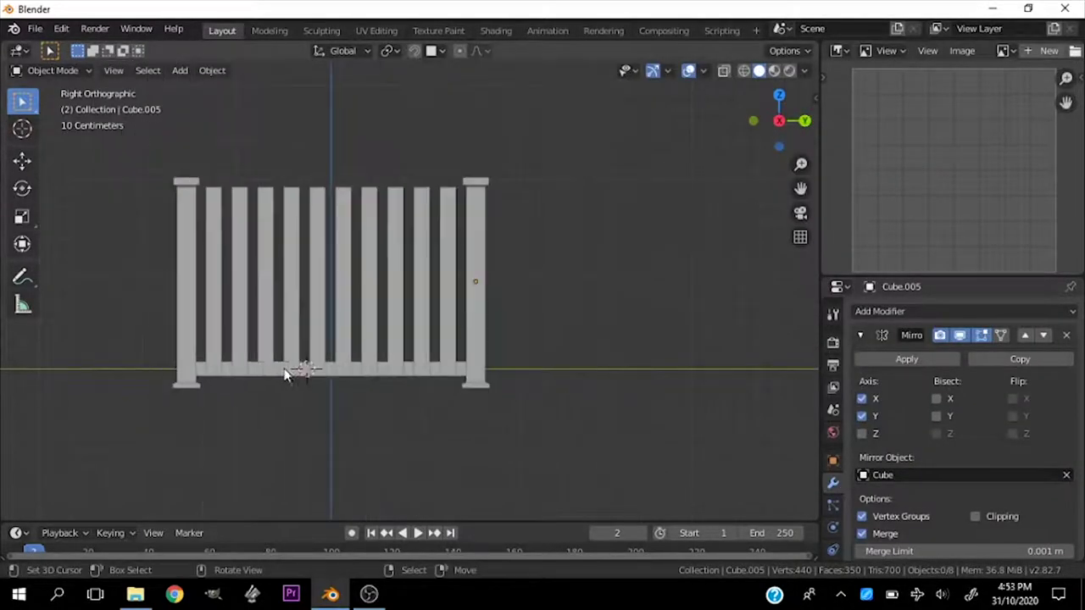
left_click(286, 373)
middle_click_drag(286, 373, 356, 280)
key("KP_7")
scroll(429, 303, "up", 3)
key("s")
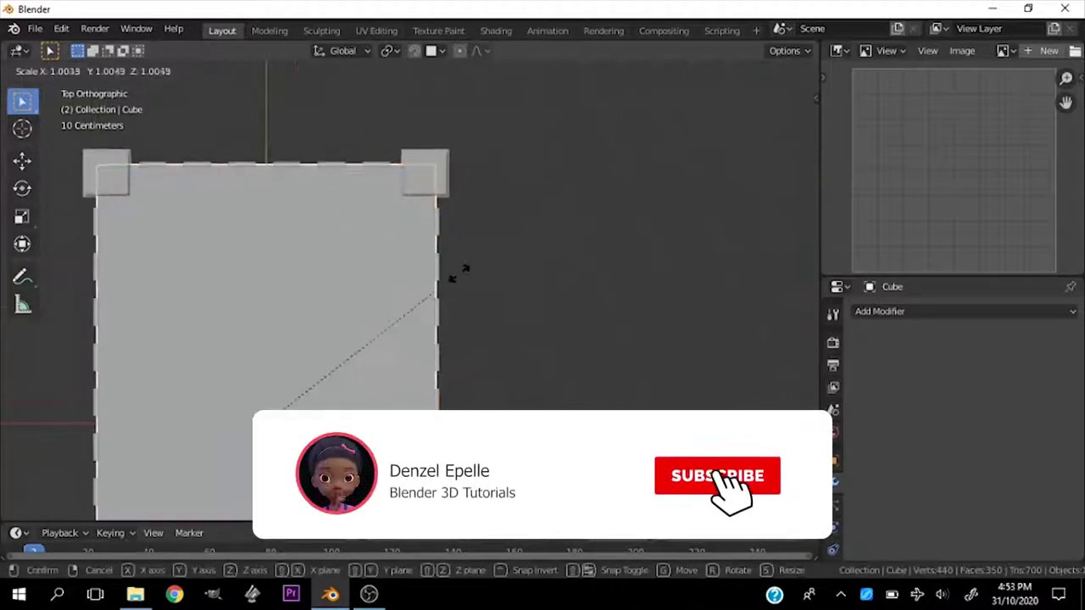
key("Tab")
Step: Place the duplicated rail piece and scale it along Z into a thin band
middle_click_drag(206, 368, 371, 389)
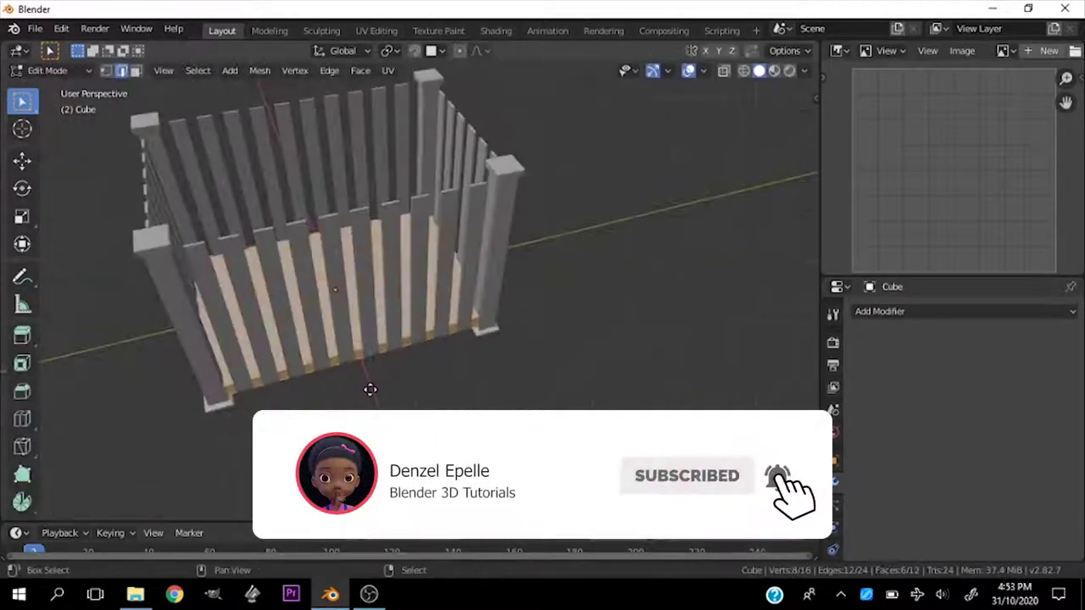
left_click(370, 262)
key("KP_3")
key("s")
key("z")
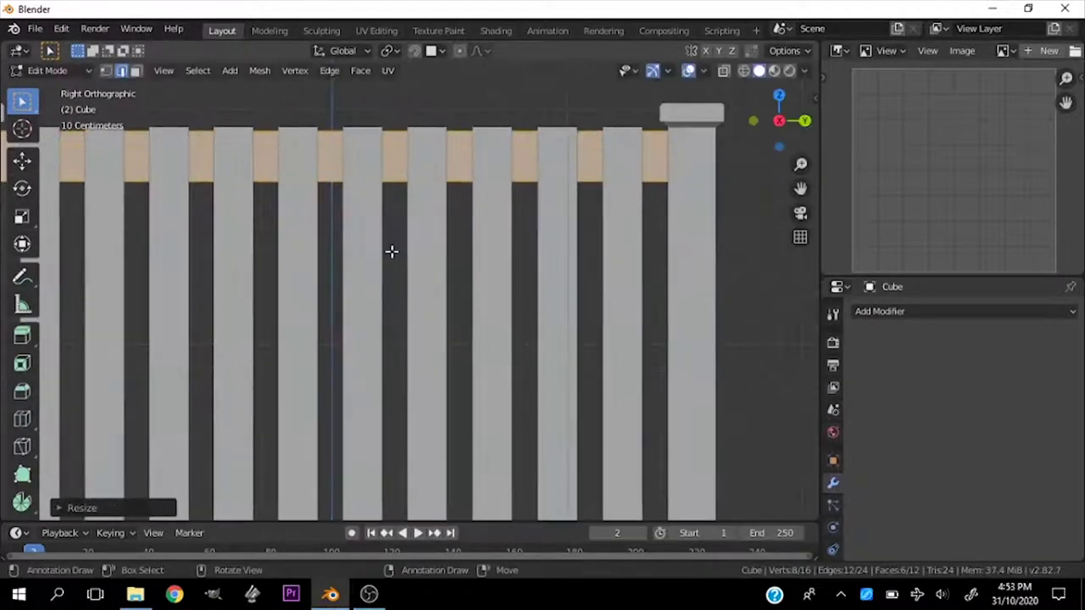
left_click(379, 240)
scroll(434, 276, "down", 2)
scroll(426, 250, "down", 2)
Step: Delete the rail's top face with X > Faces so the band stays open
key("Tab")
middle_click_drag(426, 250, 410, 273)
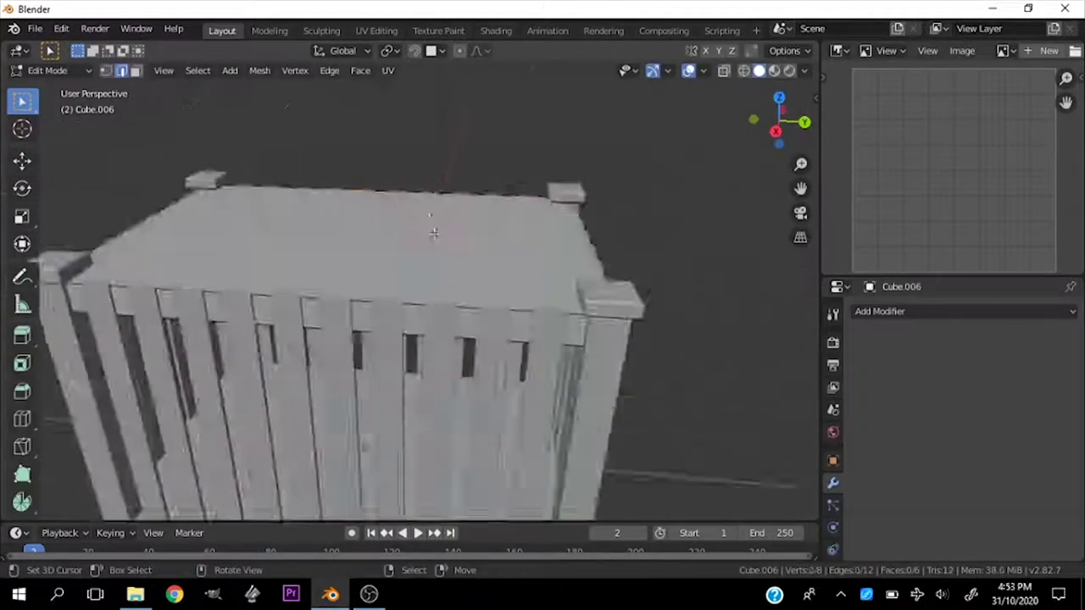
key("x")
key("Escape")
key("x")
left_click(516, 215)
middle_click_drag(517, 214, 402, 175)
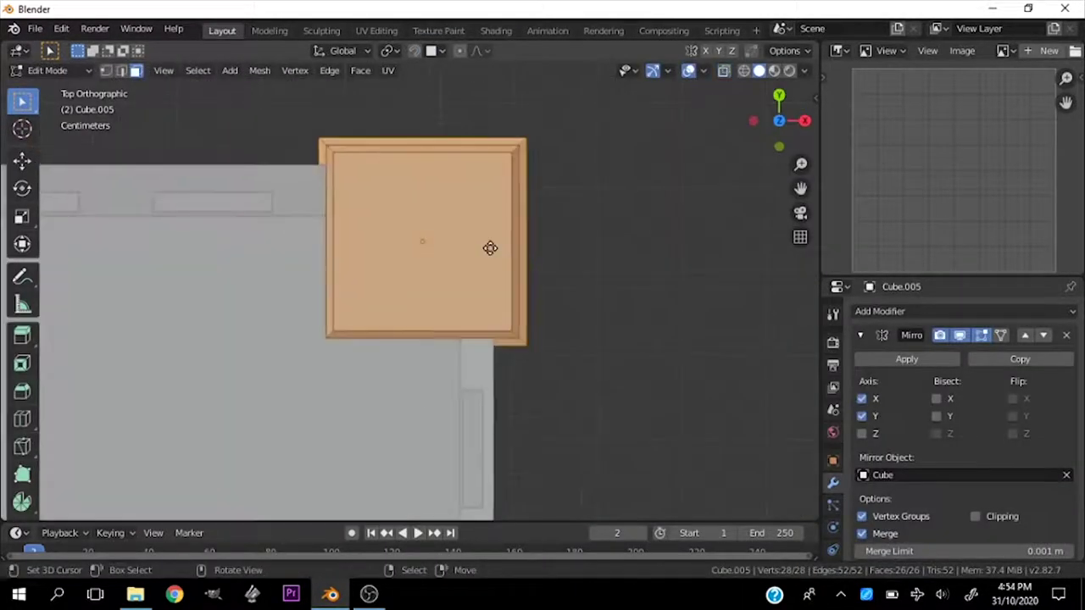
Step: Confirm the post's moved top and return to Object Mode
left_click(514, 235)
scroll(542, 351, "down", 4)
mouse_move(543, 351)
middle_mouse_down()
mouse_move(317, 281)
mouse_move(475, 318)
mouse_move(569, 393)
middle_mouse_up()
key("Tab")
scroll(569, 393, "up", 2)
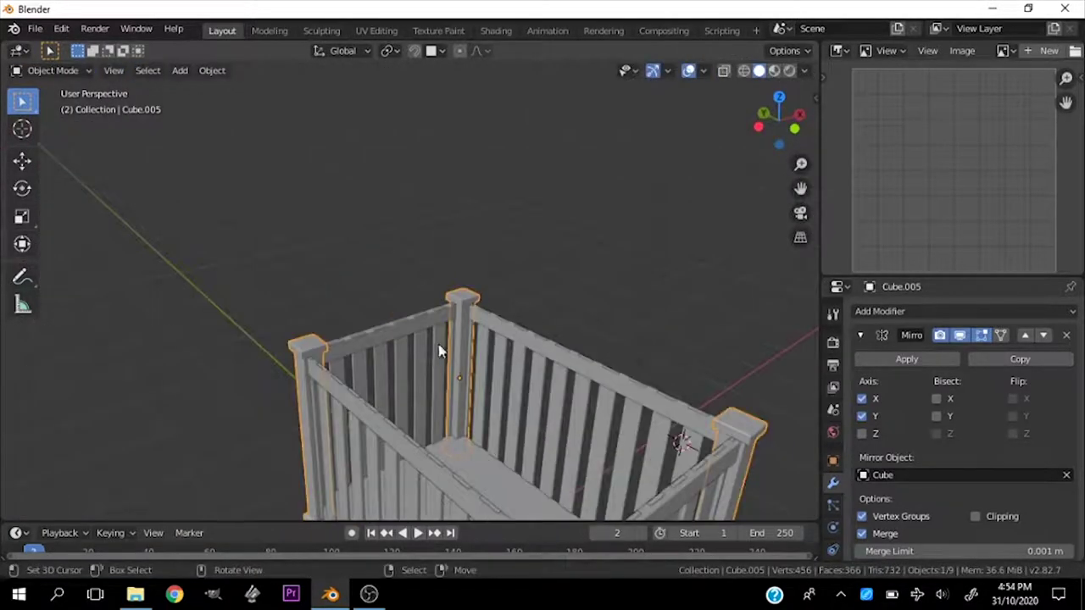
mouse_move(440, 351)
middle_mouse_down()
mouse_move(339, 373)
mouse_move(341, 314)
middle_mouse_up()
Step: Loop-cut the side fence Cube.002 across its middle and raise its top edges along Z
left_click(301, 362)
key("KP_3")
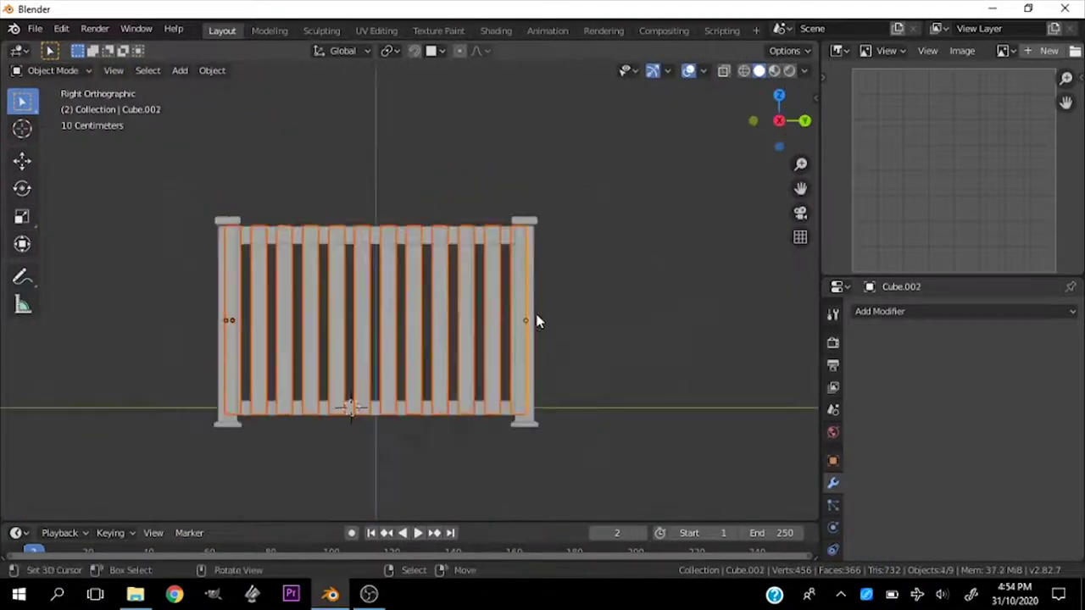
key("Tab")
scroll(537, 321, "up", 1)
key("ctrl+r")
key("g")
key("z")
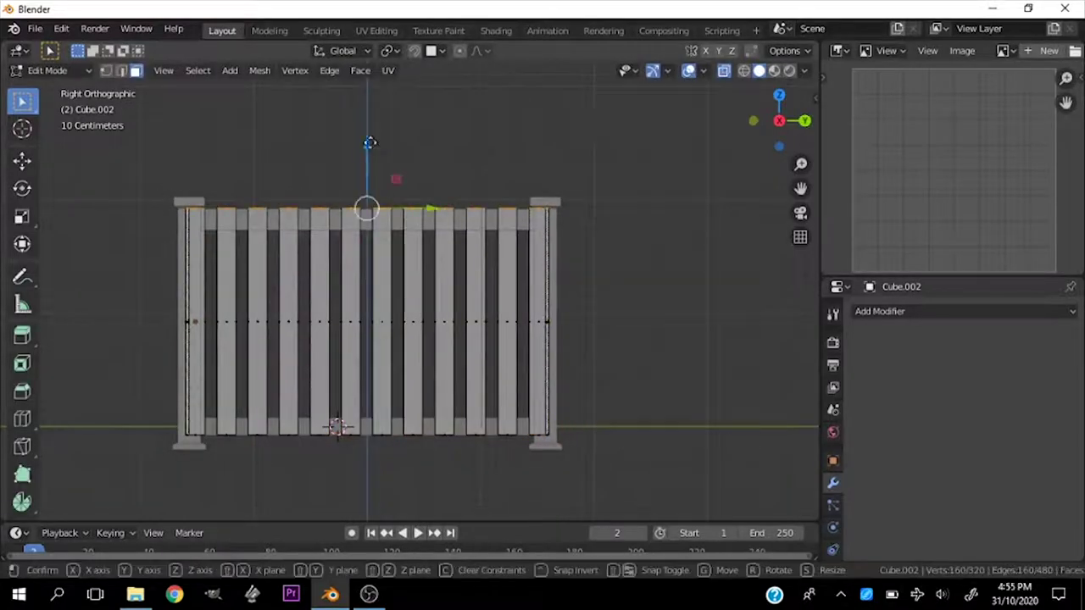
left_click(376, 164)
Step: Cancel a stray move, switch to circle selection, and check the raised fence around the crib
scroll(153, 221, "up", 3)
key("g")
right_click(317, 239)
scroll(441, 242, "down", 2)
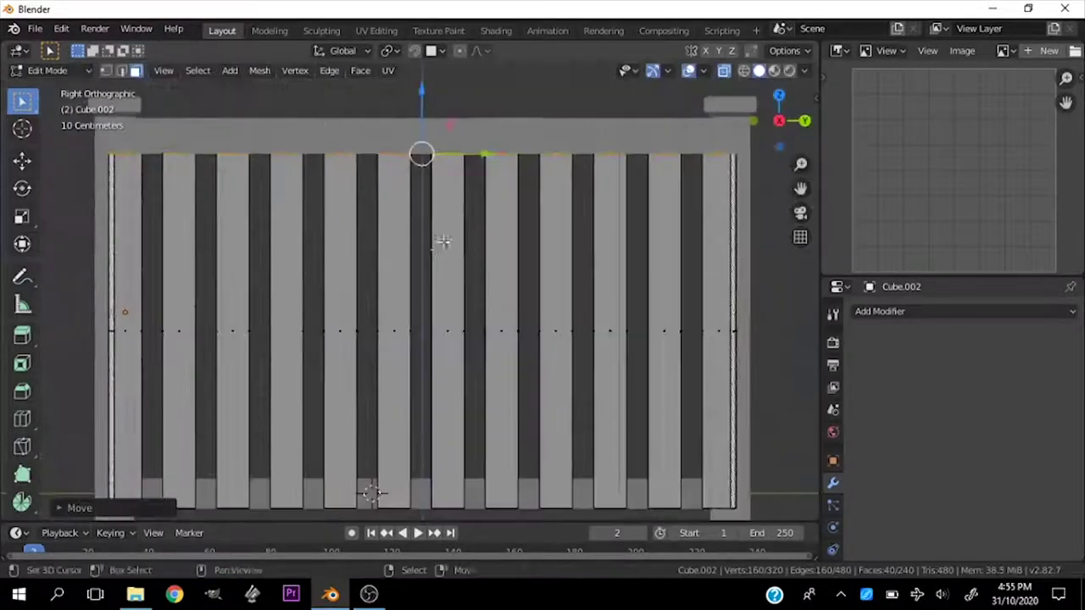
key("c")
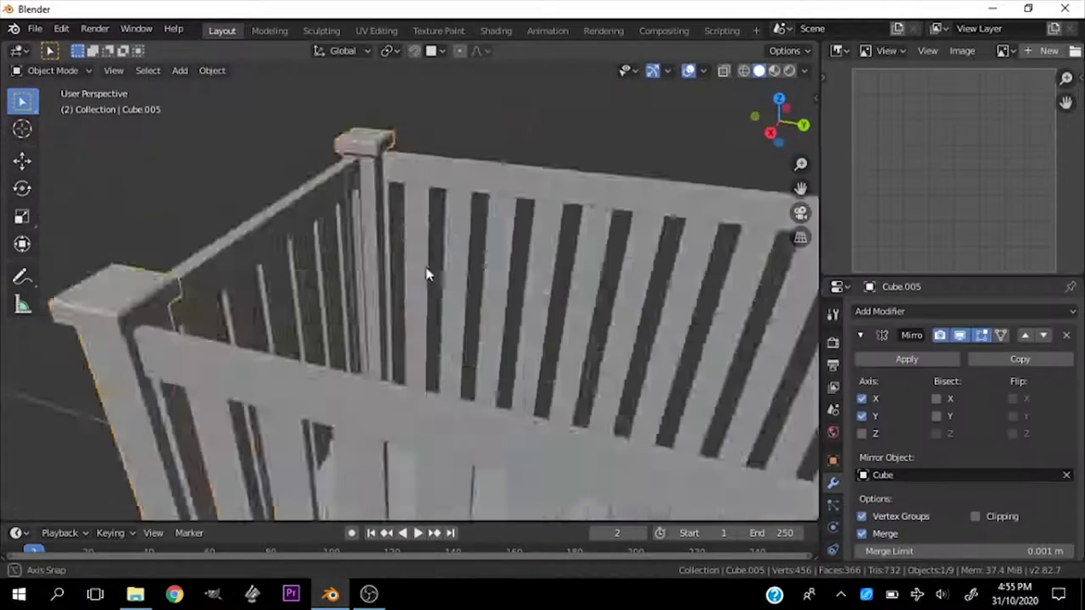
mouse_move(426, 274)
middle_mouse_down()
mouse_move(433, 370)
mouse_move(344, 329)
mouse_move(471, 326)
mouse_move(692, 274)
middle_mouse_up()
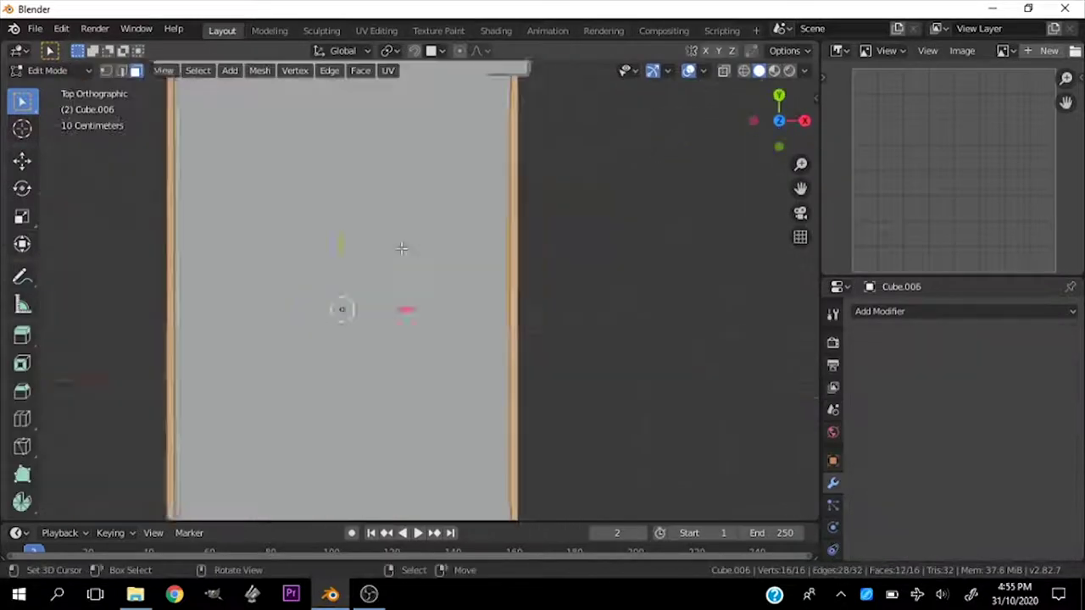
Step: From the back view, lift the end rail Cube.006's centre and bevel it into a rounded arch
key("ctrl+KP_1")
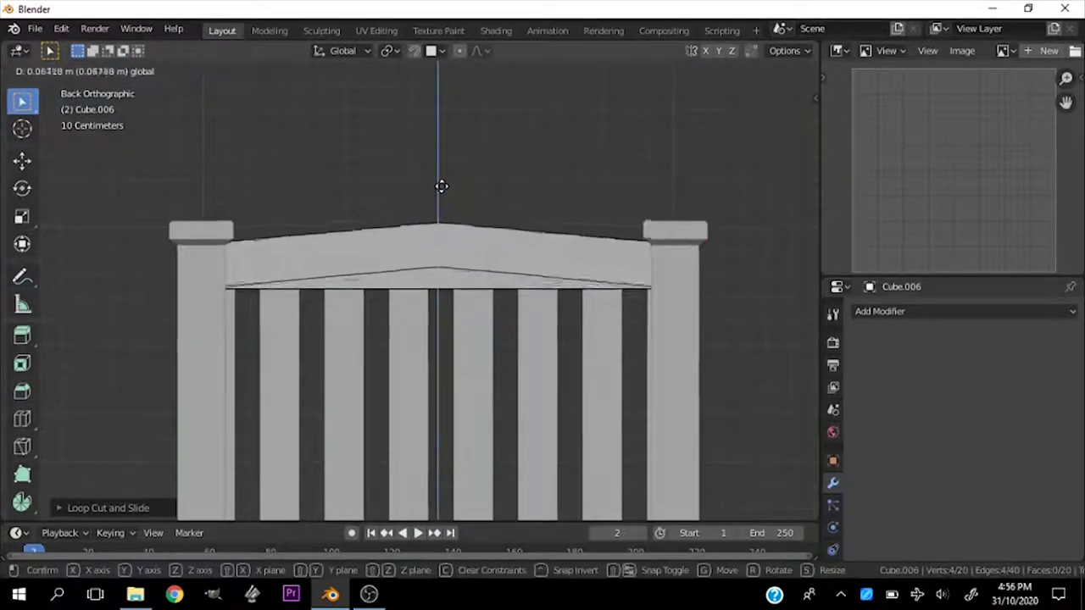
left_click(633, 228)
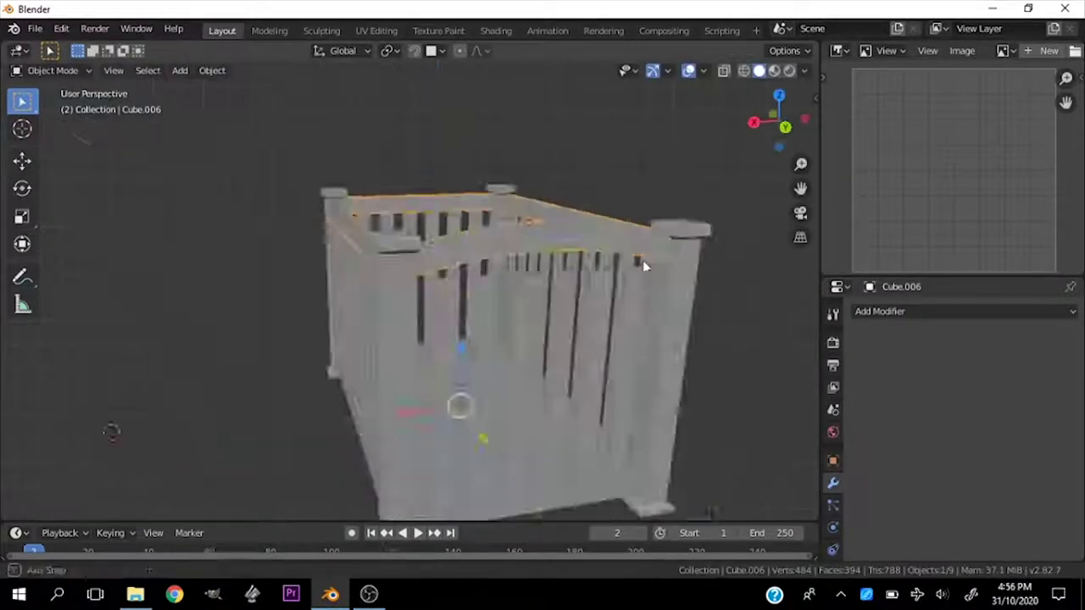
mouse_move(375, 273)
middle_mouse_down()
mouse_move(537, 127)
mouse_move(431, 191)
middle_mouse_up()
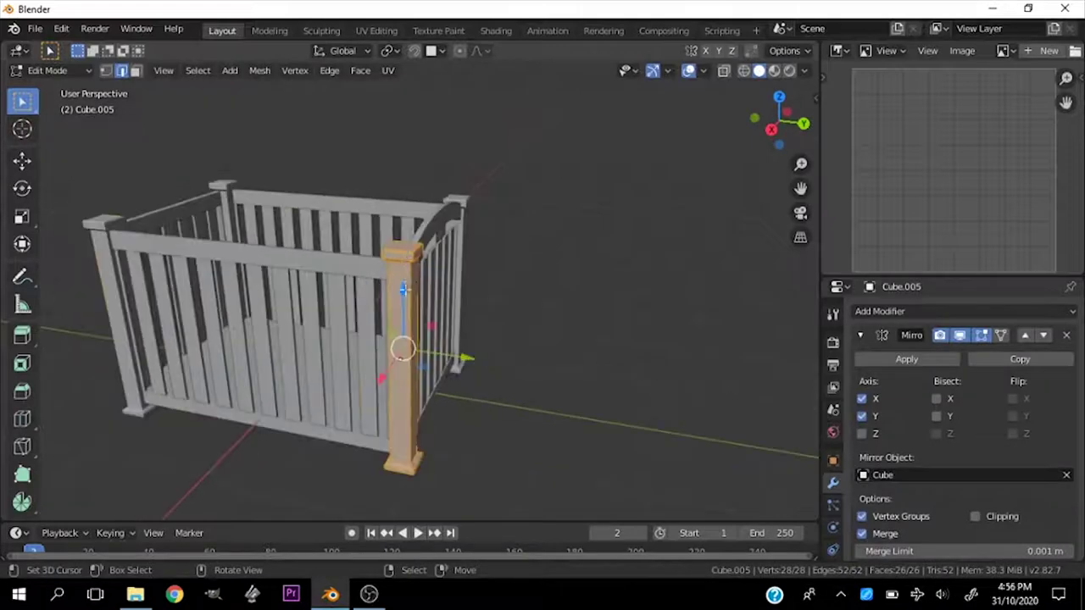
Step: Extrude the corner posts' top faces into wider caps
key("ctrl+KP_1")
scroll(296, 187, "up", 3)
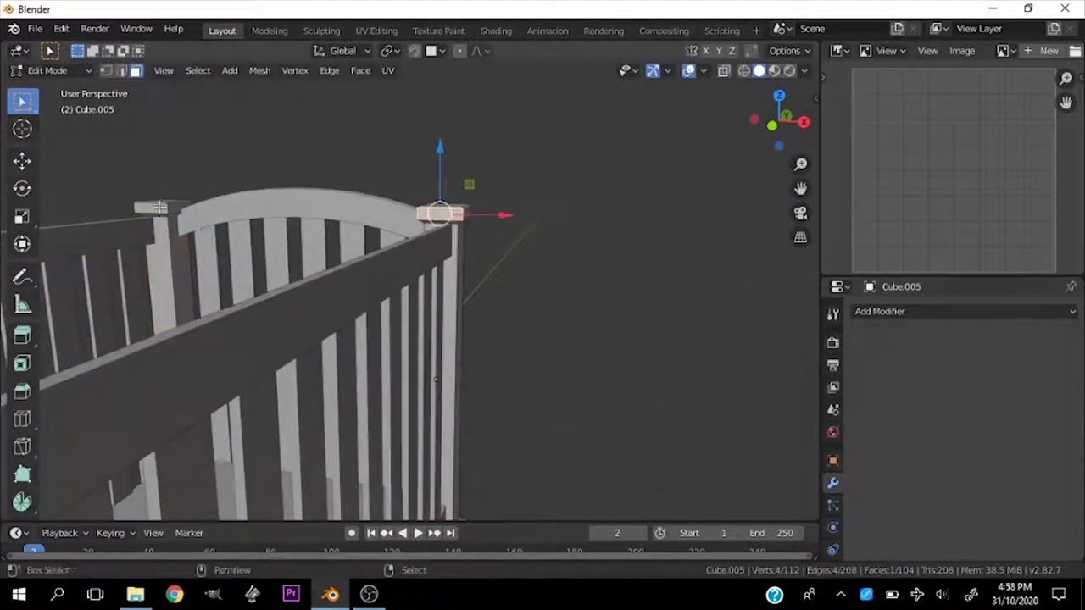
key("KP_3")
scroll(593, 280, "up", 5)
key("e")
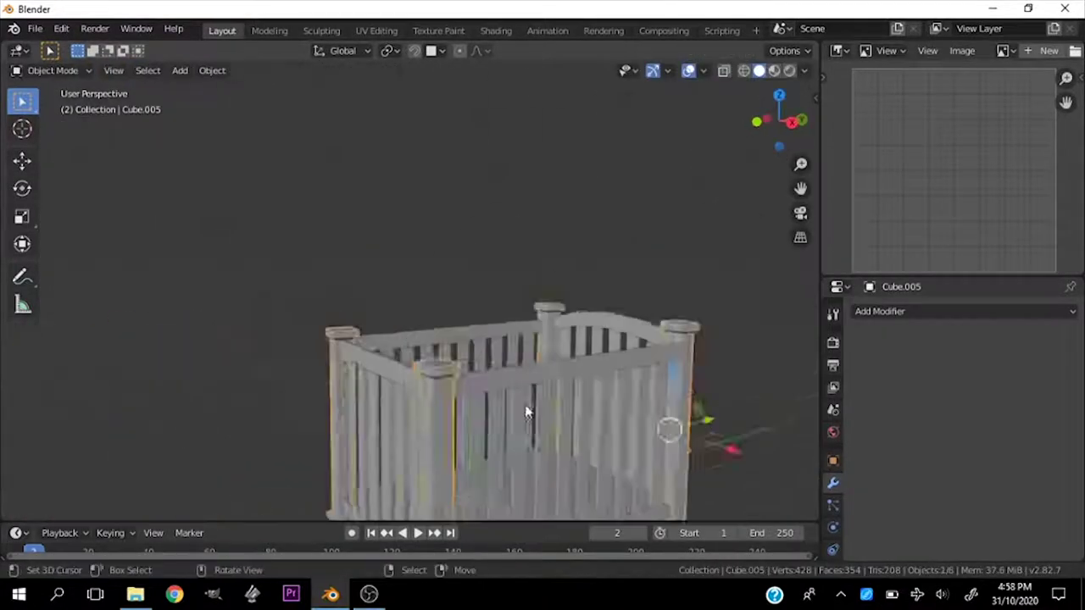
Step: Save the model as Baby_crib.blend
key("ctrl+s")
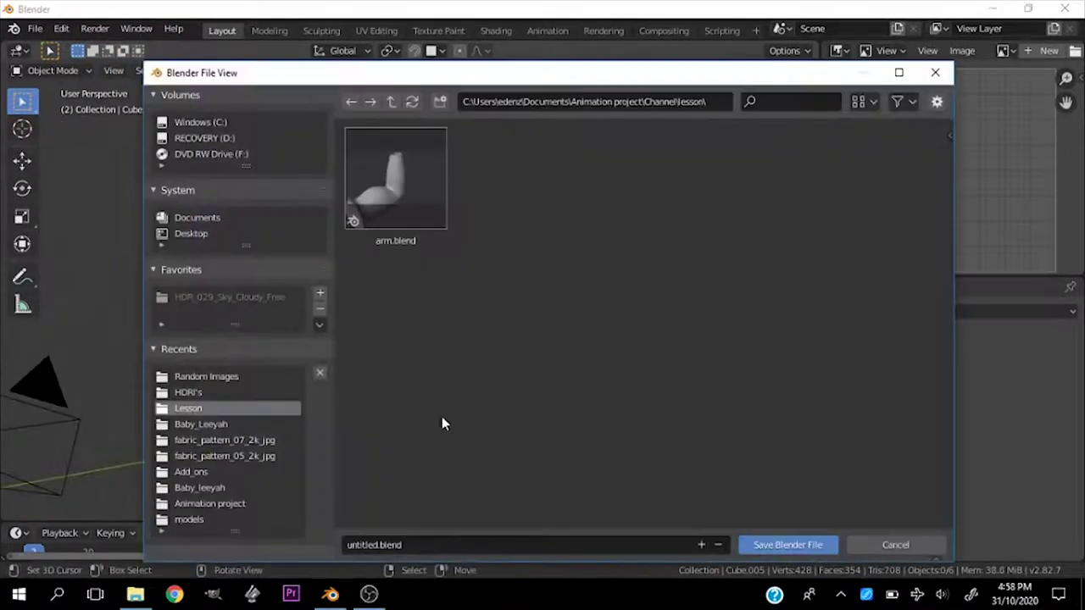
type("ib")
key("Return")
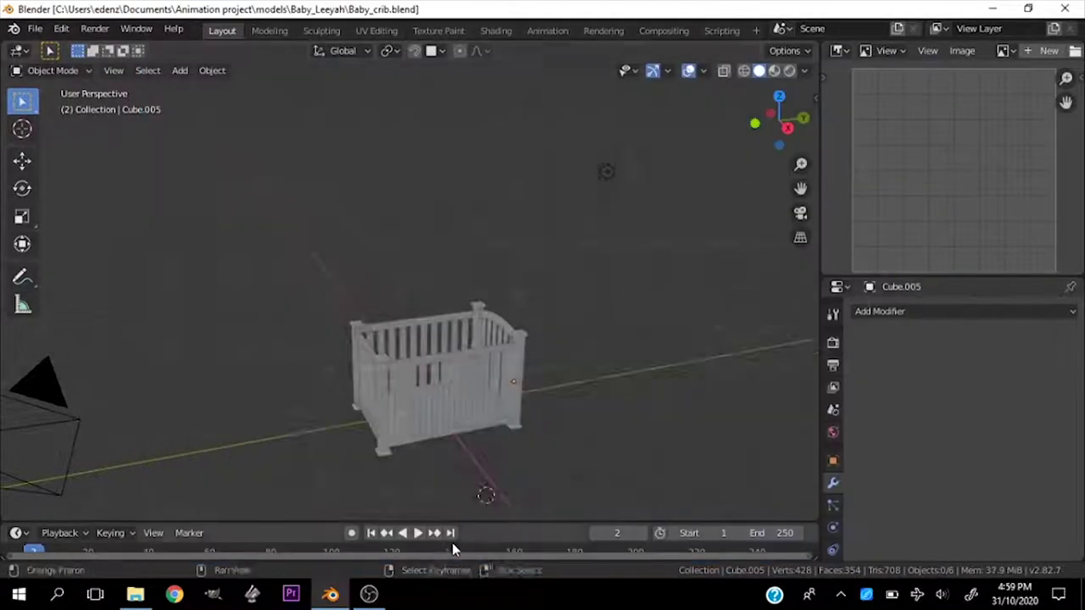
mouse_move(452, 543)
middle_mouse_down()
mouse_move(581, 279)
mouse_move(477, 249)
mouse_move(373, 303)
mouse_move(515, 326)
middle_mouse_up()
Step: Duplicate the crib base in place and clear the copy's scale with Alt+S
key("alt+Tab")
left_click(330, 594)
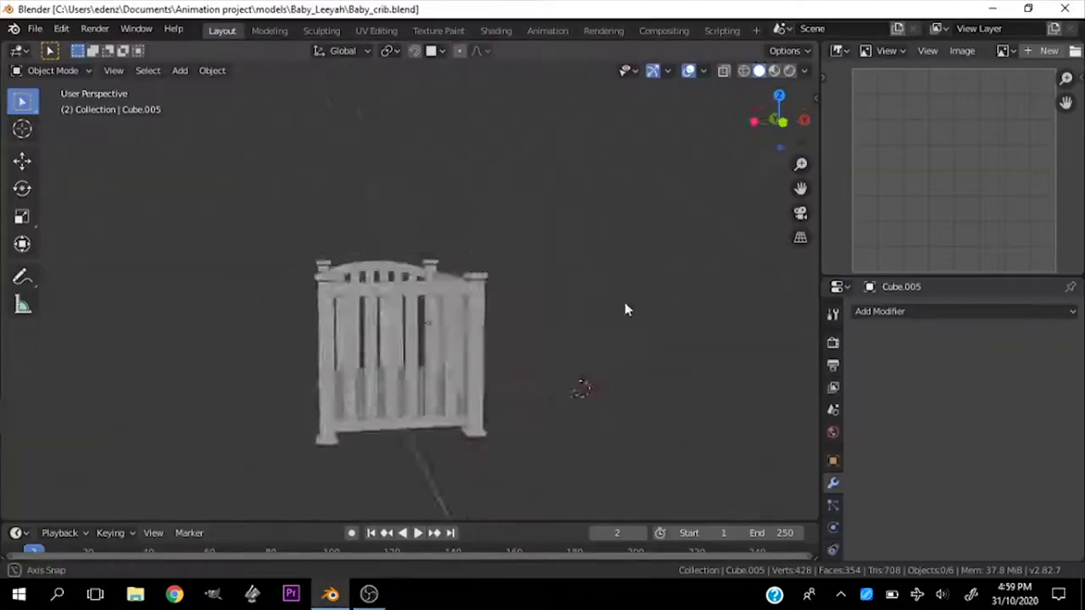
left_click(457, 307)
key("shift+d")
right_click(450, 304)
key("KP_7")
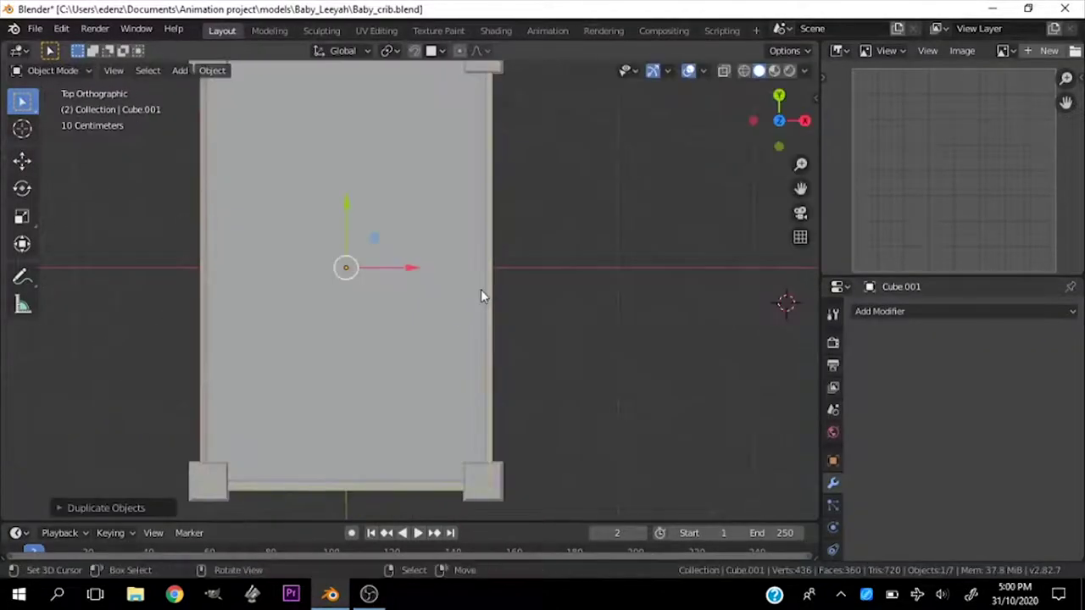
key("alt+s")
Step: Flatten the duplicate along Z into a thin mattress slab in Edit Mode
mouse_move(481, 290)
middle_mouse_down()
mouse_move(540, 376)
mouse_move(468, 361)
middle_mouse_up()
key("KP_1")
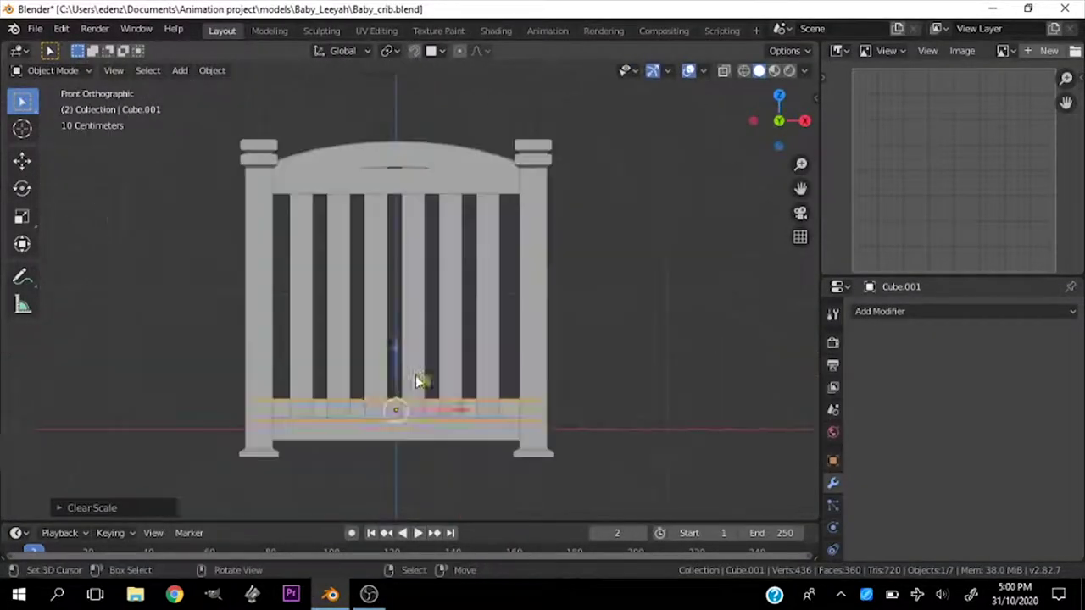
key("Tab")
key("a")
left_click(646, 472)
mouse_move(646, 471)
middle_mouse_down()
mouse_move(481, 405)
mouse_move(455, 297)
mouse_move(421, 358)
mouse_move(486, 374)
mouse_move(479, 339)
mouse_move(375, 436)
mouse_move(516, 295)
middle_mouse_up()
key("Tab")
key("KP_1")
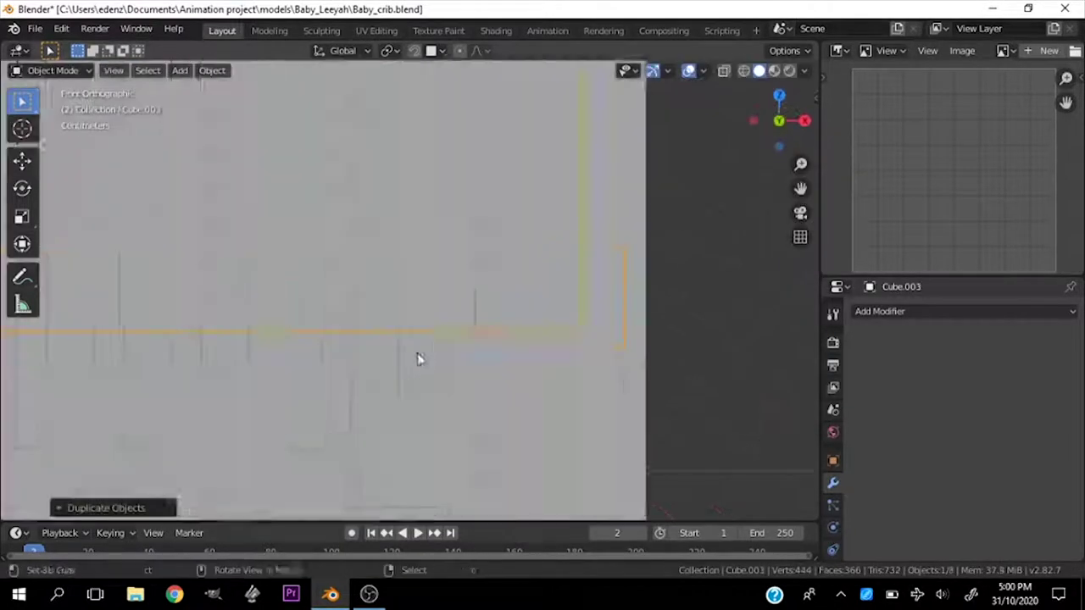
Step: Move the slab into the crib, isolate it, and resize the mattress
key("g")
left_click(421, 373)
mouse_move(421, 373)
middle_mouse_down()
mouse_move(311, 413)
mouse_move(497, 424)
mouse_move(471, 270)
middle_mouse_up()
key("ctrl+1")
key("Tab")
key("KP_Divide")
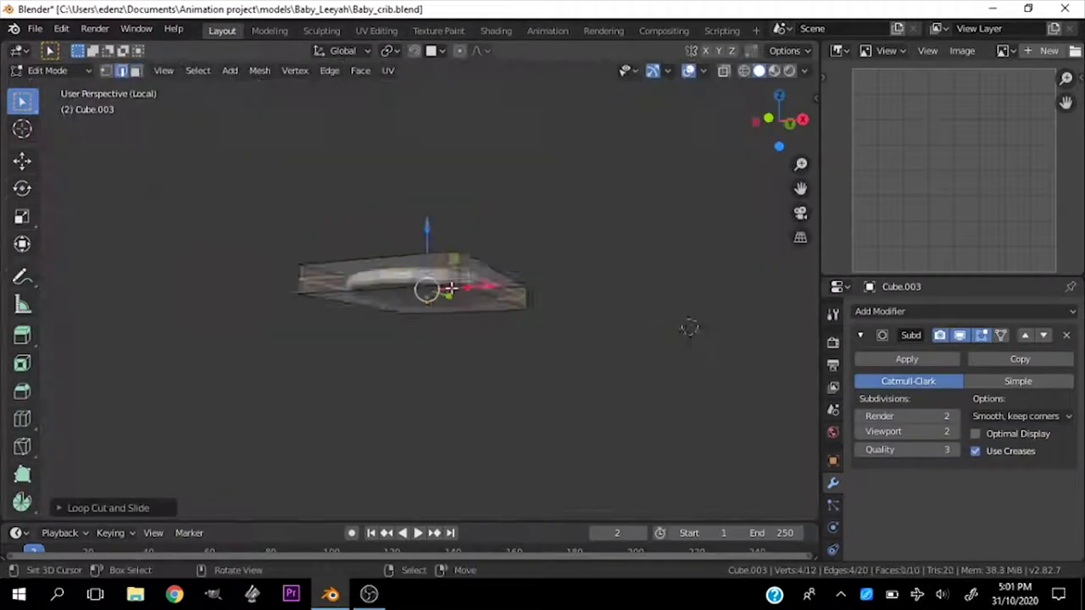
middle_click_drag(690, 328, 455, 332)
key("s")
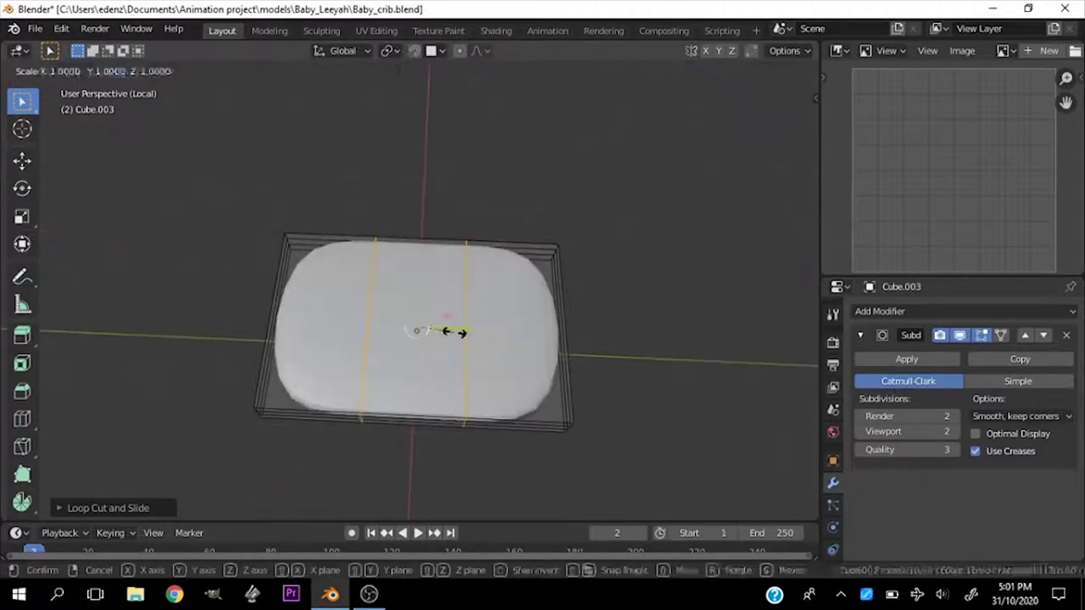
left_click(523, 376)
Step: Select all of the mattress geometry in Edit Mode and inspect it from the side
key("Tab")
middle_click_drag(523, 375, 479, 325)
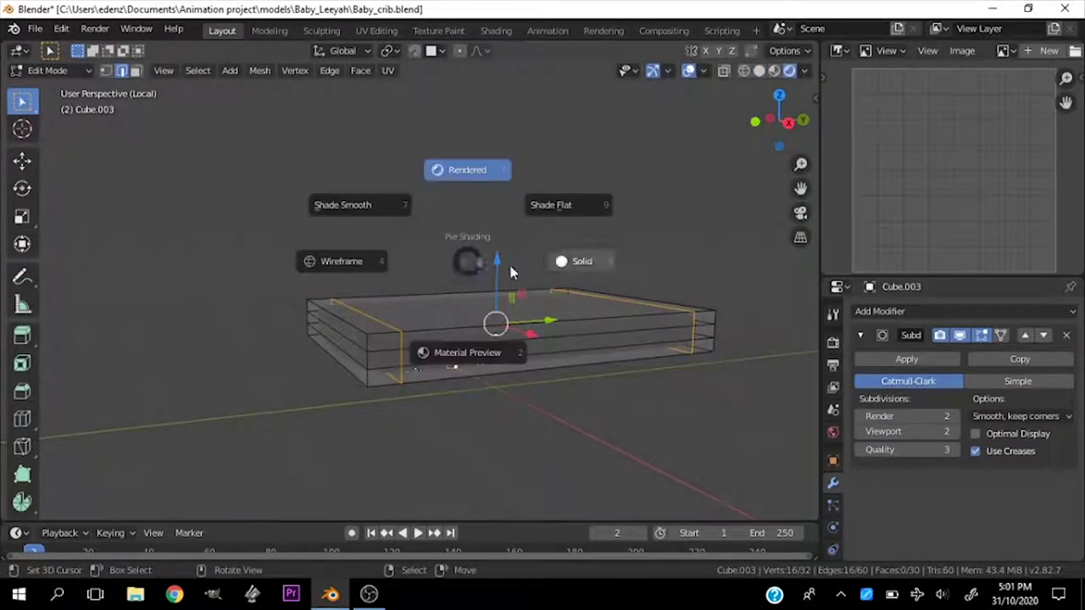
key("Escape")
key("a")
left_click(497, 169)
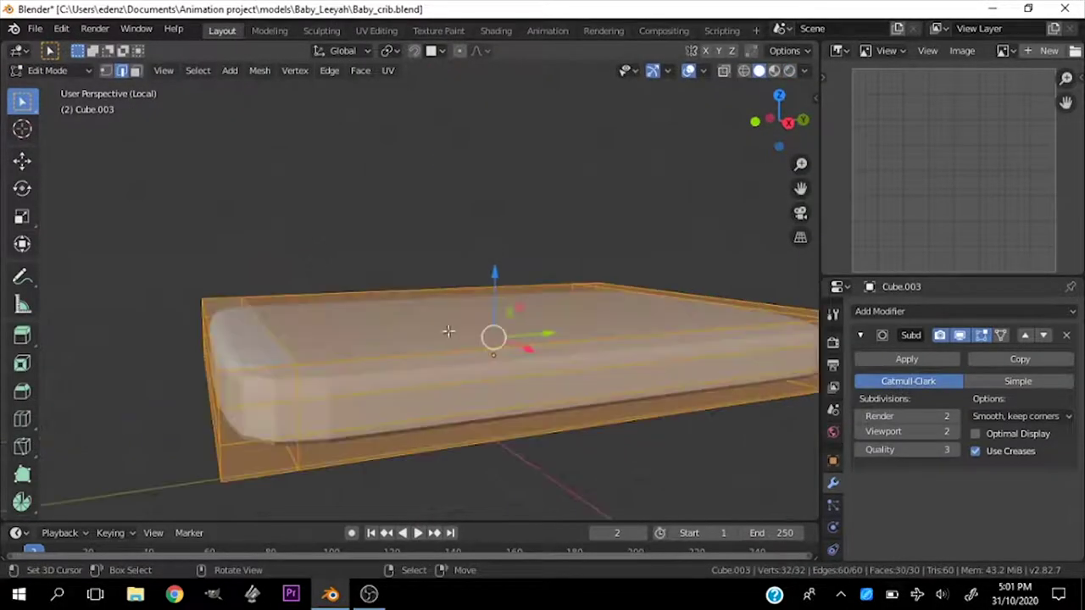
key("KP_3")
middle_click_drag(416, 295, 500, 342)
key("x")
middle_click_drag(478, 465, 473, 321)
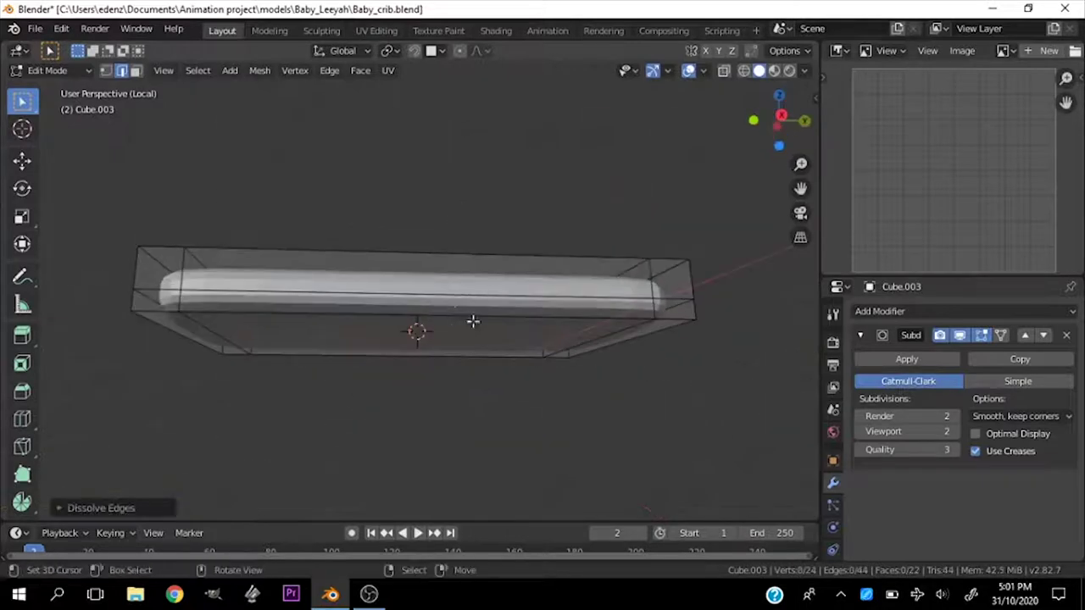
middle_click_drag(644, 424, 639, 383)
Step: Switch between Object and Edit Mode to review the smoothed, subdivided mattress
key("Tab")
scroll(471, 323, "up", 3)
scroll(493, 331, "down", 3)
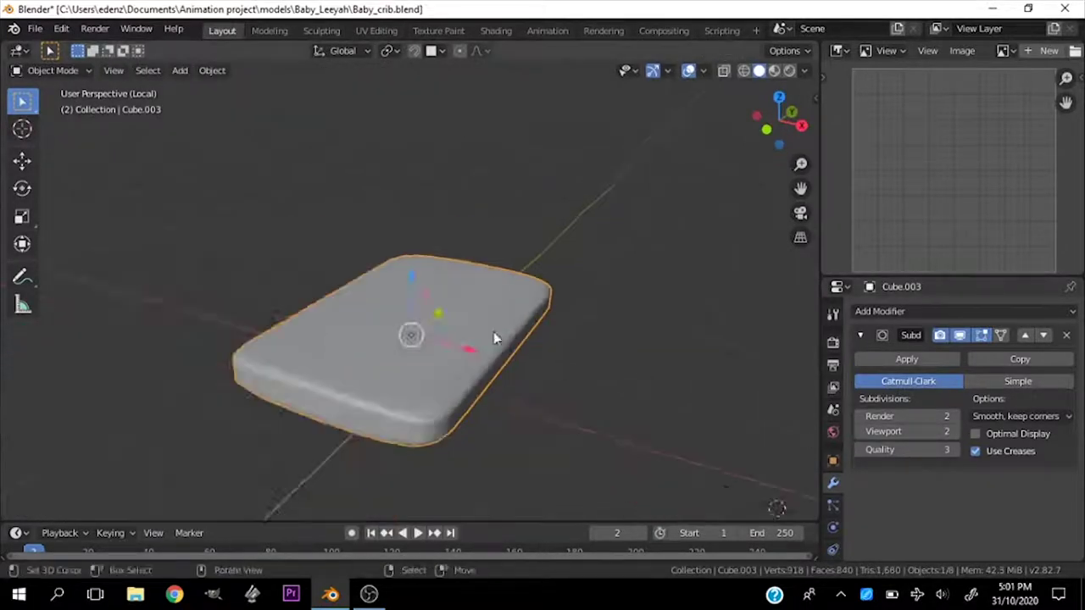
middle_click_drag(493, 332, 437, 267)
key("Tab")
scroll(438, 270, "up", 3)
scroll(420, 356, "down", 3)
key("Tab")
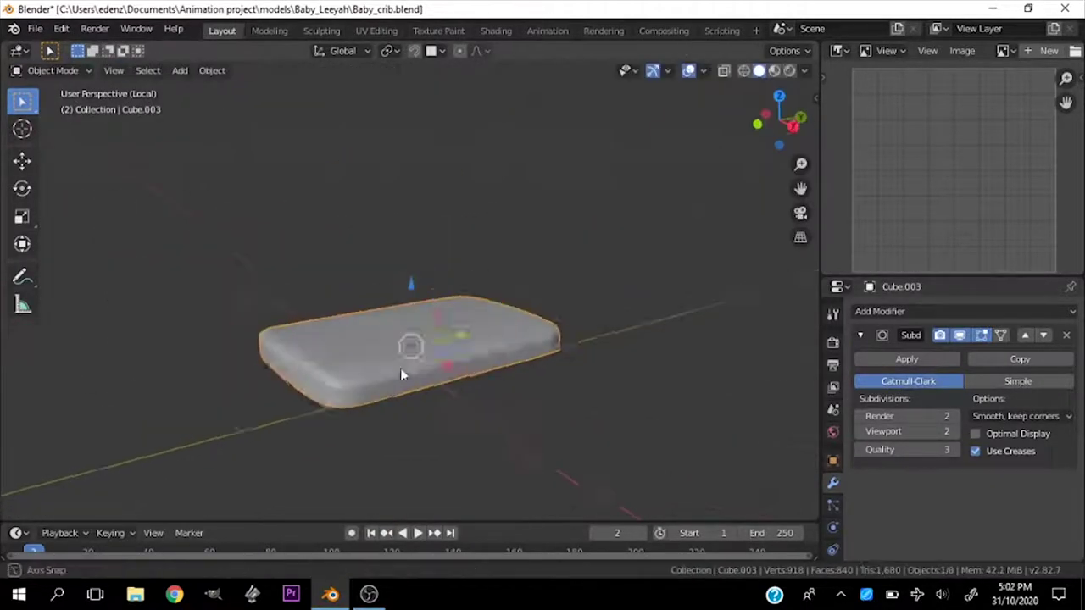
key("Tab")
middle_click_drag(400, 368, 415, 373)
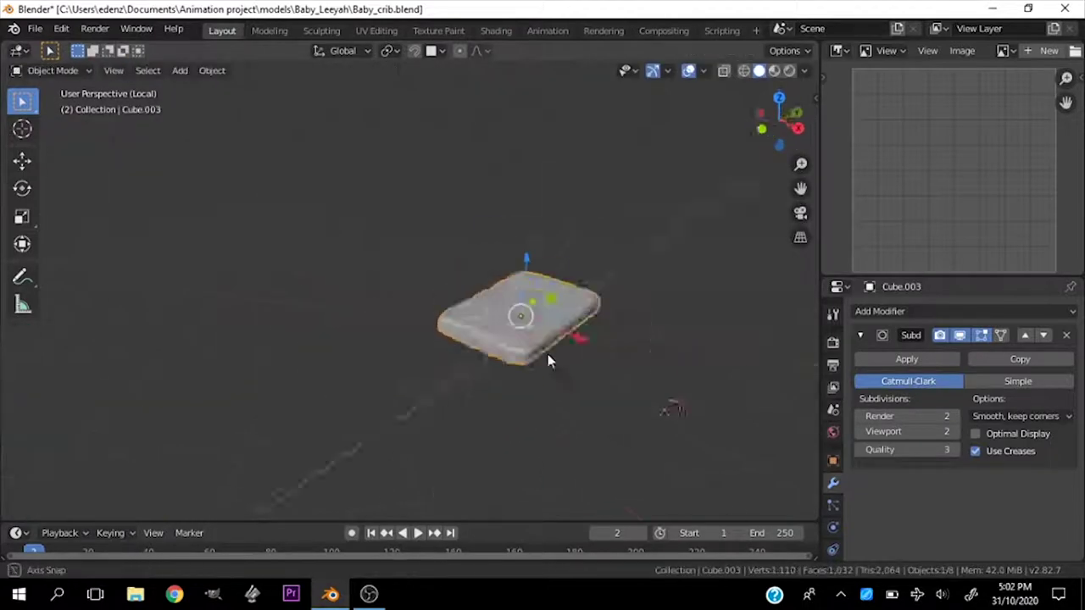
key("Tab")
Step: Exit local view to show the whole crib, briefly isolating Cube.001 to check it
key("KP_Divide")
middle_click_drag(478, 283, 497, 436)
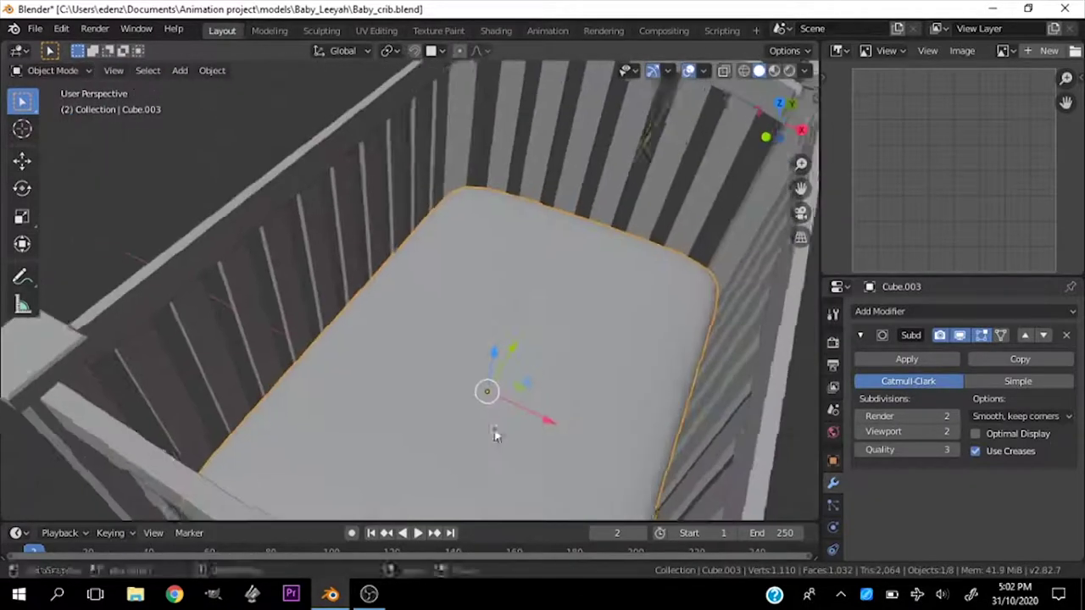
scroll(452, 356, "up", 3)
key("KP_1")
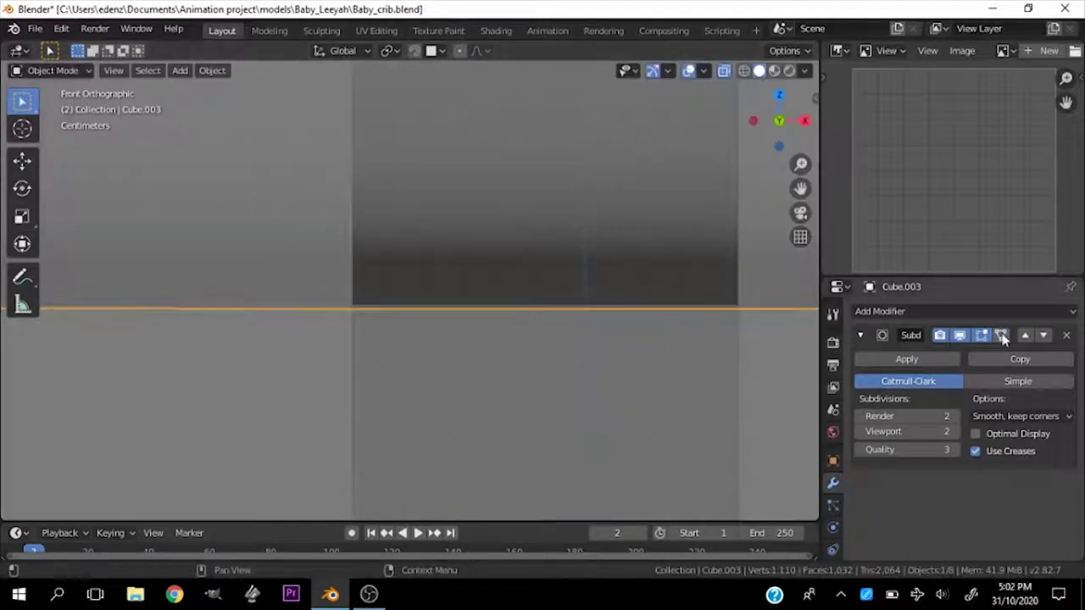
mouse_move(547, 276)
middle_mouse_down()
mouse_move(450, 307)
mouse_move(443, 355)
mouse_move(399, 292)
middle_mouse_up()
left_click(569, 334)
key("KP_Divide")
left_click(516, 383)
scroll(515, 383, "down", 2)
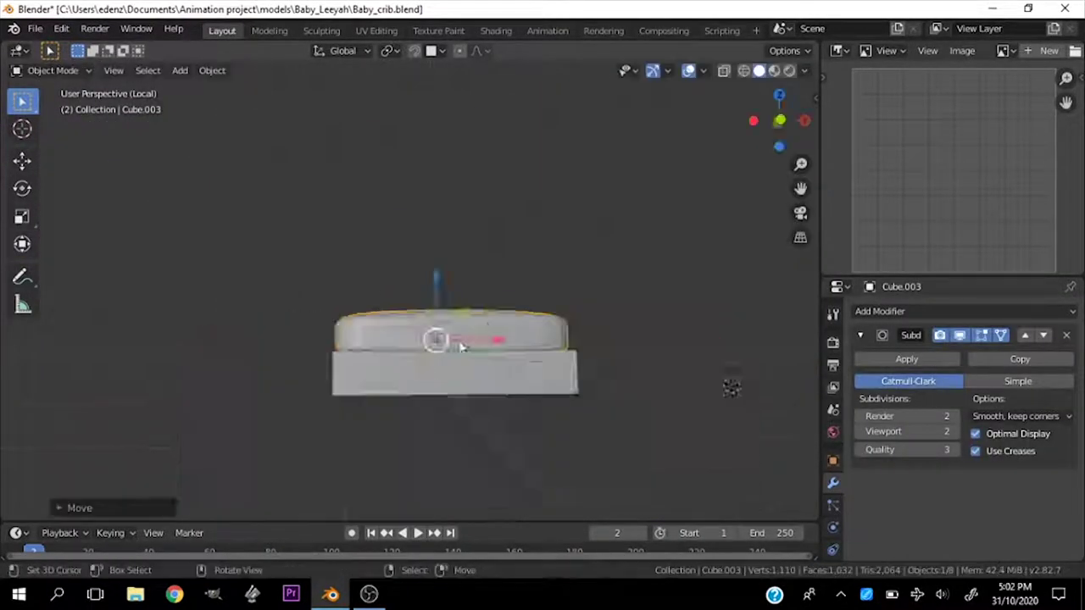
key("KP_Divide")
middle_click_drag(435, 358, 467, 290)
Step: Save Baby_crib.blend and frame the mattress to review the crib
key("ctrl+s")
middle_click_drag(404, 244, 619, 280)
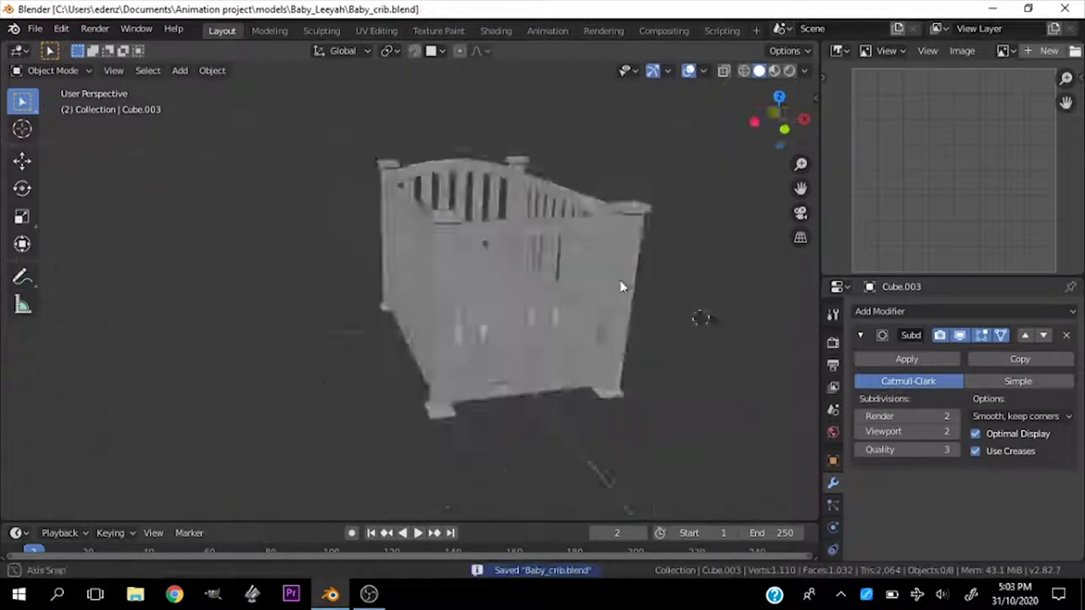
key("KP_Decimal")
middle_click_drag(515, 367, 585, 426)
scroll(585, 426, "down", 5)
middle_click_drag(428, 273, 527, 434)
scroll(527, 433, "down", 5)
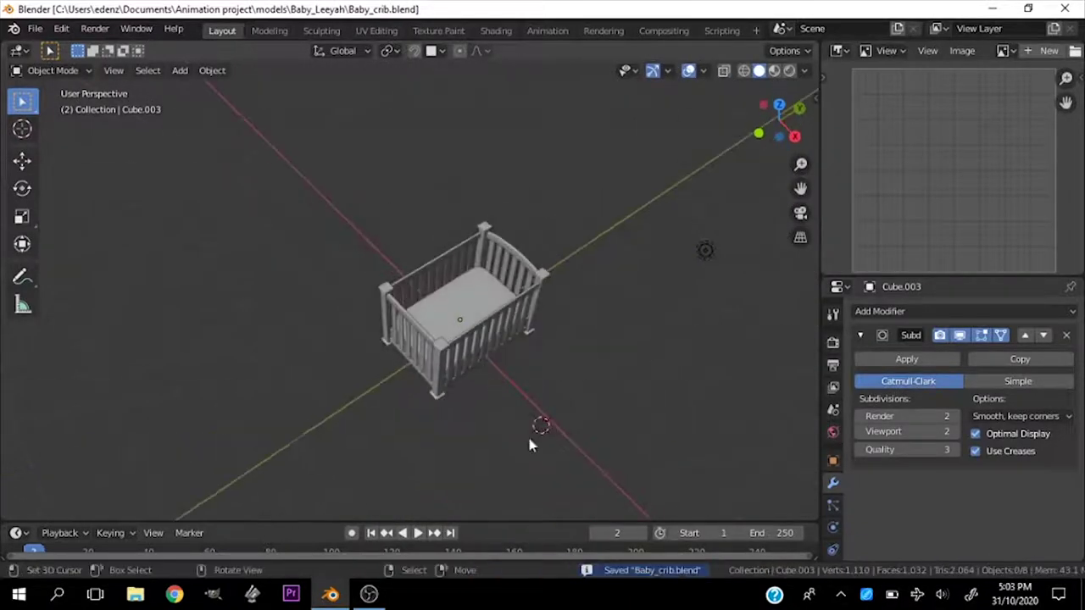
key("KP_1")
scroll(544, 445, "up", 5)
key("shift+a")
left_click(569, 286)
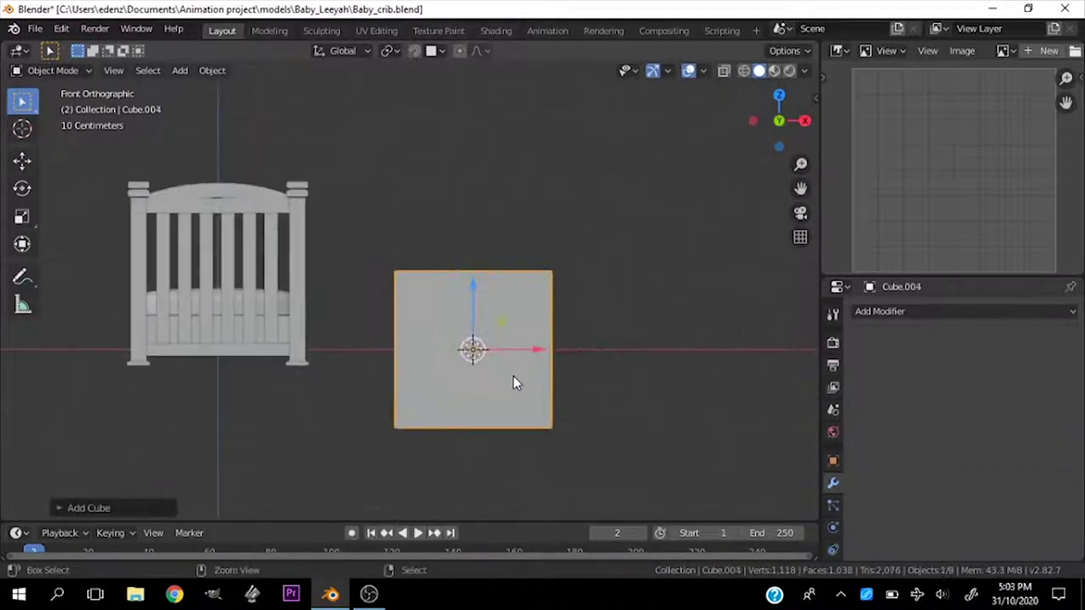
key("ctrl+2")
key("Tab")
scroll(567, 226, "up", 3)
middle_click_drag(568, 225, 545, 213)
key("KP_1")
key("g")
left_click(666, 190)
middle_click_drag(666, 189, 565, 223)
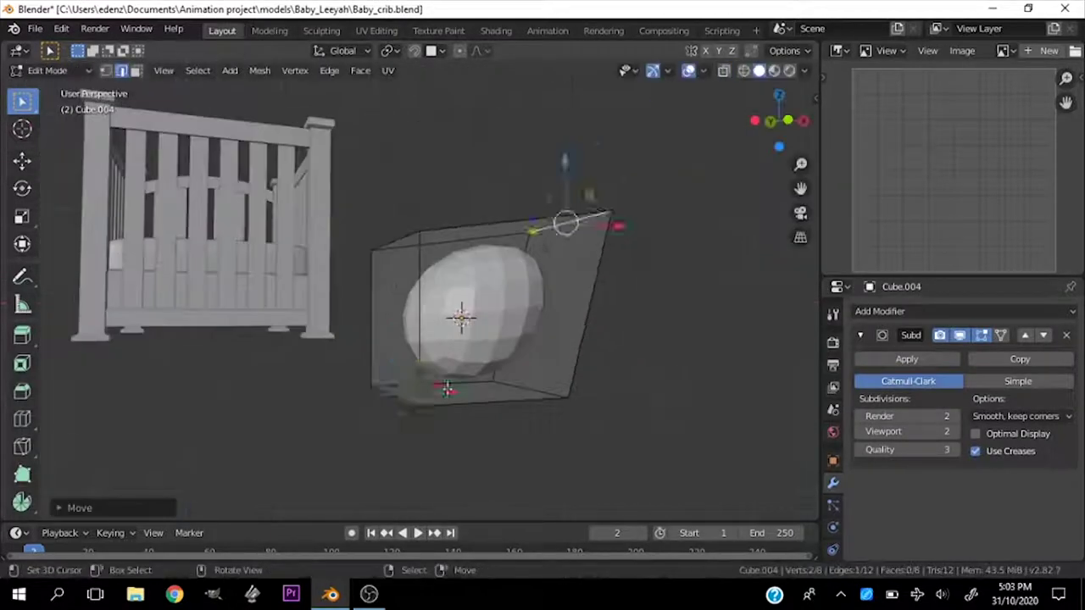
key("KP_1")
key("g")
left_click(397, 419)
key("g")
left_click(448, 254)
mouse_move(447, 255)
middle_mouse_down()
mouse_move(577, 395)
mouse_move(396, 376)
middle_mouse_up()
key("KP_1")
key("KP_1")
key("g")
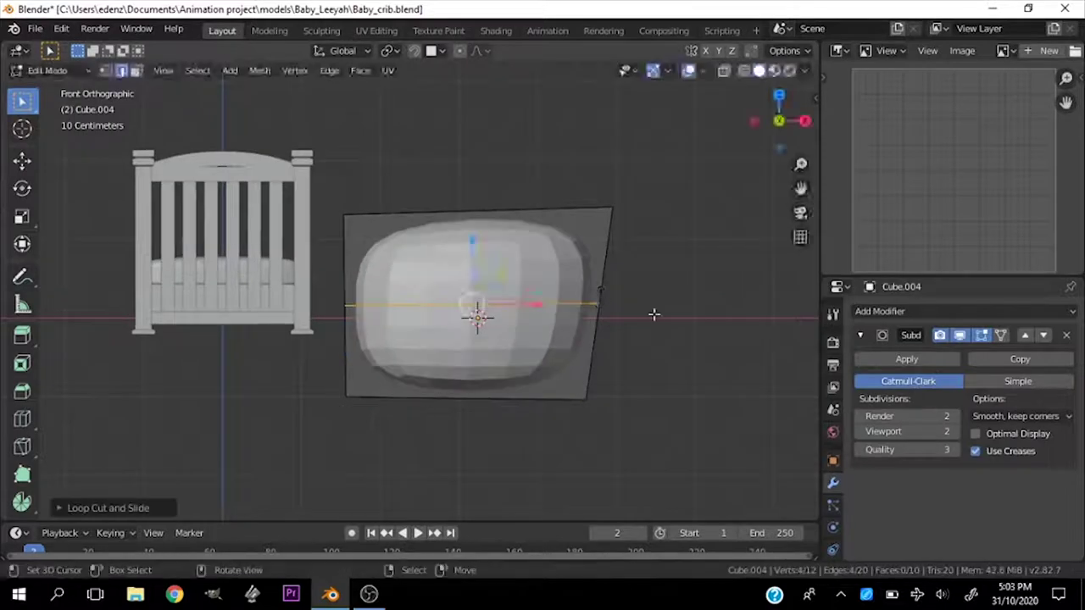
left_click(593, 322)
mouse_move(593, 322)
middle_mouse_down()
mouse_move(528, 407)
mouse_move(376, 351)
mouse_move(576, 378)
middle_mouse_up()
key("s")
left_click(376, 351)
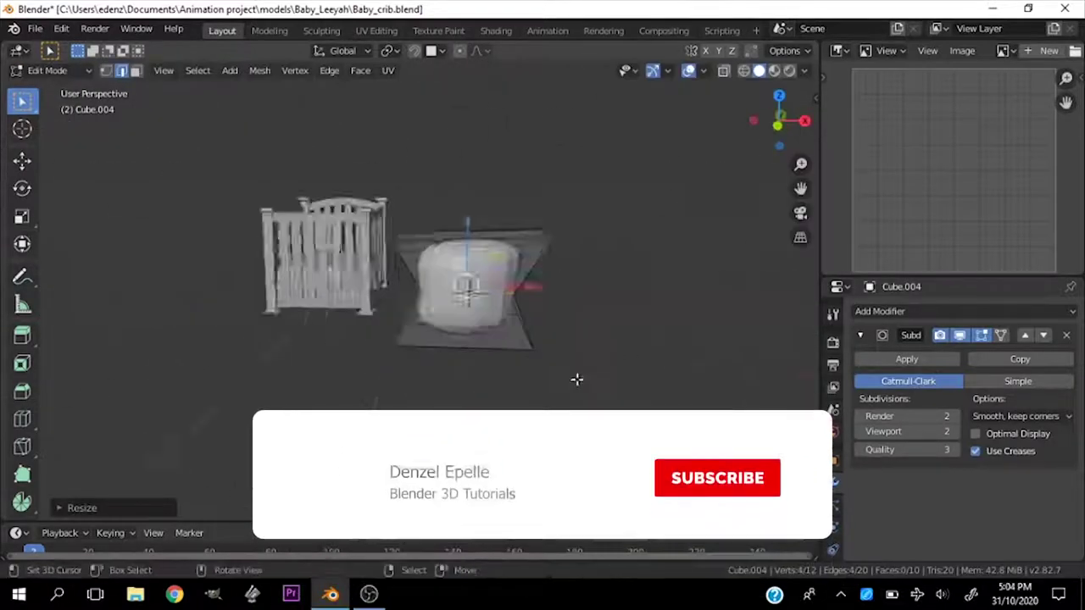
scroll(400, 212, "up", 3)
key("ctrl+r")
left_click(441, 280)
key("a")
mouse_move(624, 141)
middle_mouse_down()
mouse_move(496, 267)
mouse_move(542, 246)
mouse_move(641, 235)
middle_mouse_up()
left_click(542, 246)
scroll(543, 245, "up", 3)
key("Tab")
key("ctrl+r")
left_click(543, 246)
left_click(567, 264)
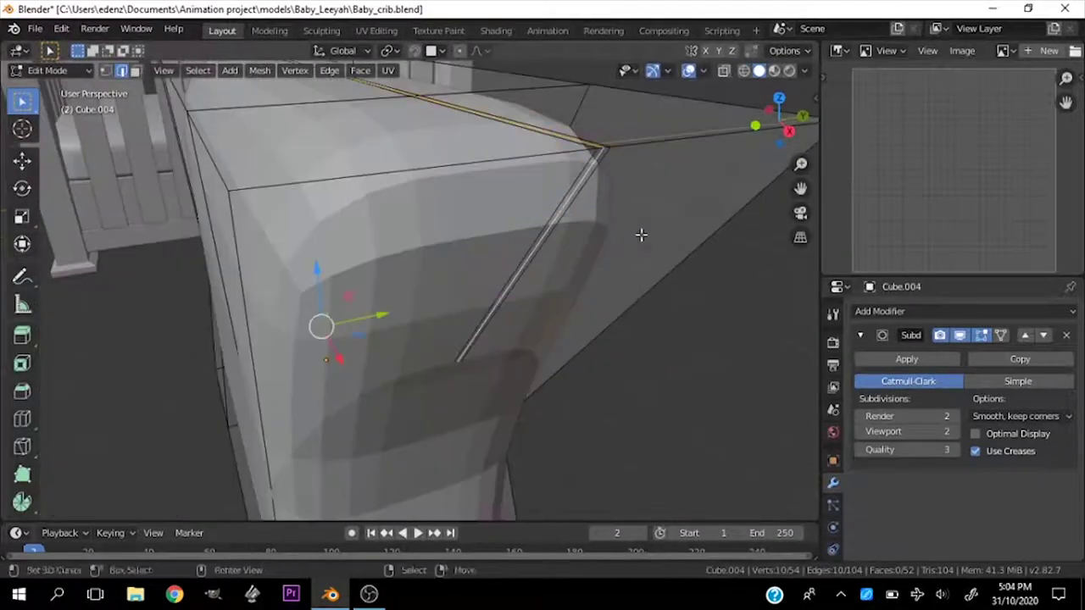
key("Tab")
scroll(516, 213, "down", 5)
key("ctrl+3")
middle_click_drag(503, 293, 436, 306)
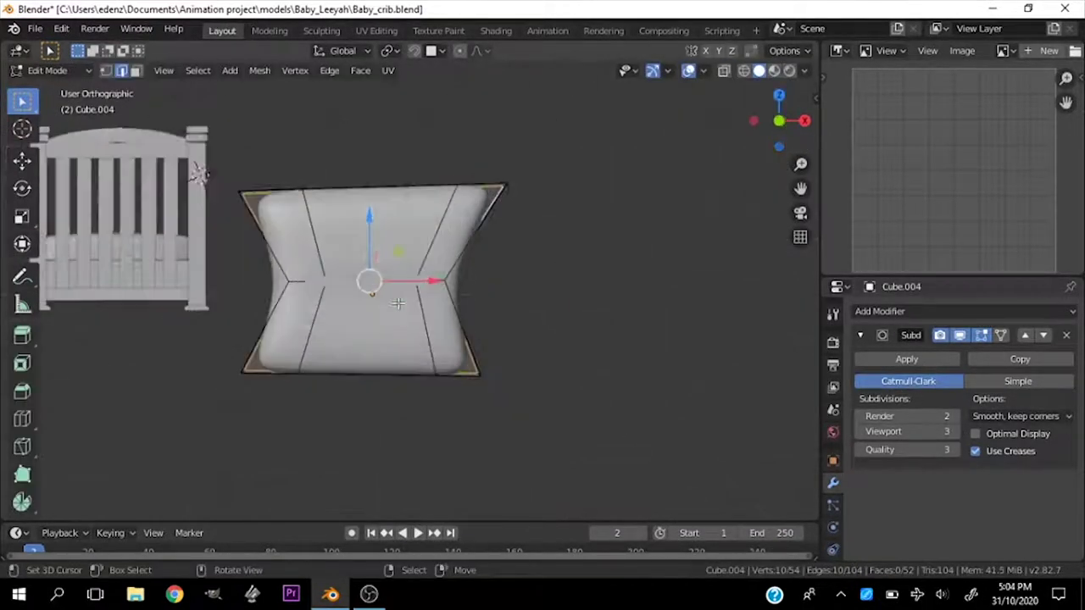
left_click(396, 340)
middle_click_drag(396, 339, 424, 305)
scroll(432, 303, "up", 3)
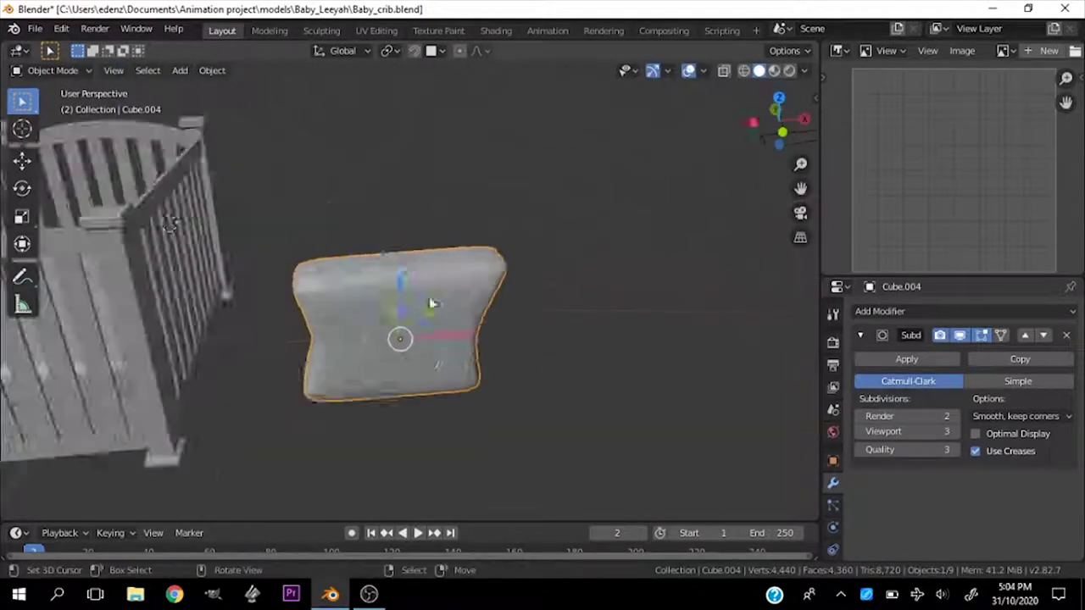
key("x")
left_click(381, 310)
scroll(435, 390, "down", 3)
scroll(435, 390, "up", 3)
key("ctrl+s")
scroll(358, 327, "up", 2)
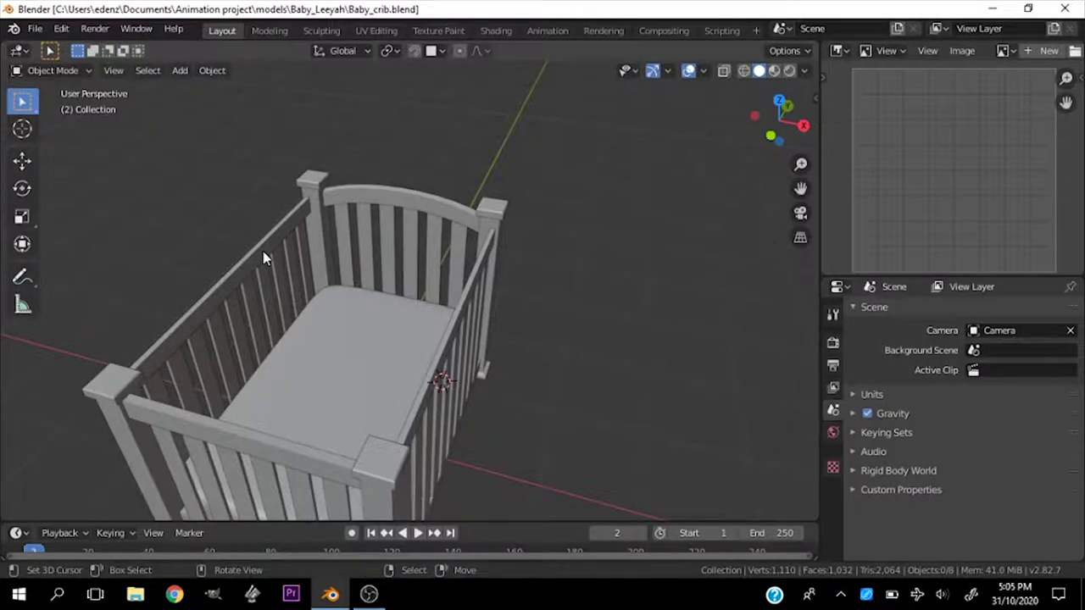
Step: Enter Edit Mode on the mattress and zoom in on its border near the side rails
left_click(339, 339)
key("Tab")
middle_click_drag(339, 339, 376, 337)
scroll(340, 305, "up", 3)
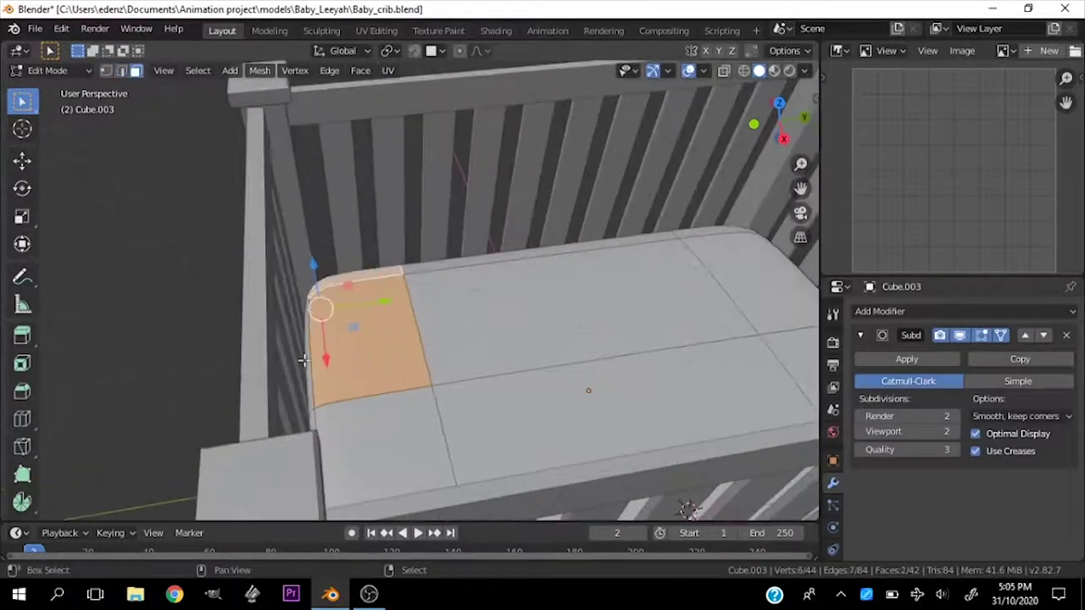
mouse_move(340, 305)
middle_mouse_down()
mouse_move(224, 426)
mouse_move(339, 381)
middle_mouse_up()
scroll(280, 356, "up", 2)
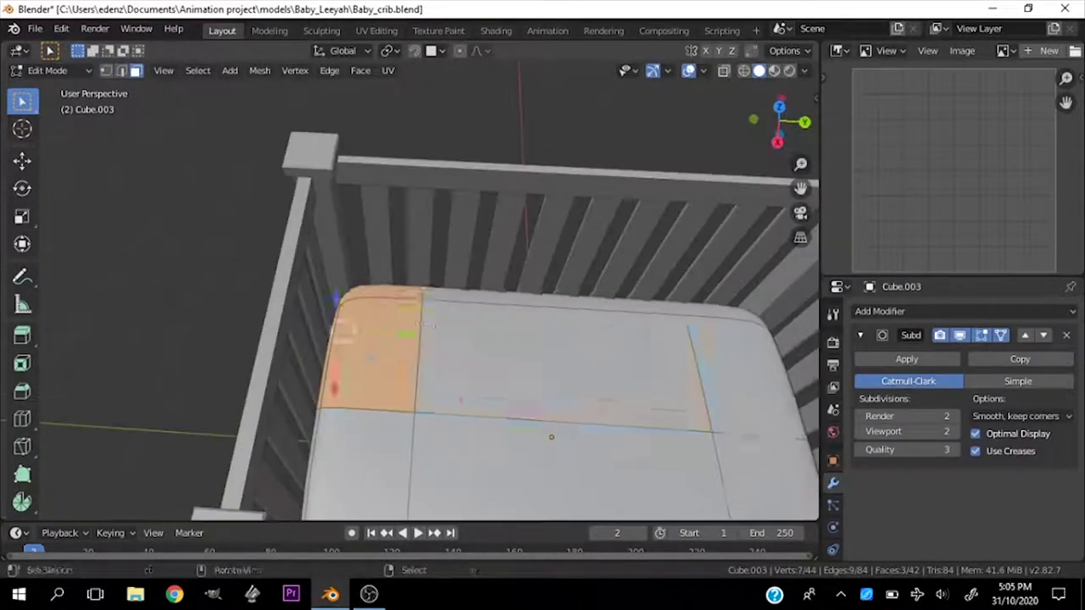
Step: Select the mattress border faces and duplicate them into a separate strip
left_click(508, 314, "shift")
left_click(424, 288, "shift")
middle_click_drag(424, 339, 423, 344)
scroll(423, 343, "up", 3)
scroll(423, 343, "down", 5)
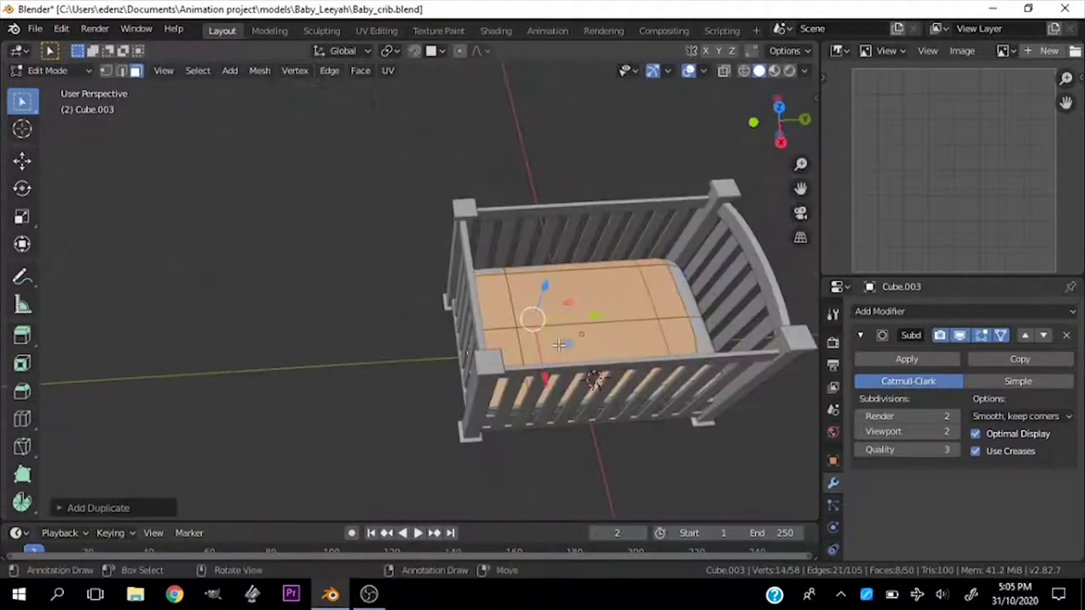
key("alt+a")
scroll(508, 322, "up", 3)
Step: Add a Solidify modifier to the strip with a thickness of -0.102 m
left_click(880, 311)
left_click(763, 224)
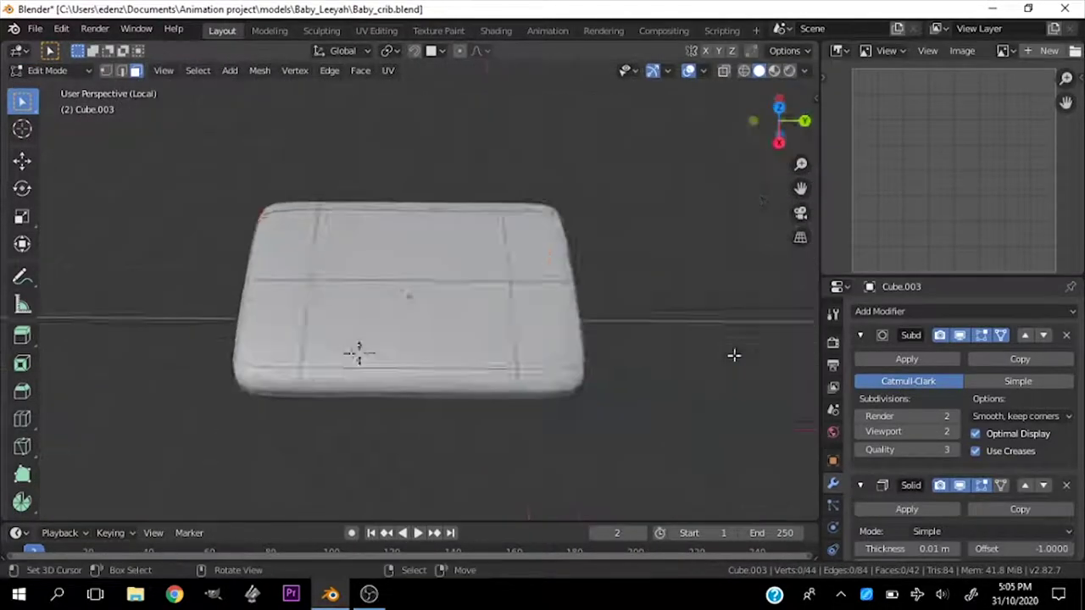
middle_click_drag(693, 325, 556, 308)
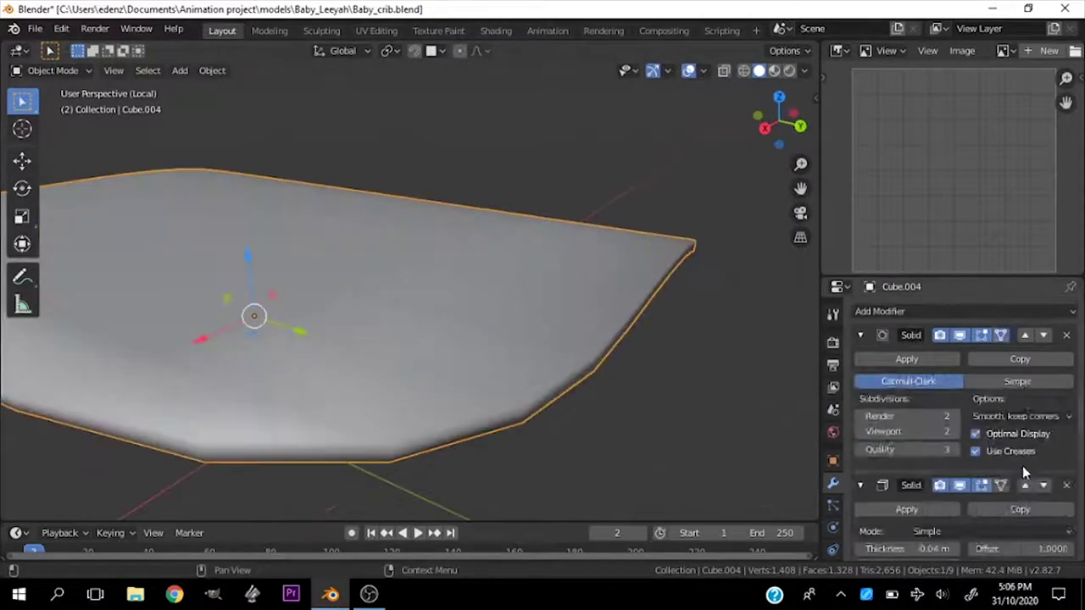
left_click_drag(907, 399, 933, 399)
middle_click_drag(594, 339, 604, 458)
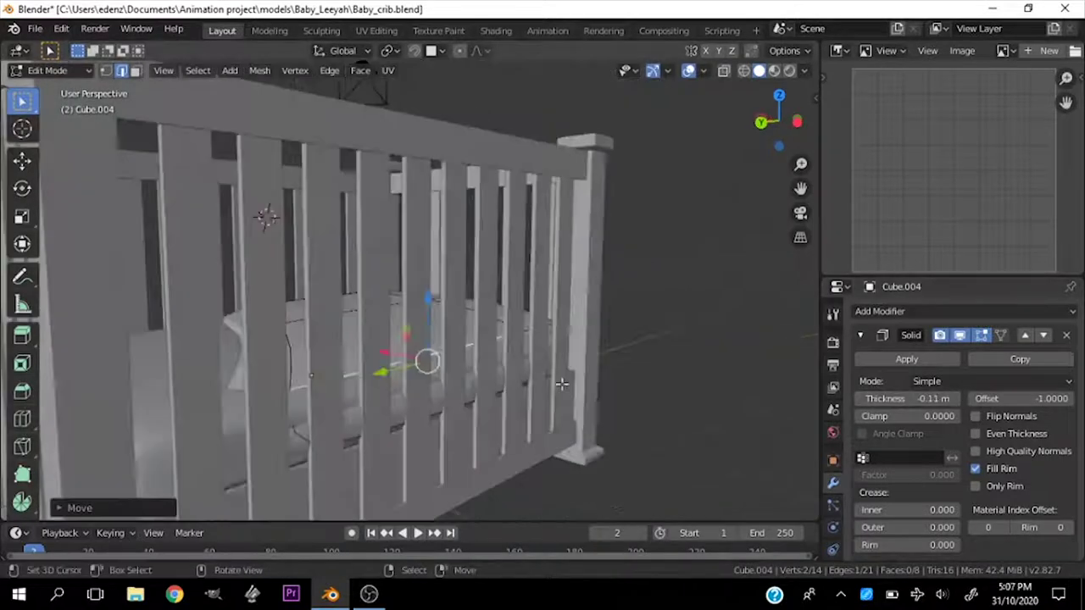
left_click(910, 399)
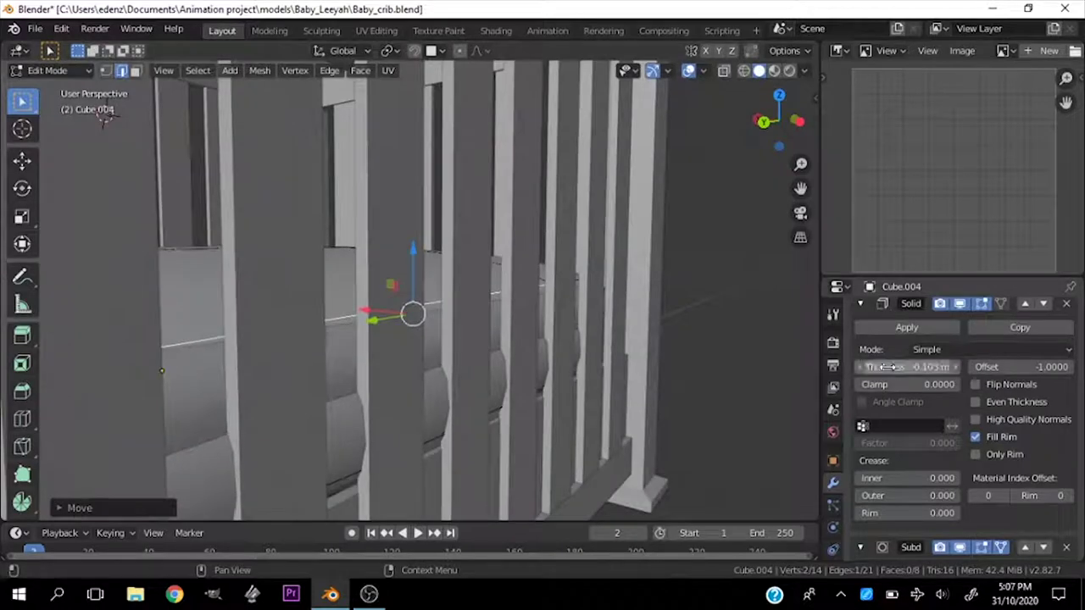
middle_click_drag(388, 493, 309, 384)
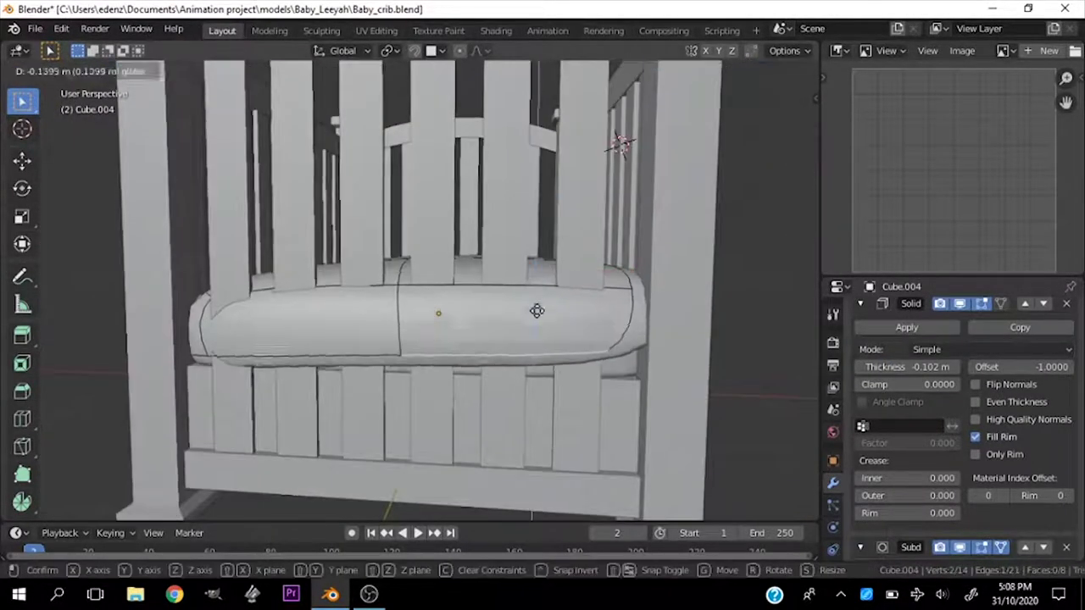
middle_click_drag(537, 310, 398, 413)
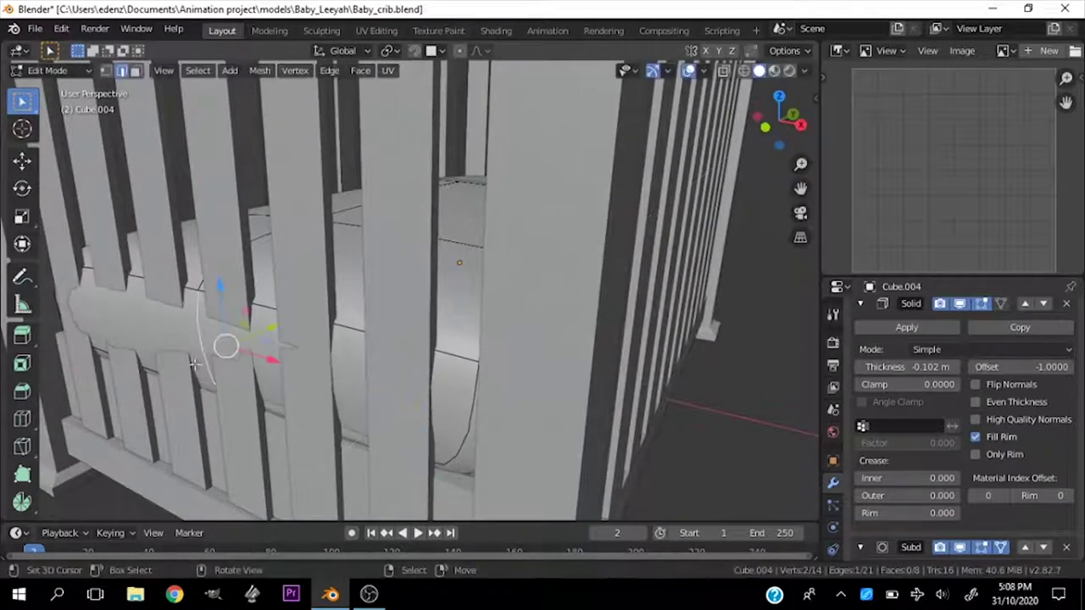
Step: Nudge the mattress edge vertices about 0.044 m and 0.012 m inward against the slats
left_click(276, 333)
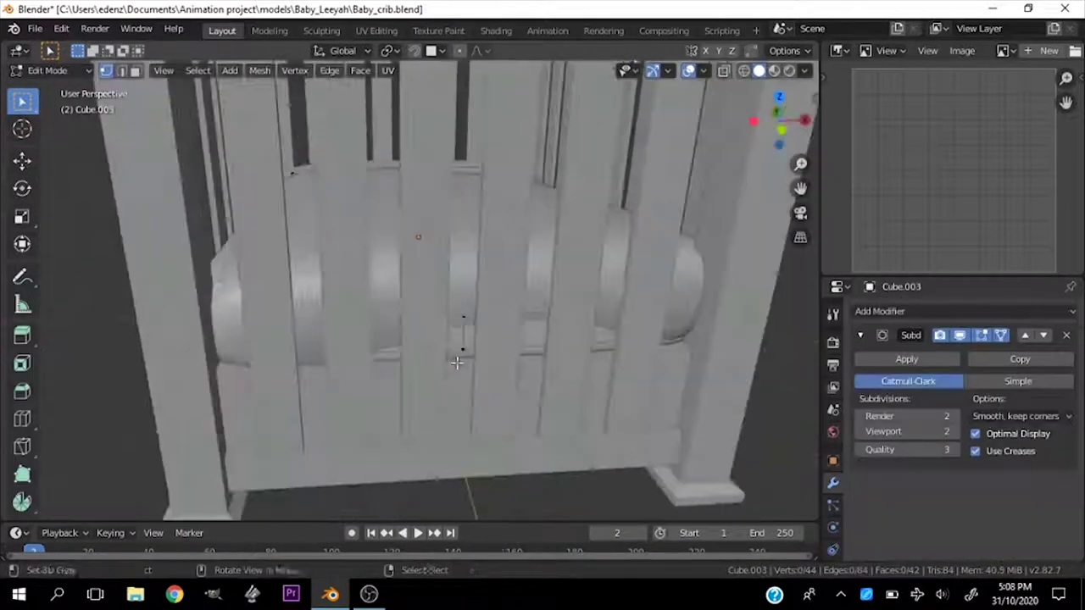
middle_click_drag(456, 362, 520, 346)
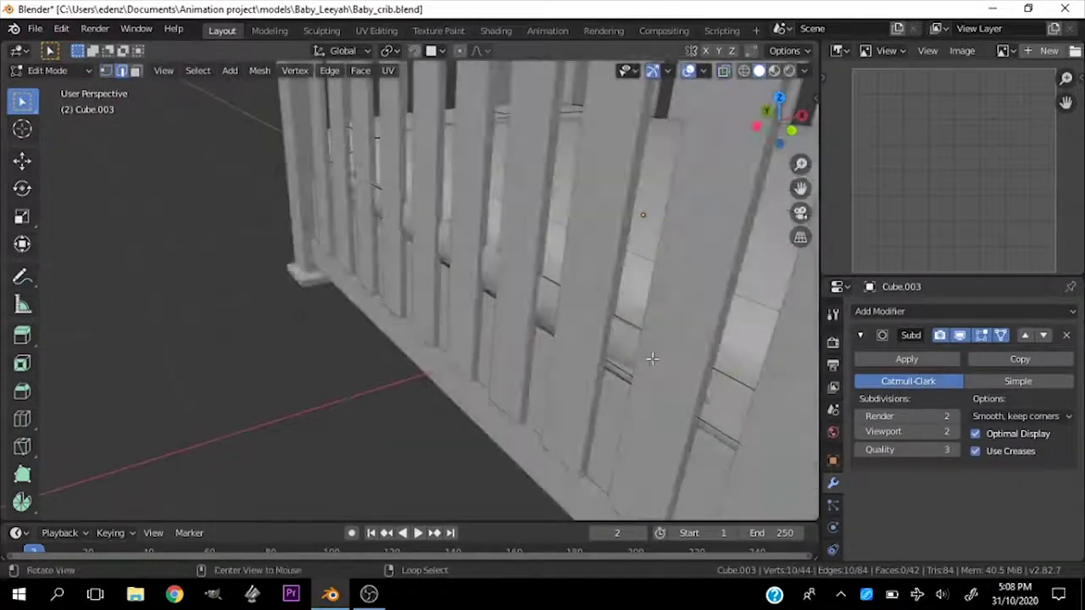
left_click(550, 447)
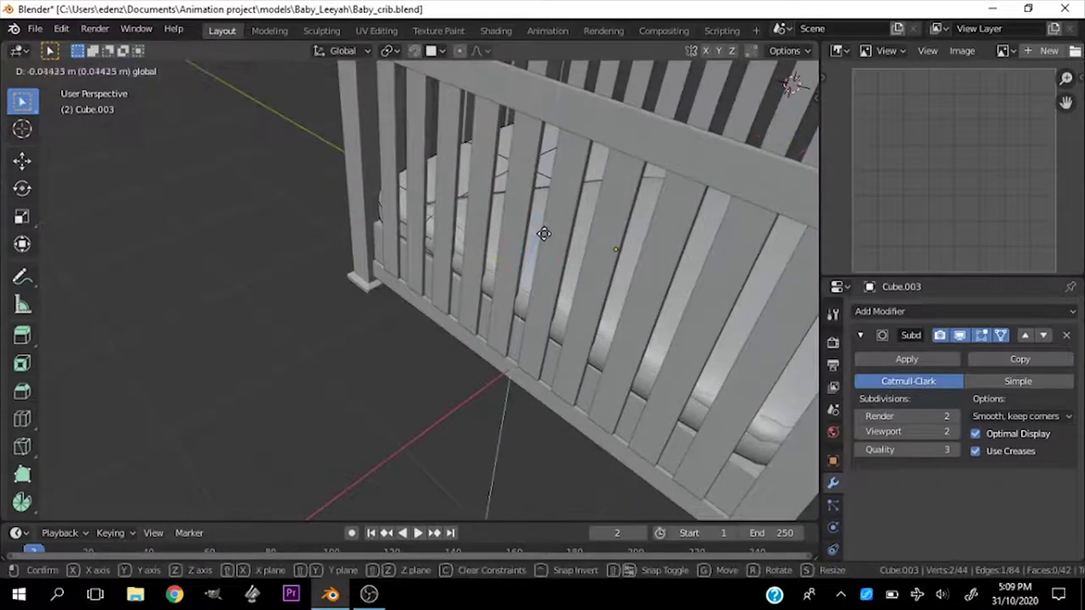
left_click(543, 234)
scroll(788, 424, "down", 5)
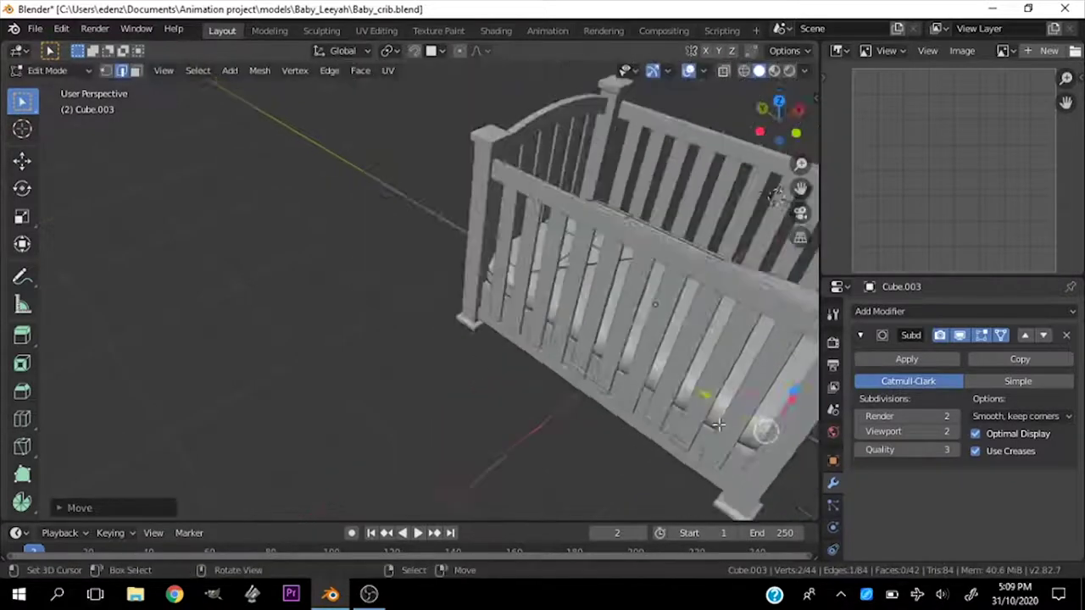
middle_click_drag(715, 424, 571, 443)
scroll(538, 350, "up", 6)
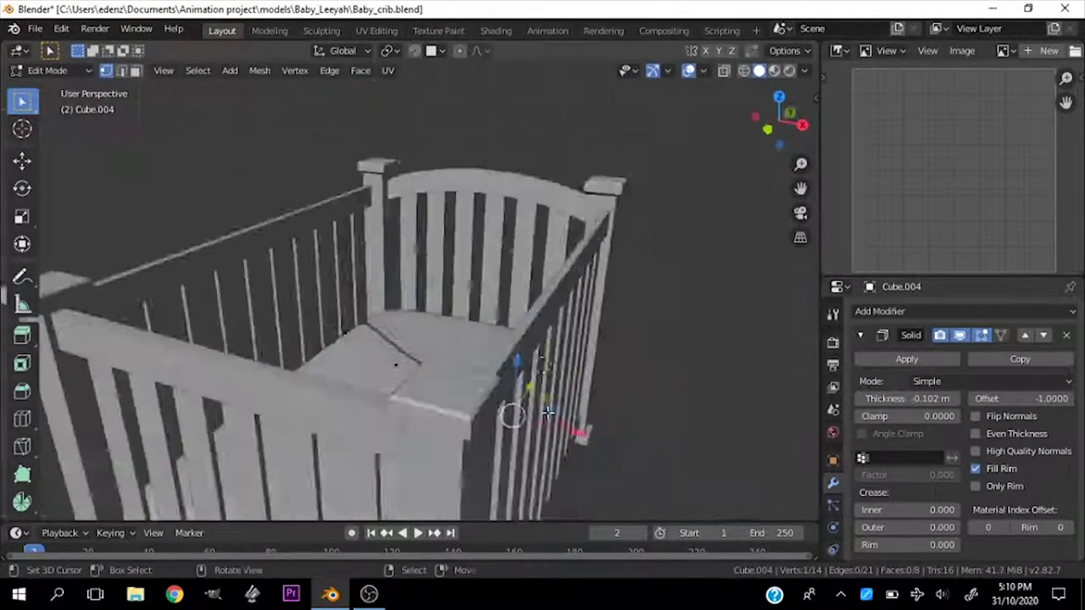
Step: Move the bumper strip's corner vertices in front and top views so they curve around the crib corner
middle_click_drag(549, 412, 444, 345)
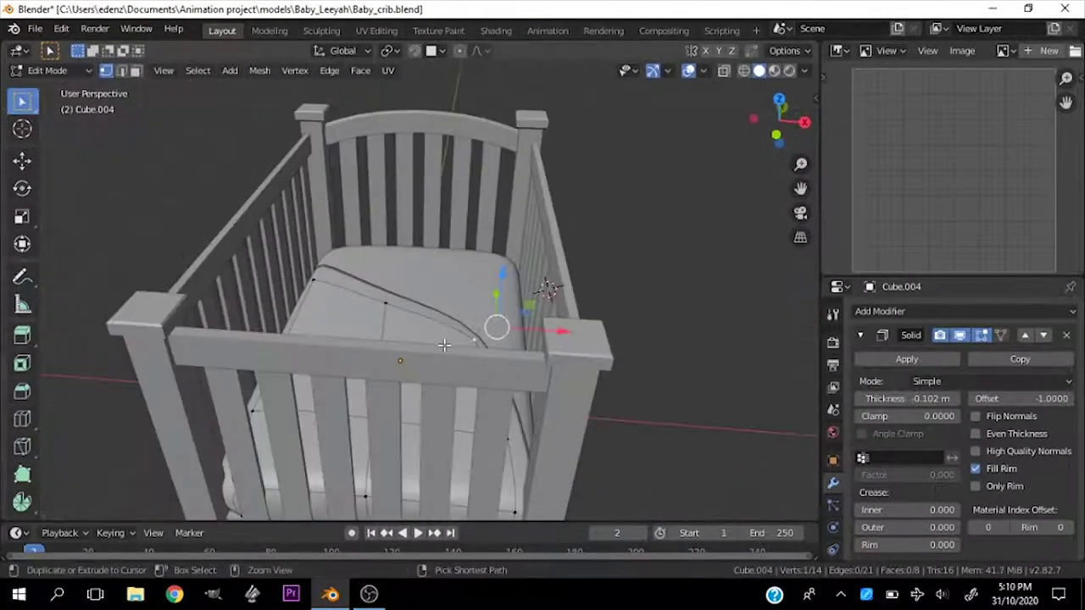
key("KP_1")
key("KP_Decimal")
key("g")
left_click(296, 184)
key("KP_7")
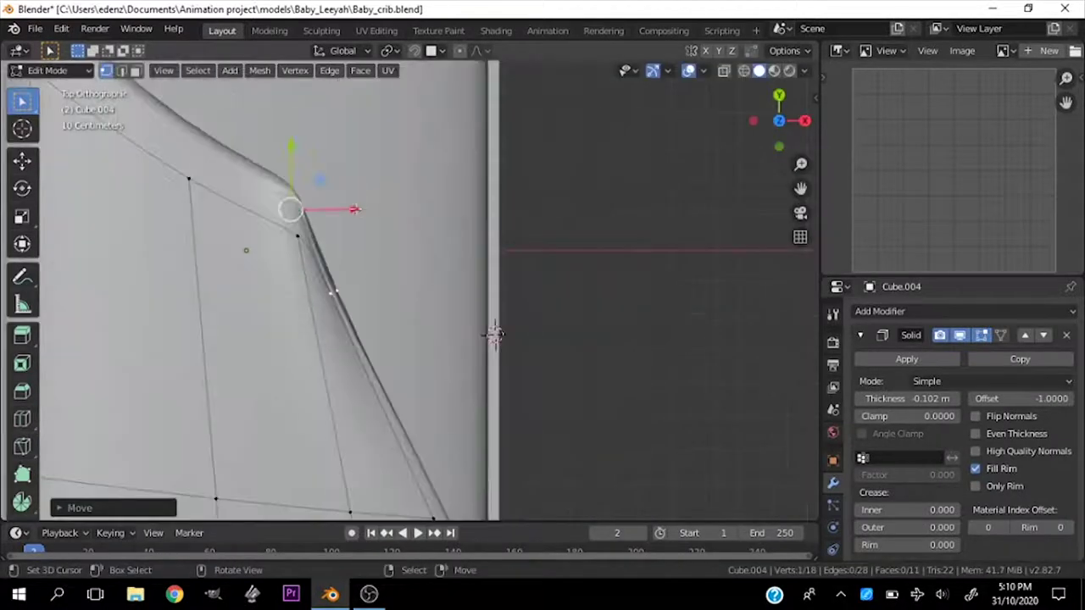
left_click(182, 279)
mouse_move(182, 279)
middle_mouse_down()
mouse_move(324, 160)
mouse_move(511, 114)
middle_mouse_up()
key("KP_7")
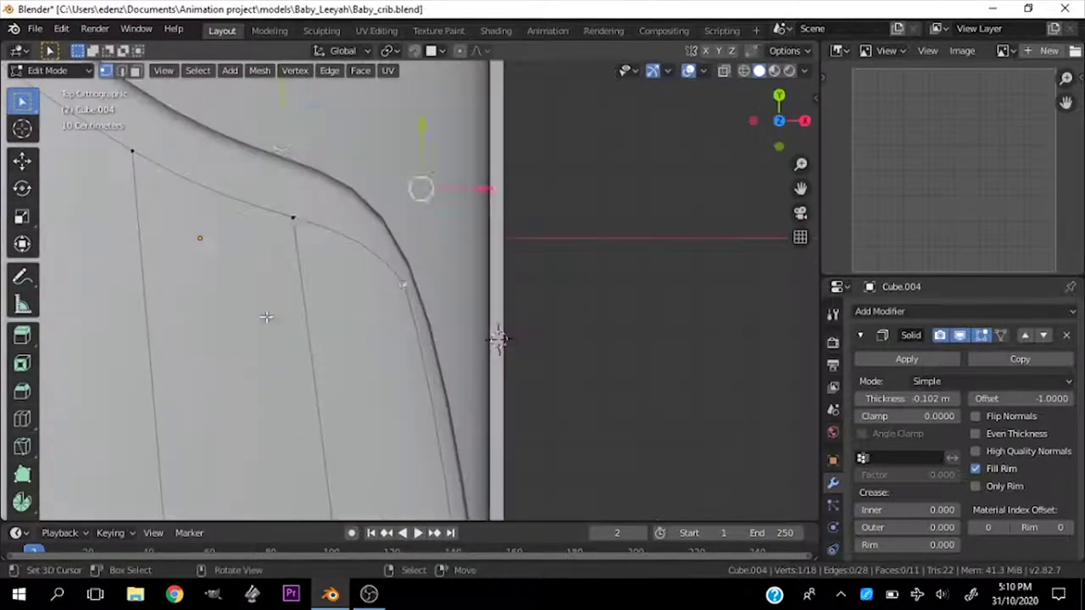
middle_click_drag(384, 316, 217, 228)
mouse_move(398, 302)
middle_mouse_down()
mouse_move(296, 254)
mouse_move(260, 277)
mouse_move(458, 347)
mouse_move(544, 402)
middle_mouse_up()
scroll(297, 254, "up", 3)
Step: Adjust one more vertex, return to Object Mode and save Baby_crib.blend
key("Tab")
key("Tab")
scroll(260, 278, "up", 5)
key("g")
key("Tab")
scroll(441, 342, "down", 5)
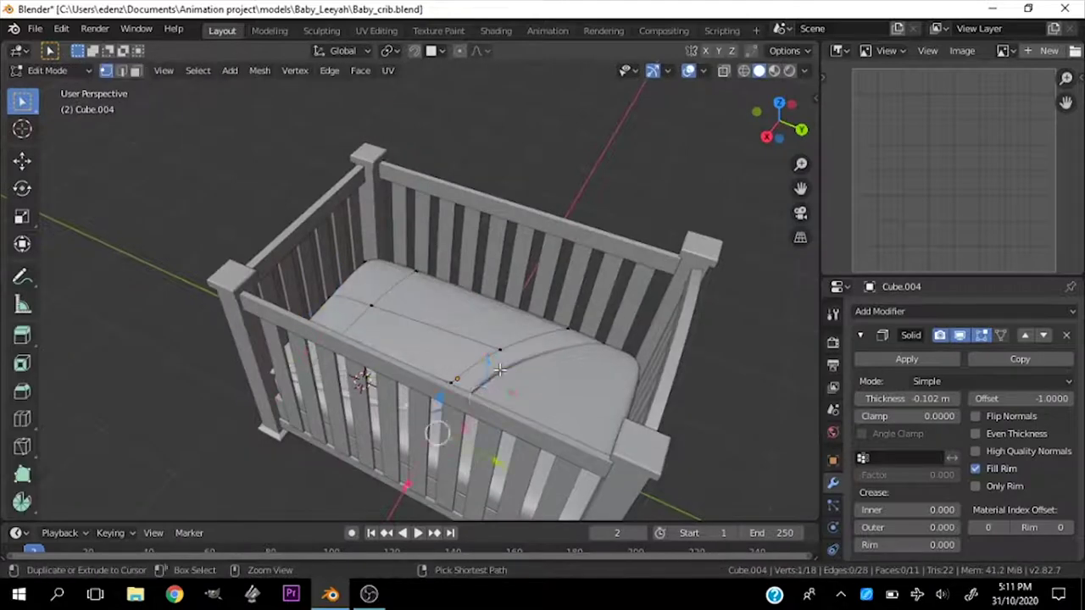
mouse_move(496, 372)
middle_mouse_down()
mouse_move(576, 376)
mouse_move(352, 283)
mouse_move(492, 336)
mouse_move(429, 328)
mouse_move(475, 429)
middle_mouse_up()
scroll(353, 283, "up", 5)
key("ctrl+s")
scroll(352, 283, "down", 4)
scroll(492, 343, "up", 3)
scroll(492, 343, "down", 4)
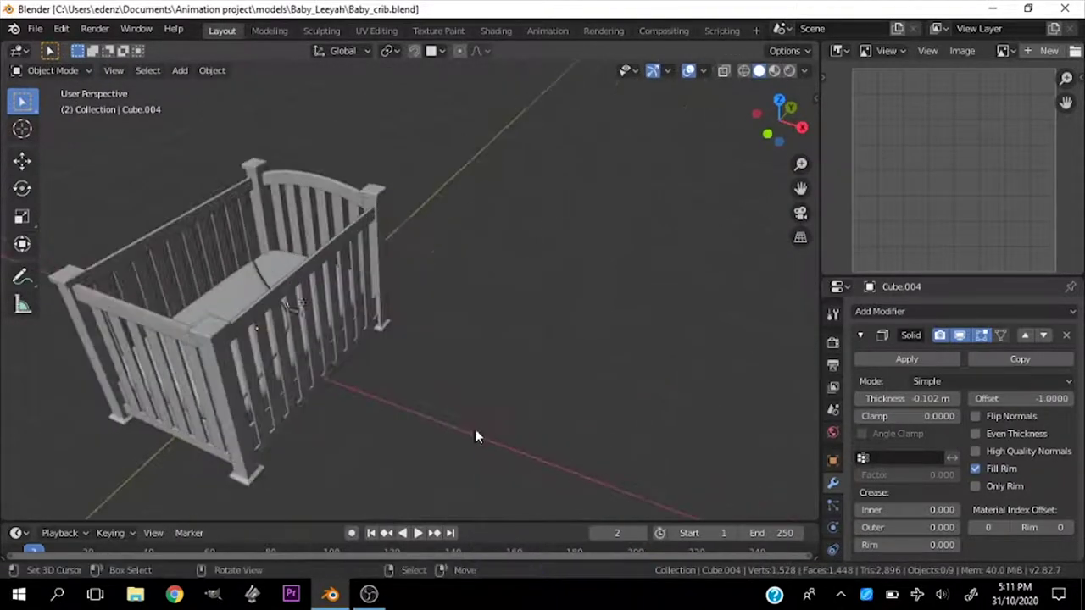
Step: Place the 3D cursor beside the crib
right_click(475, 429, "shift")
mouse_move(331, 346)
middle_mouse_down()
mouse_move(159, 395)
mouse_move(561, 504)
middle_mouse_up()
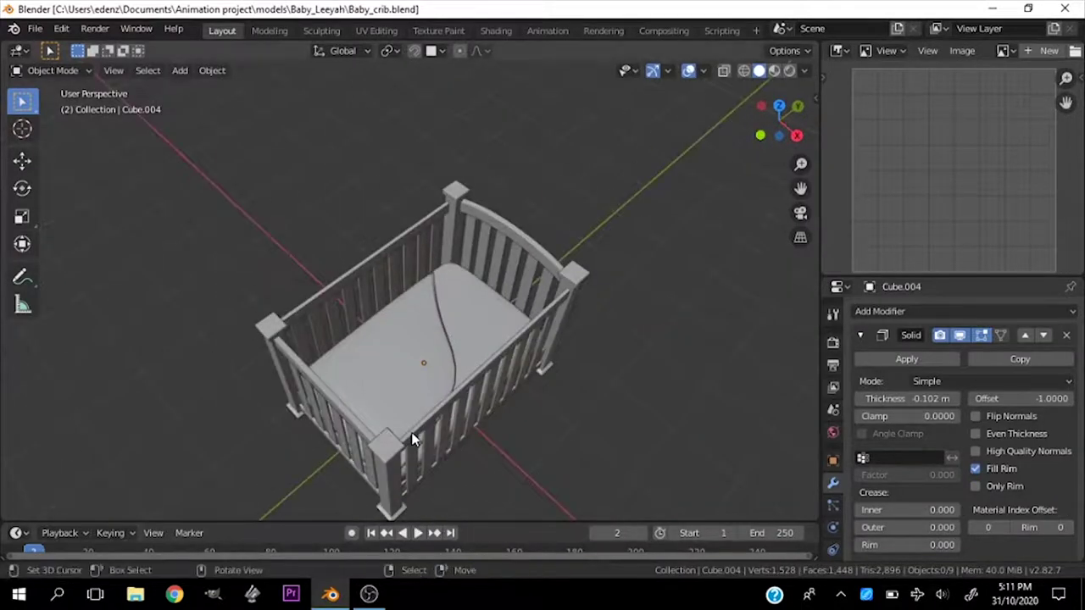
middle_click_drag(428, 593, 405, 381)
scroll(416, 356, "up", 5)
scroll(351, 177, "down", 5)
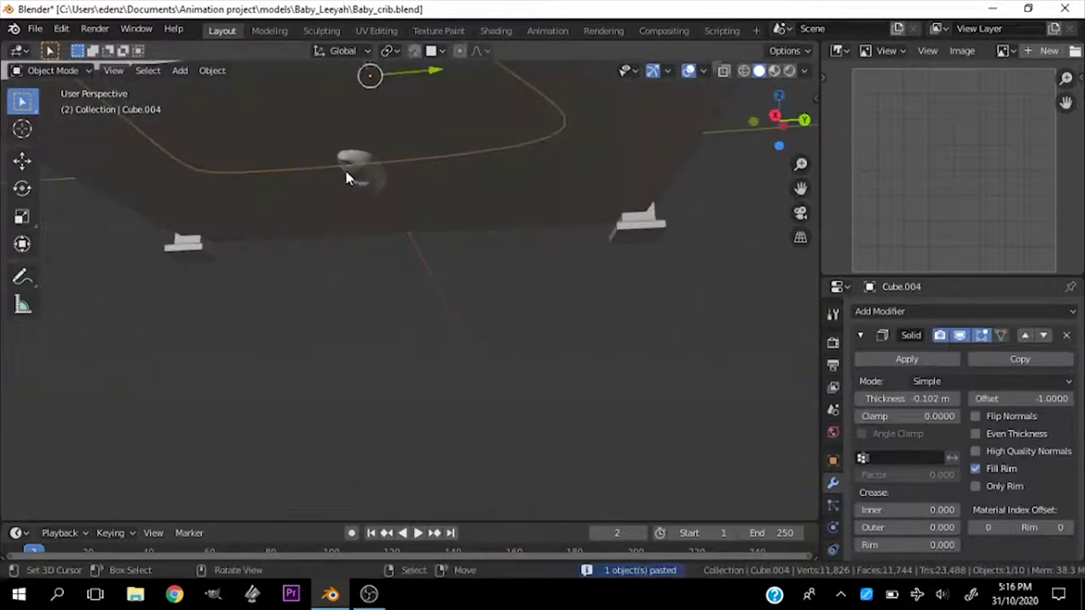
Step: Paste the pillow into the scene and lift it above the crib
key("KP_1")
left_click(490, 194)
key("g")
left_click(468, 211)
scroll(264, 282, "up", 5)
middle_click_drag(263, 282, 357, 322)
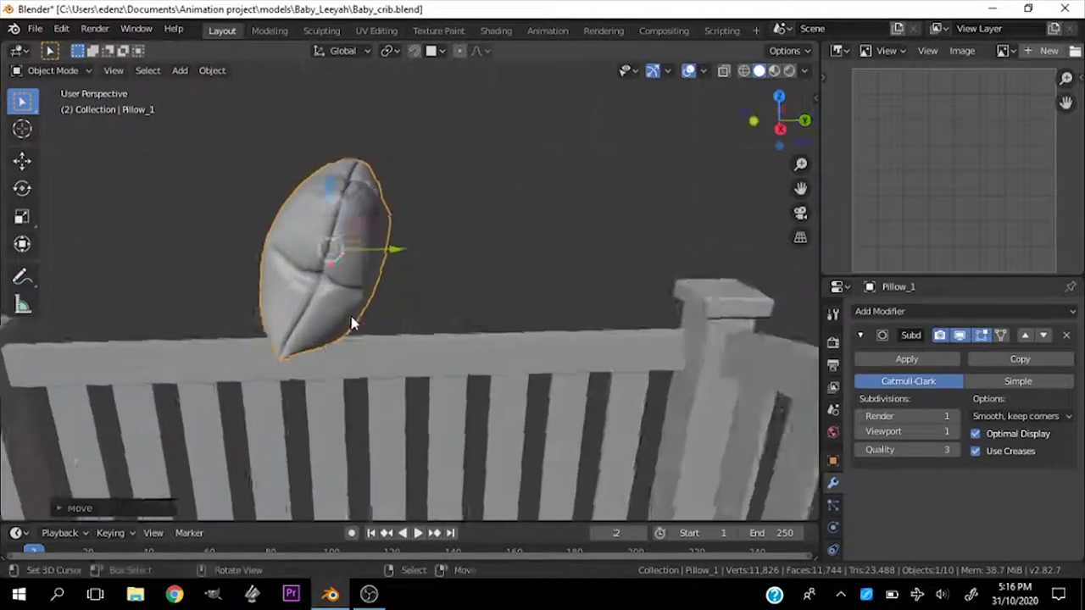
key("KP_3")
Step: Tilt the pillow upright and squash it along the Y axis
key("r")
key("s")
key("y")
key("r")
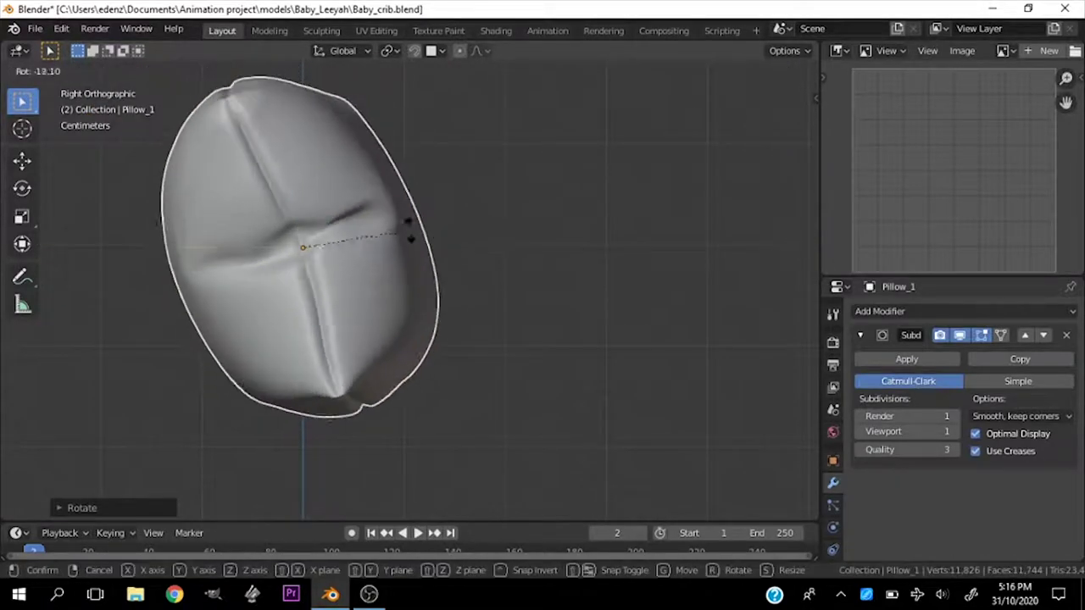
left_click(424, 253)
key("s")
key("y")
left_click(455, 311)
Step: Scale the pillow along Z, clear its rotation and rotate it again
middle_click_drag(455, 312, 568, 364)
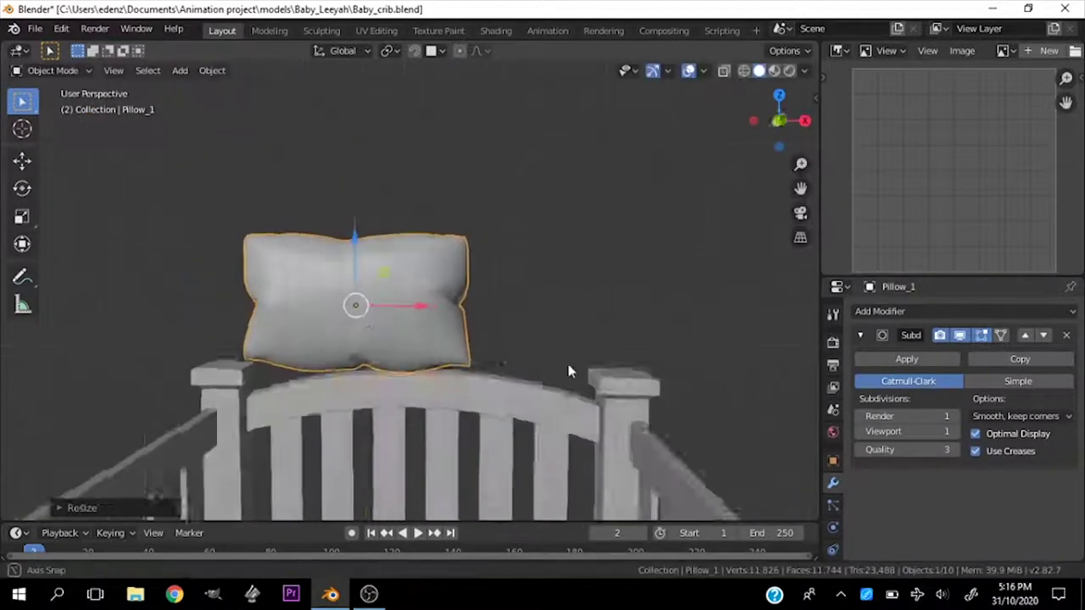
key("KP_1")
key("s")
key("z")
left_click(366, 278)
middle_click_drag(366, 278, 375, 302)
key("KP_3")
scroll(435, 262, "up", 3)
key("alt+r")
key("r")
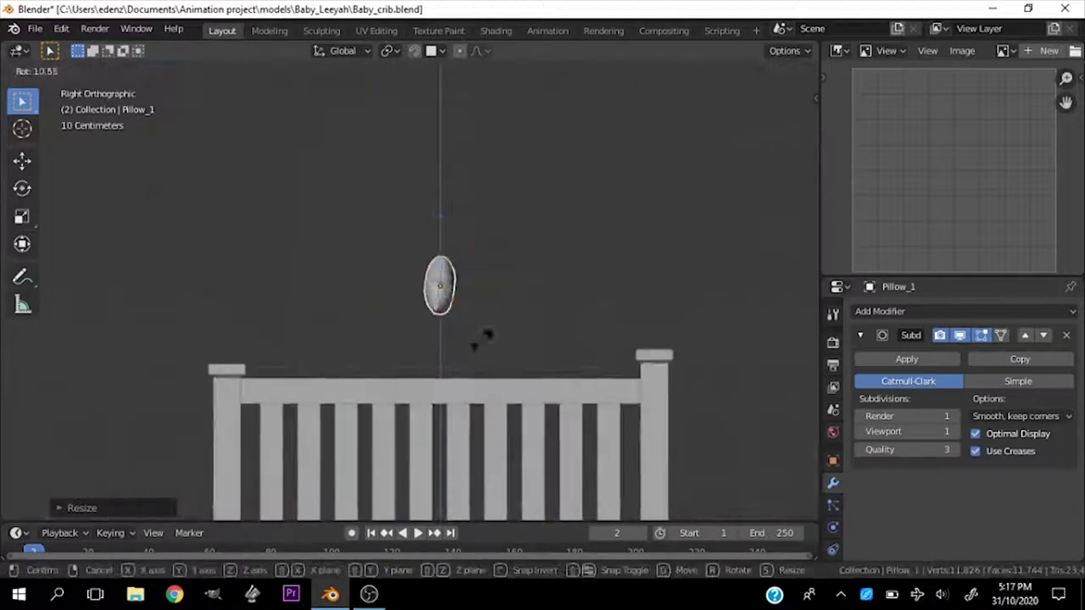
left_click(393, 366)
Step: Snap the pillow to the 3D cursor and scale it down
key("KP_7")
scroll(416, 272, "up", 3)
key("shift+s")
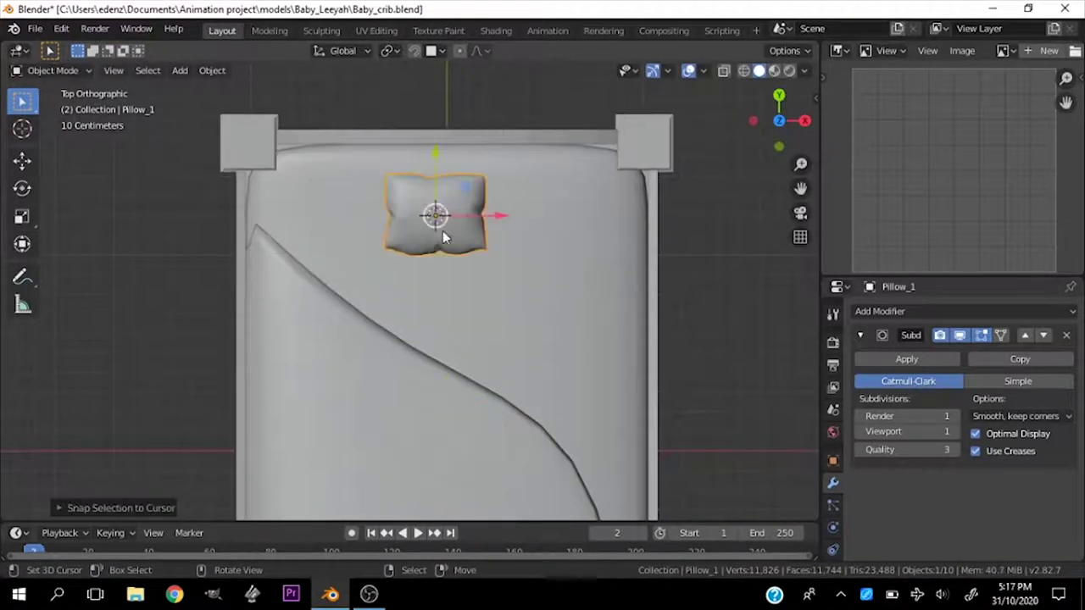
key("s")
left_click(581, 268)
middle_click_drag(582, 268, 323, 295)
Step: Isolate the mattress and pillow, then lower the pillow onto the mattress
left_click(323, 295)
key("KP_Divide")
key("KP_3")
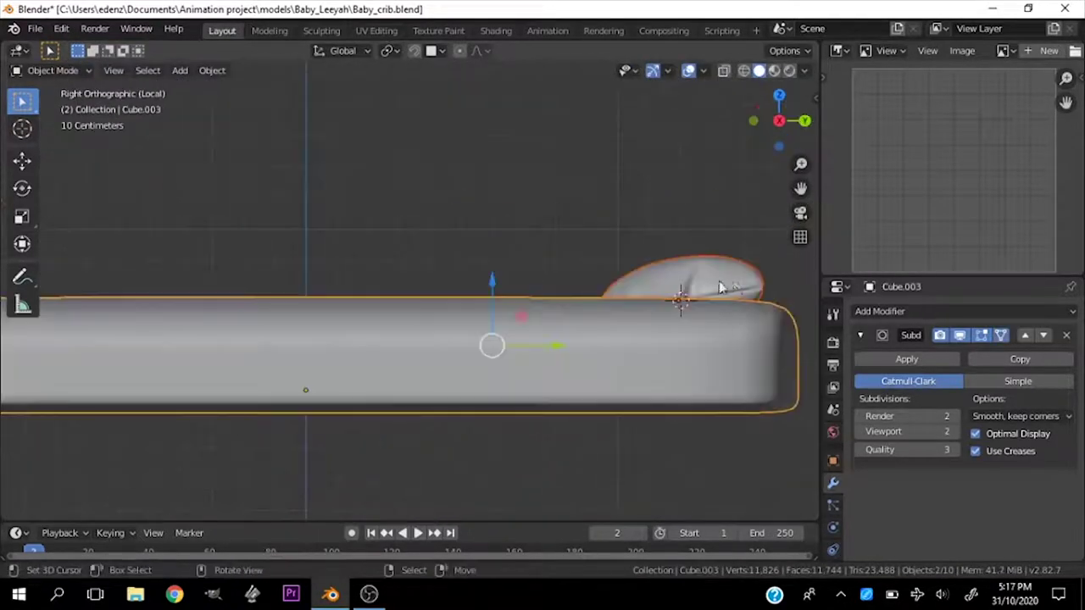
left_click(450, 170)
key("g")
scroll(450, 170, "up", 2)
left_click(490, 320)
middle_click_drag(490, 321, 475, 331)
Step: Flatten the pillow's underside by moving its bottom vertices along Z with proportional editing
key("KP_3")
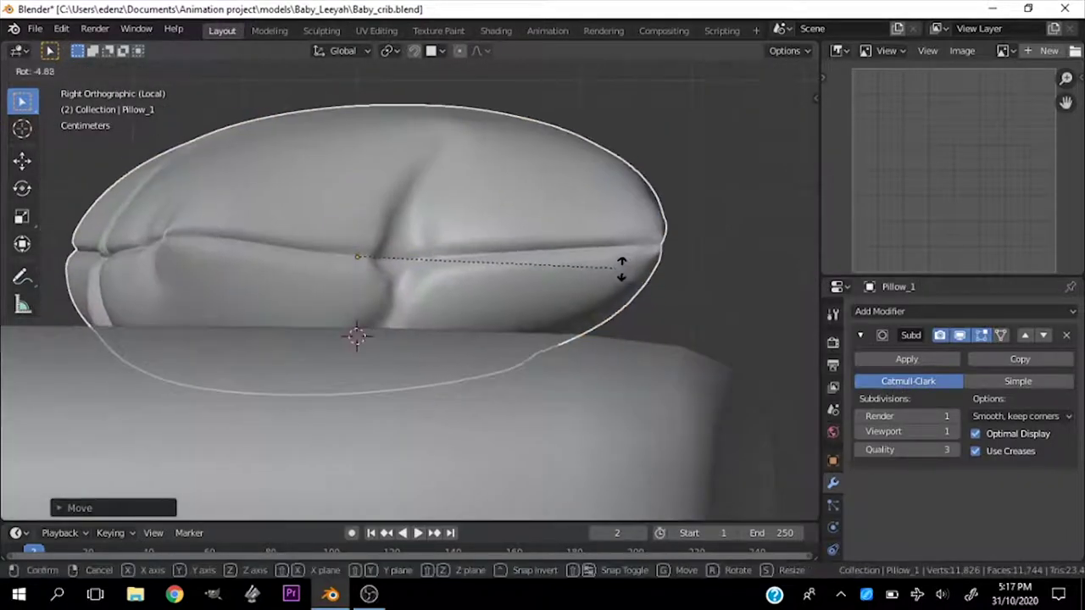
key("Tab")
key("alt+z")
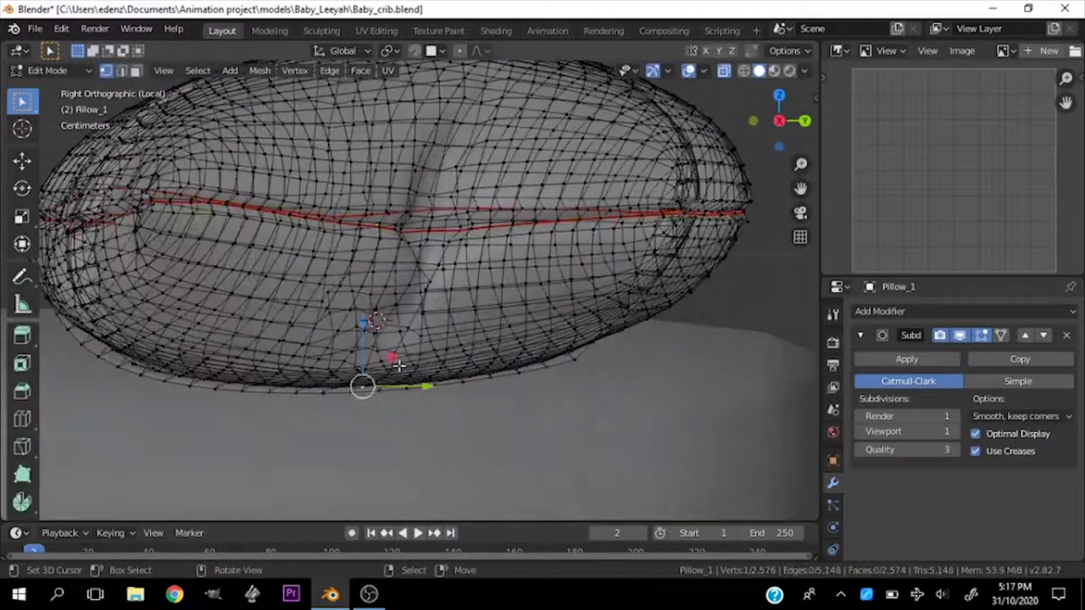
key("o")
key("g")
key("z")
left_click(376, 322)
key("Tab")
Step: Reposition the pillow on the mattress near the headboard
scroll(424, 254, "down", 3)
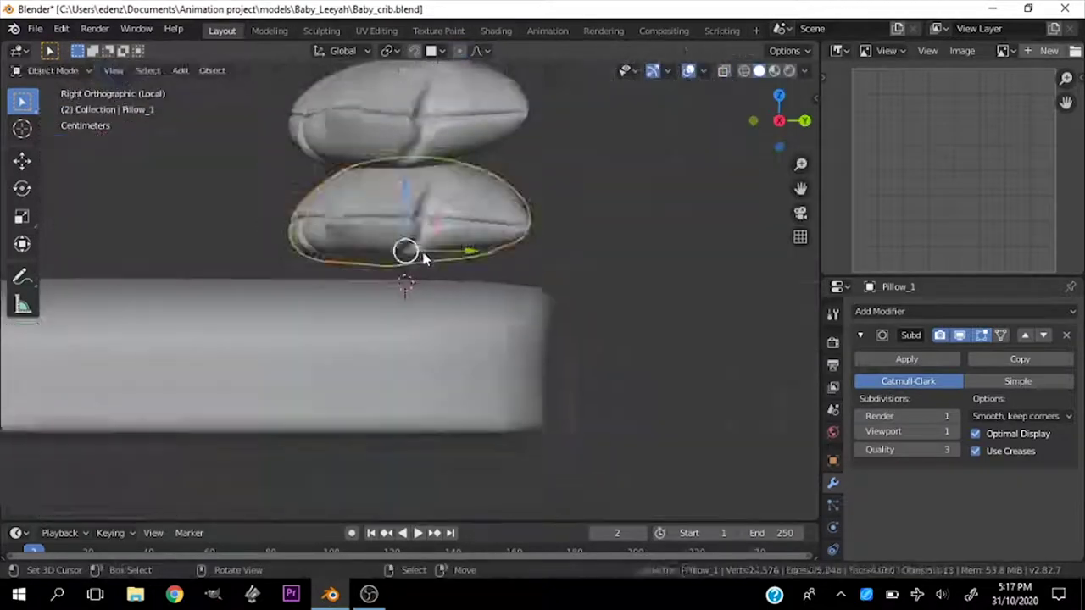
scroll(413, 292, "up", 3)
key("g")
left_click(413, 293)
middle_click_drag(413, 293, 504, 363)
key("KP_7")
Step: Resize the pillow, then duplicate it and place the copy above the first
key("s")
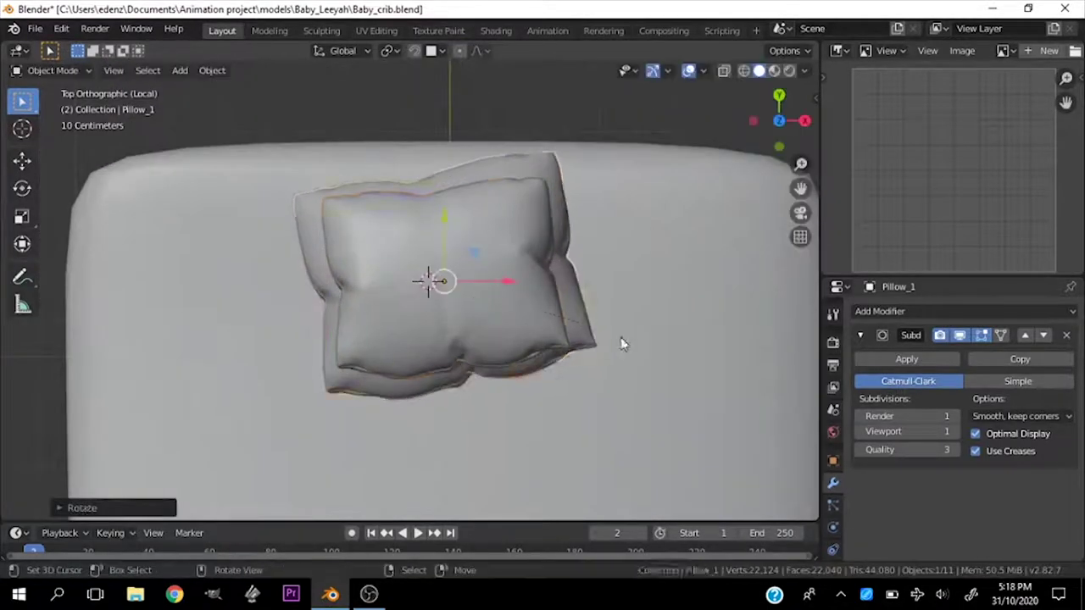
left_click(621, 343)
key("shift+d")
key("KP_1")
left_click(245, 242)
Step: Rotate the duplicate pillow as seen from the top view
key("KP_3")
middle_click_drag(512, 317, 500, 315)
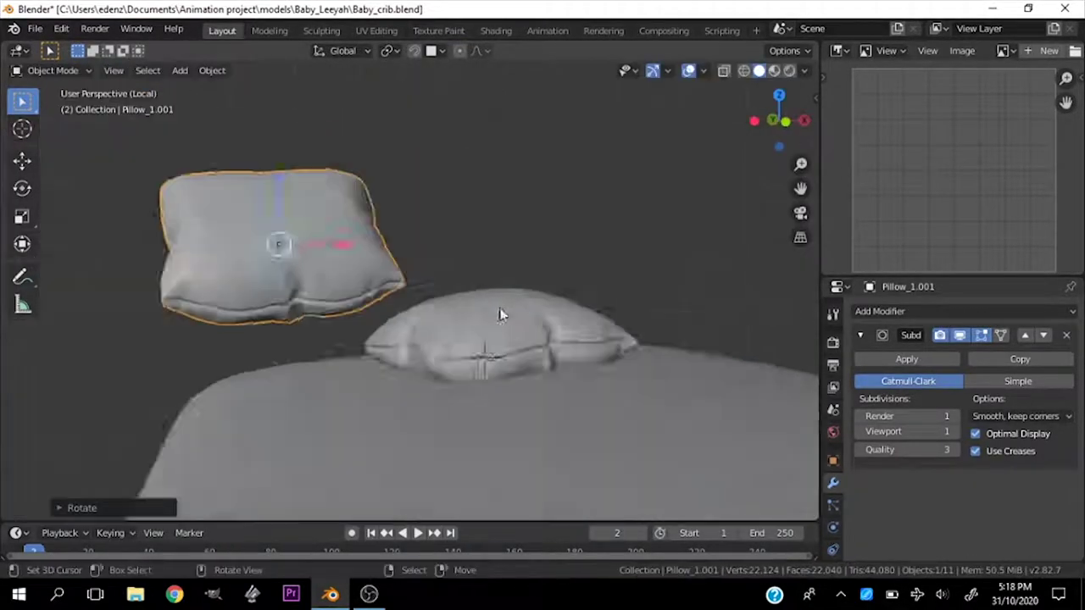
key("KP_7")
key("r")
left_click(530, 224)
middle_click_drag(531, 224, 492, 322)
Step: Tilt the duplicate pillow upright and move it into a new position
key("g")
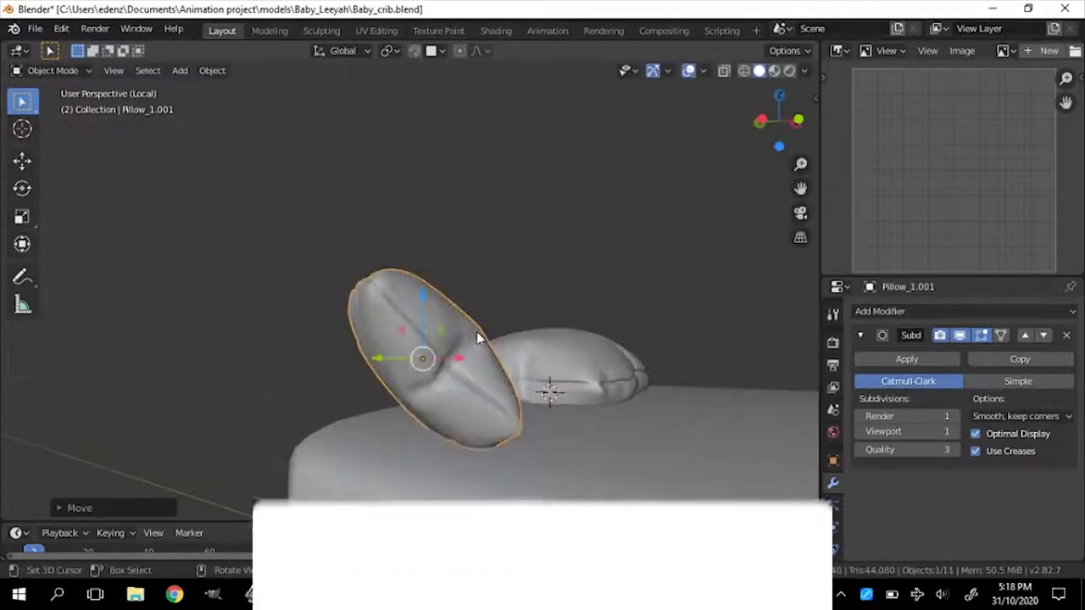
key("KP_3")
key("r")
left_click(592, 334)
mouse_move(592, 334)
middle_mouse_down()
mouse_move(610, 285)
mouse_move(594, 356)
middle_mouse_up()
key("g")
left_click(611, 285)
Step: Turn the duplicate around the Z axis and lean it against the headboard
scroll(593, 356, "up", 3)
key("r")
key("z")
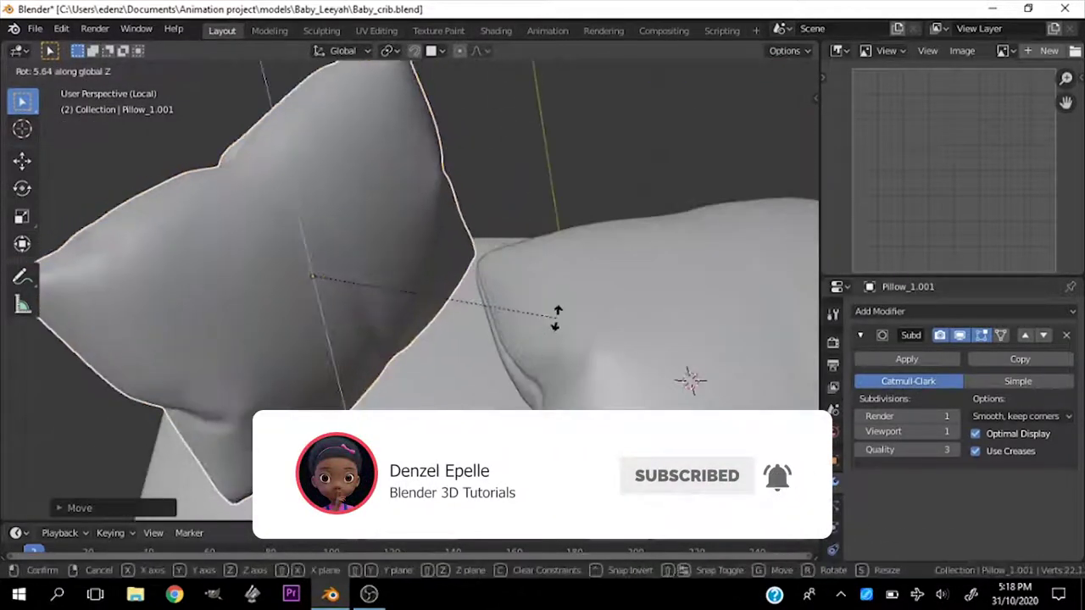
left_click(556, 316)
scroll(556, 317, "down", 3)
middle_click_drag(365, 246, 339, 340)
scroll(340, 339, "up", 3)
key("g")
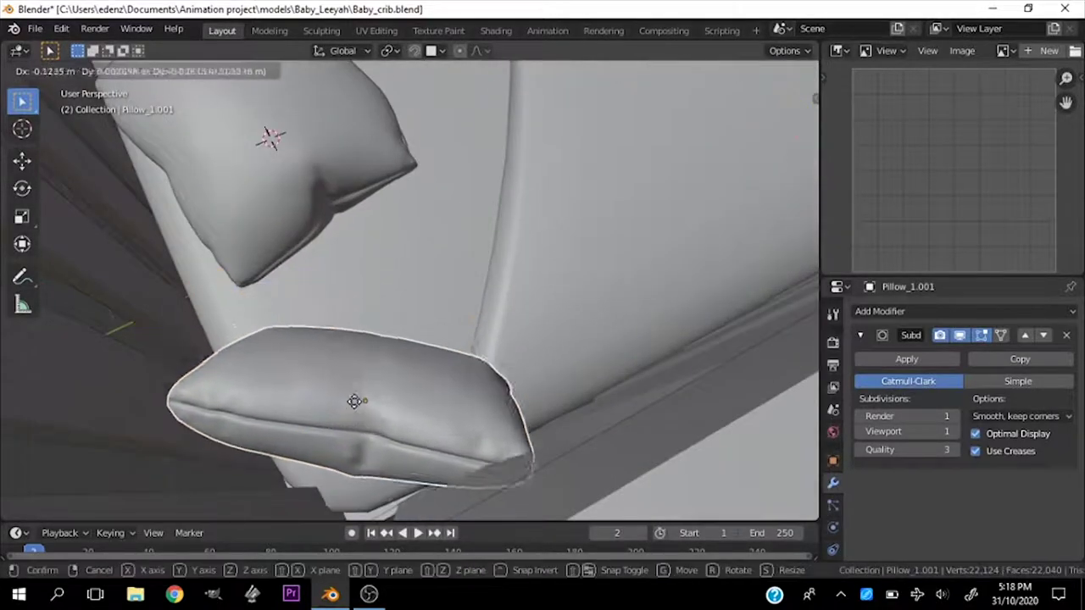
left_click(394, 390)
Step: Select the flat first pillow lying on the mattress
scroll(394, 390, "down", 5)
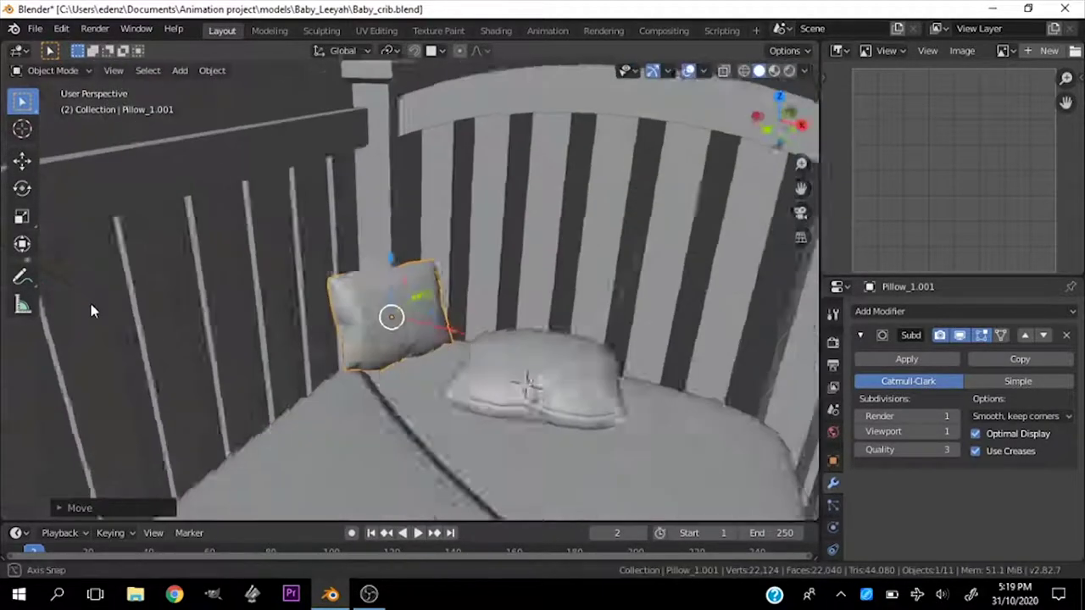
middle_click_drag(394, 390, 595, 308)
scroll(595, 307, "up", 5)
left_click(411, 150)
scroll(393, 245, "down", 5)
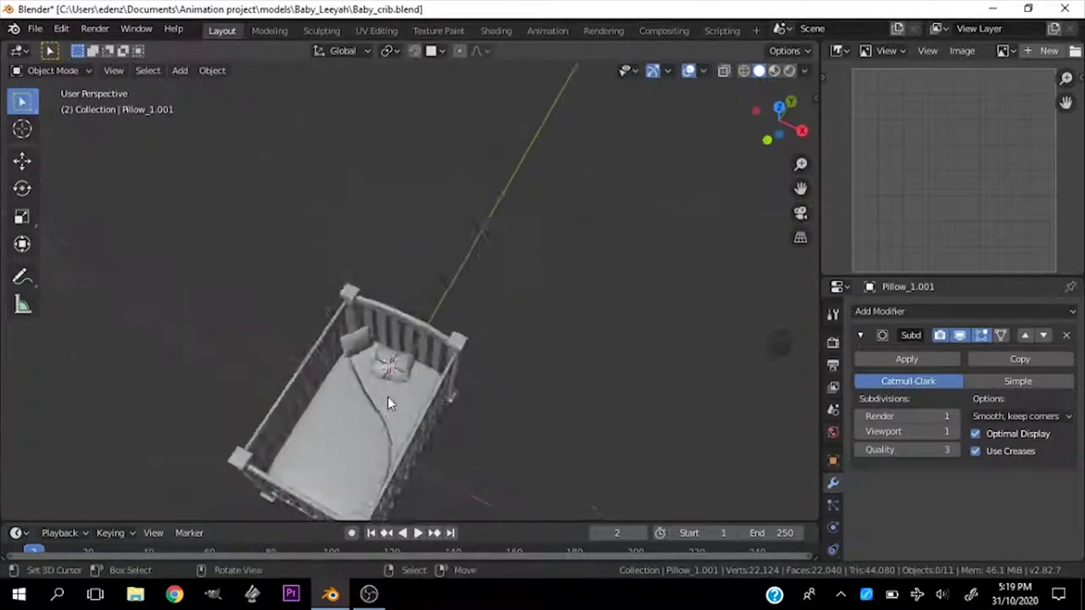
scroll(388, 396, "up", 5)
left_click(399, 303)
Step: Move and rotate the first pillow toward the mattress corner, then save Baby_crib.blend
key("KP_7")
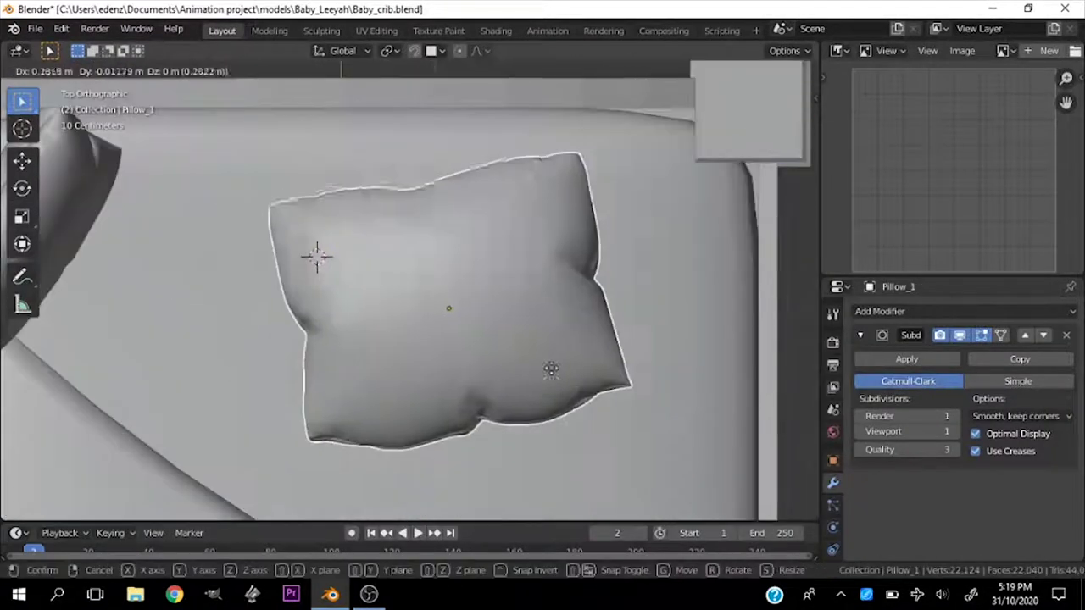
key("g")
left_click(777, 298)
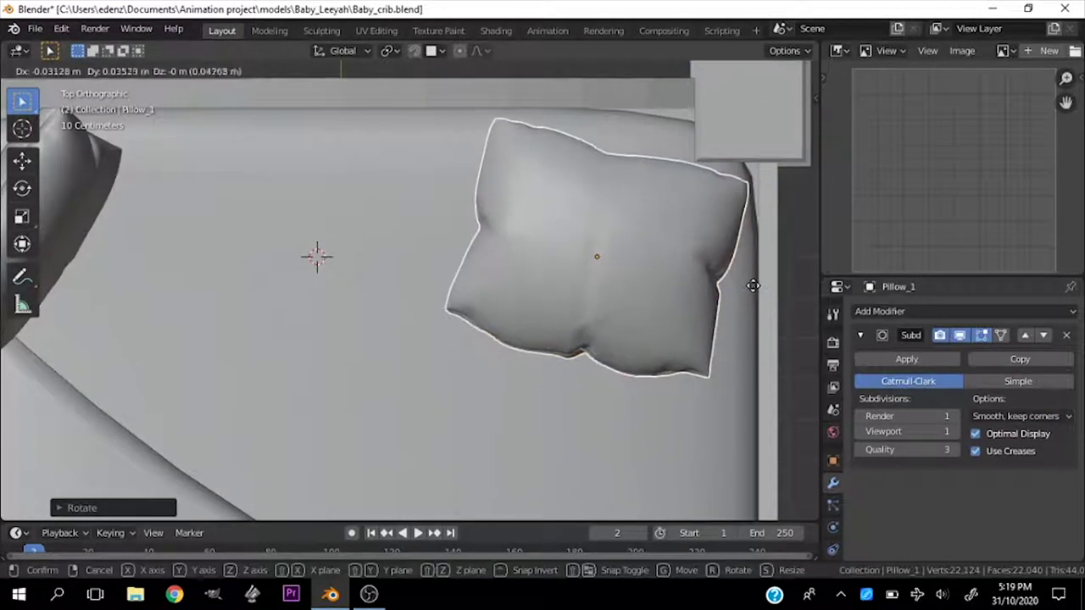
left_click(753, 286)
scroll(525, 339, "down", 3)
middle_click_drag(525, 339, 543, 292)
scroll(525, 350, "up", 3)
key("ctrl+s")
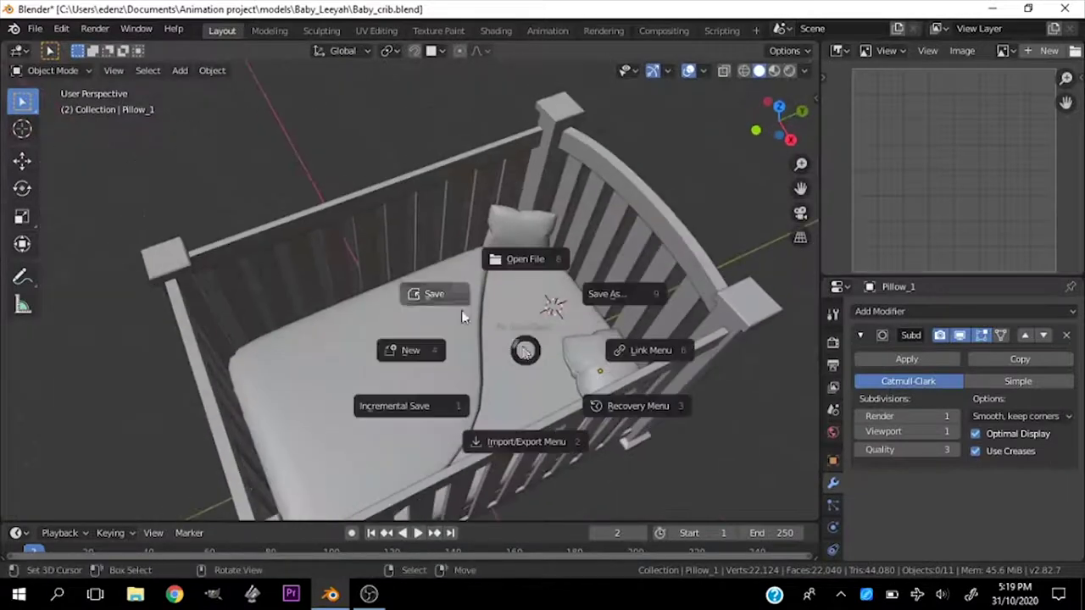
middle_click_drag(491, 378, 501, 168, "alt")
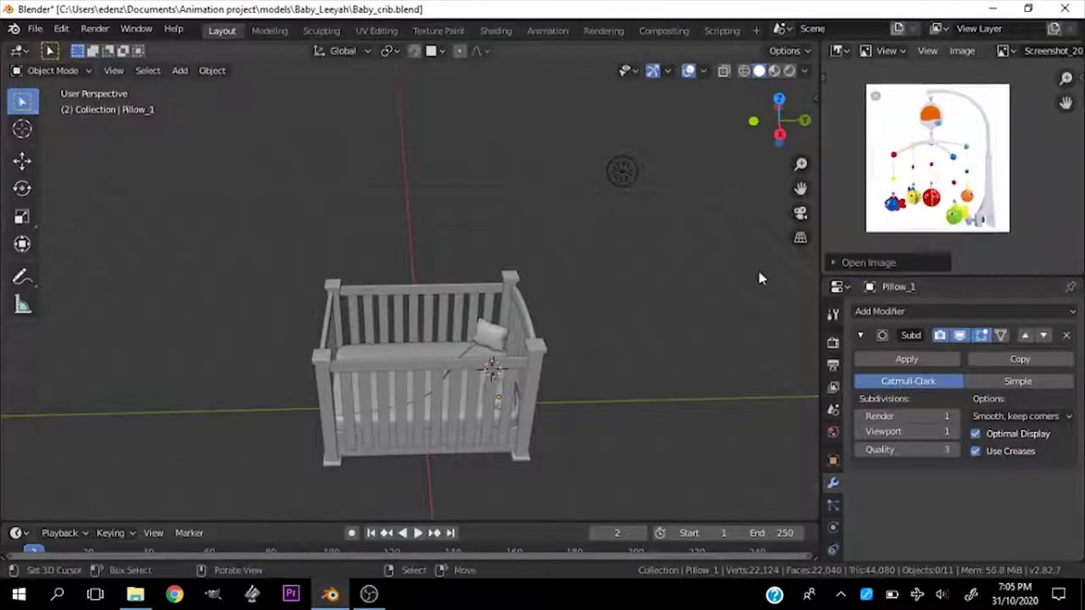
Step: Add a plane, a circle mesh and a cube in the front view
key("KP_1")
key("shift+a")
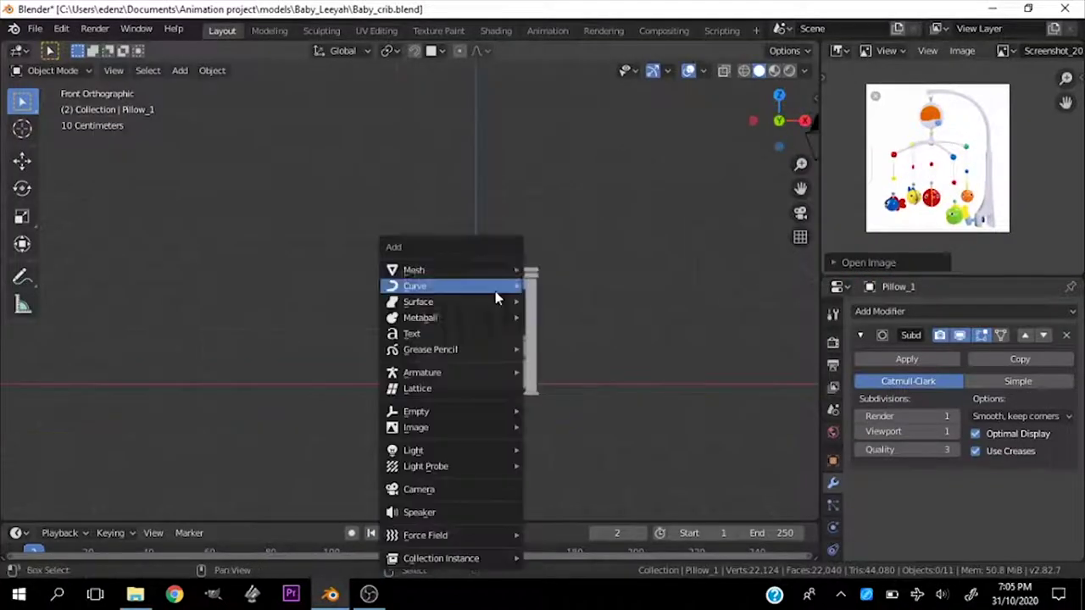
left_click(553, 271)
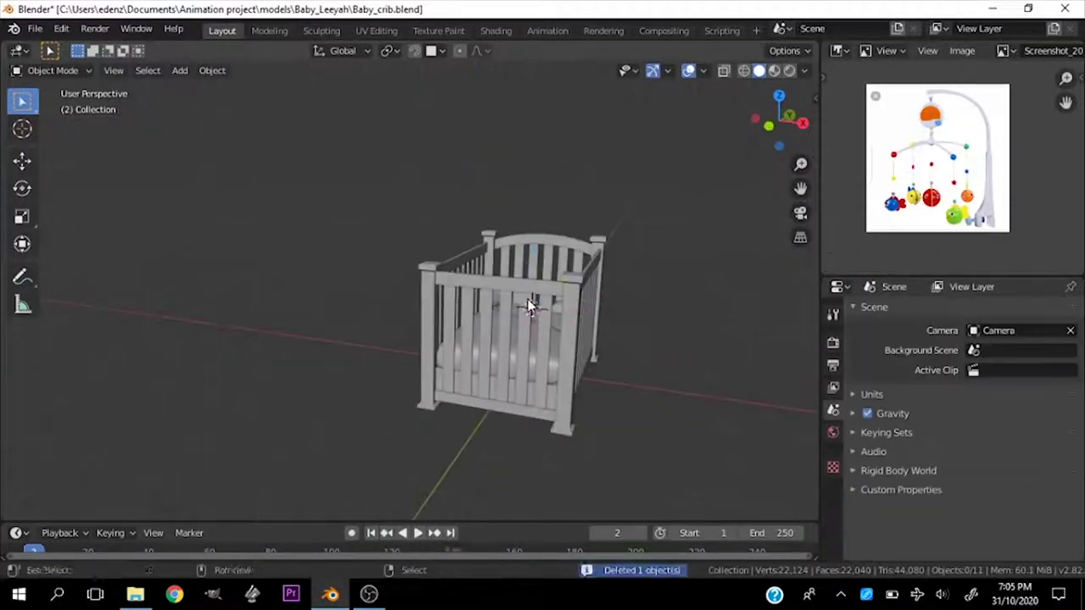
key("shift+a")
left_click(595, 296)
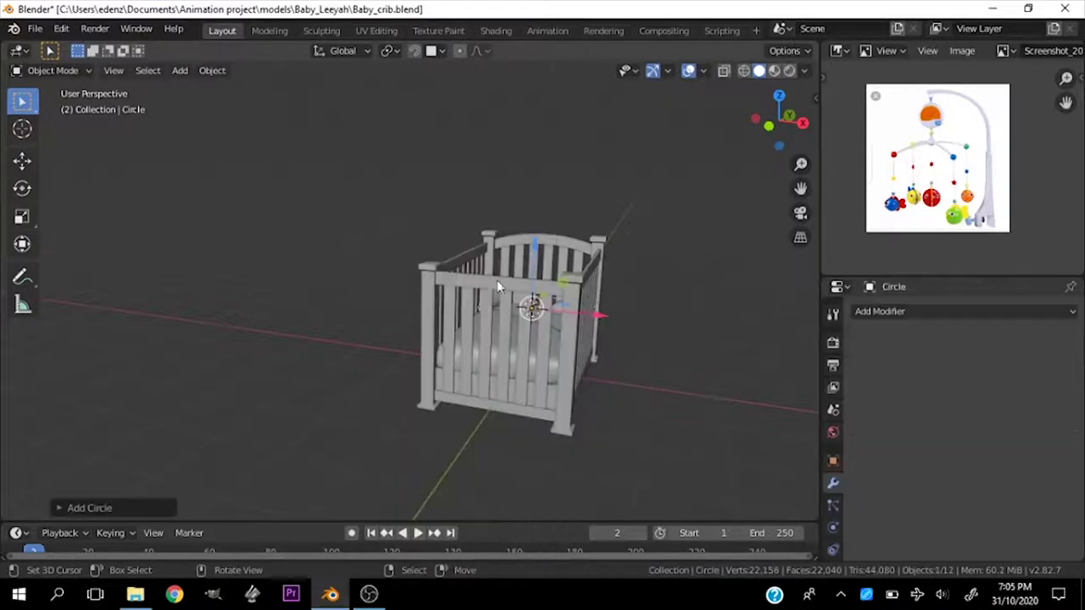
key("shift+a")
left_click(593, 289)
Step: Scale the isolated cube along Y and X into a thin upright bar
key("KP_3")
key("KP_Divide")
key("s")
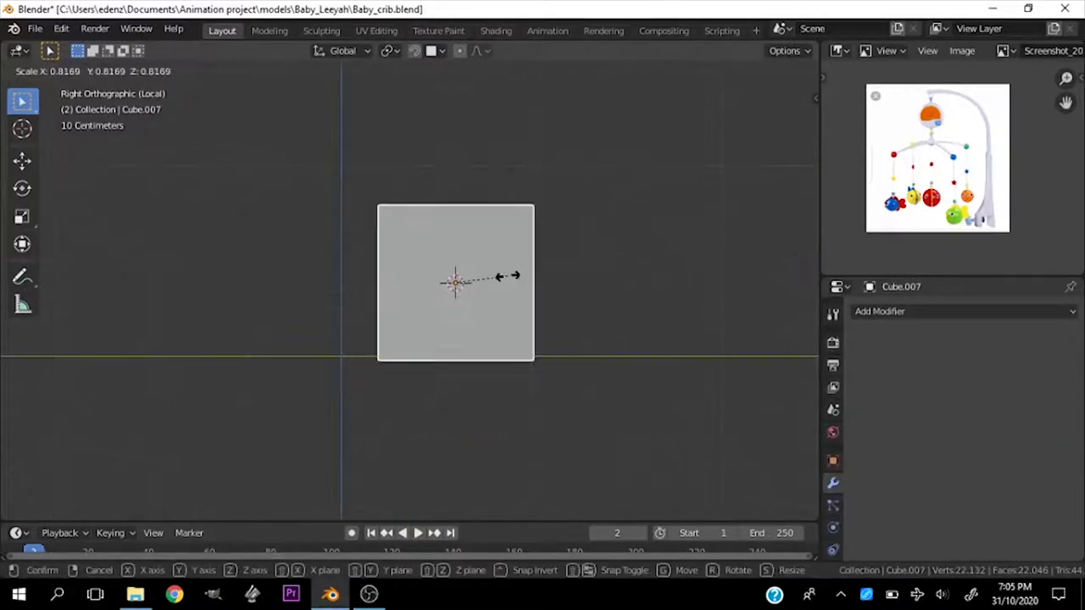
key("y")
left_click(488, 282)
key("KP_1")
key("s")
key("x")
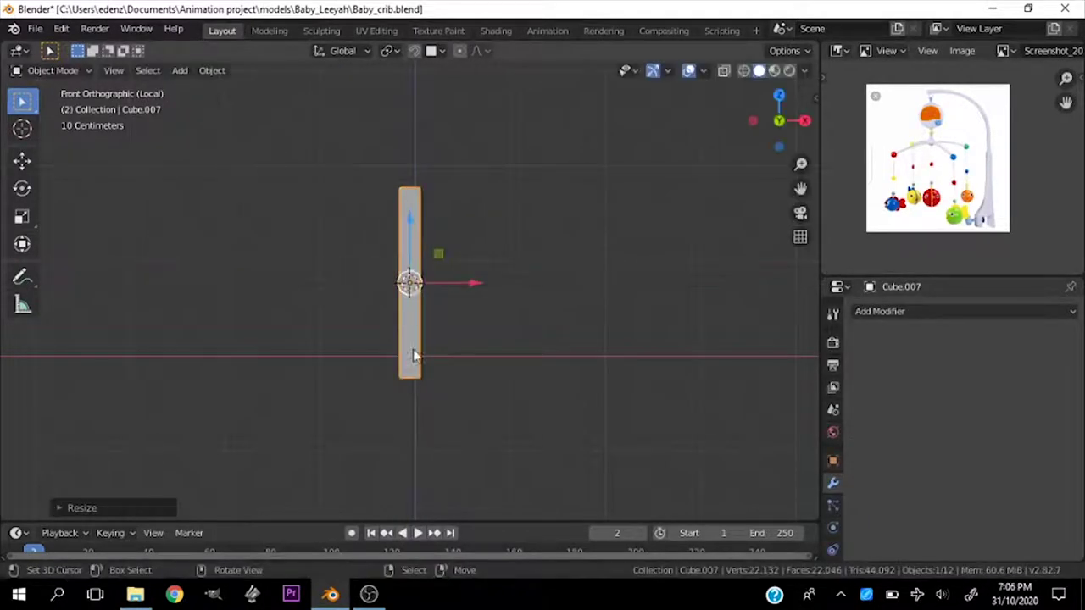
key("KP_Divide")
Step: Select the crib's side rail and then its top rail for mesh editing
left_click(569, 357)
key("Tab")
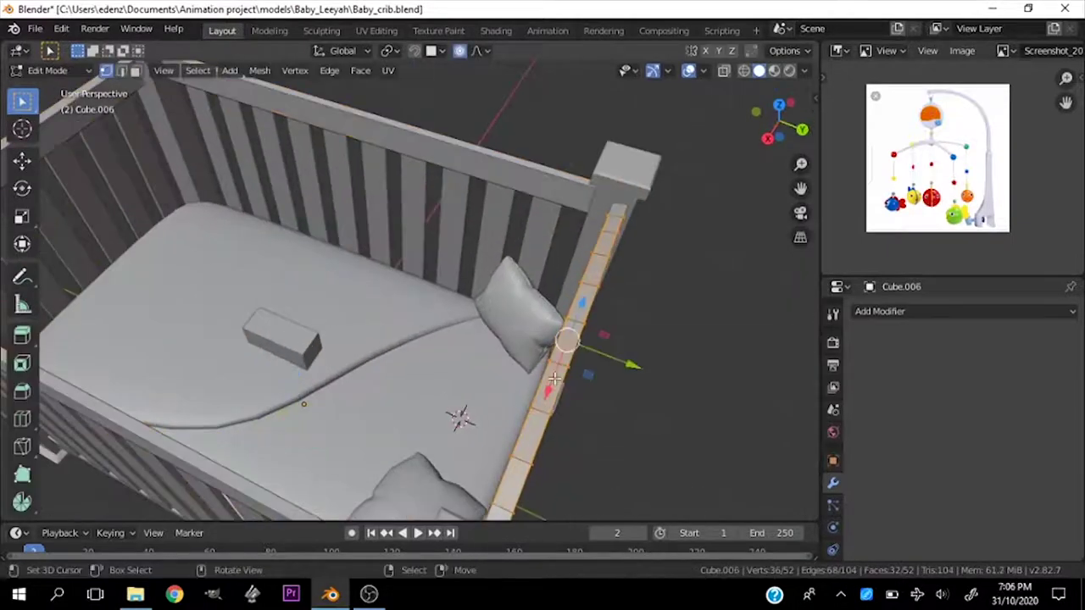
key("shift+s")
left_click(565, 446)
key("Tab")
Step: Grow the rail's vertex selection and separate it into its own object
key("shift+a")
key("Escape")
key("Tab")
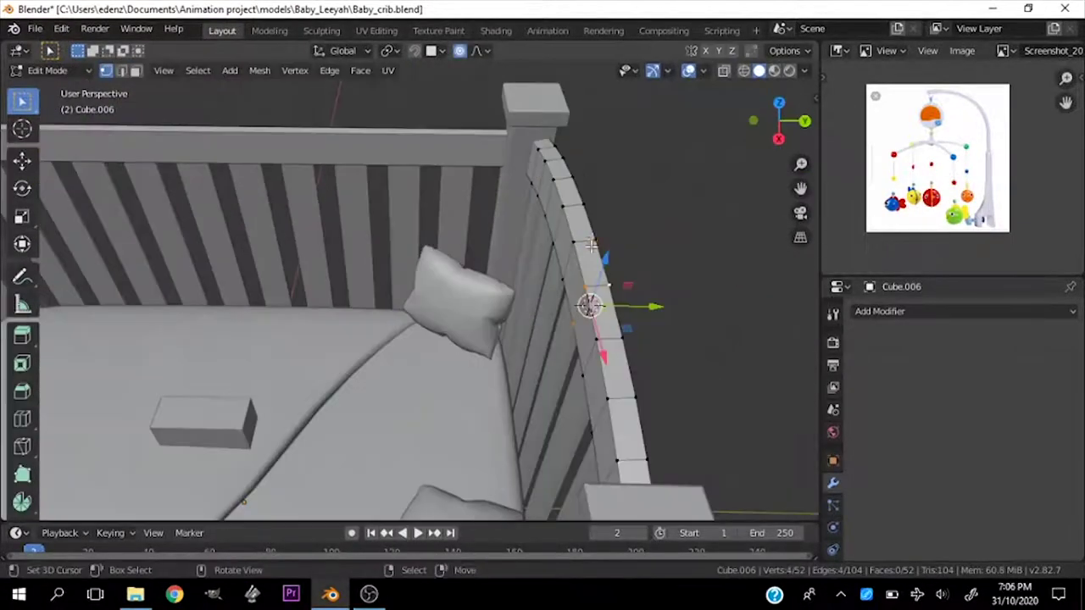
key("ctrl+KP_Add")
key("KP_7")
left_click(543, 199)
key("Tab")
scroll(543, 199, "down", 5)
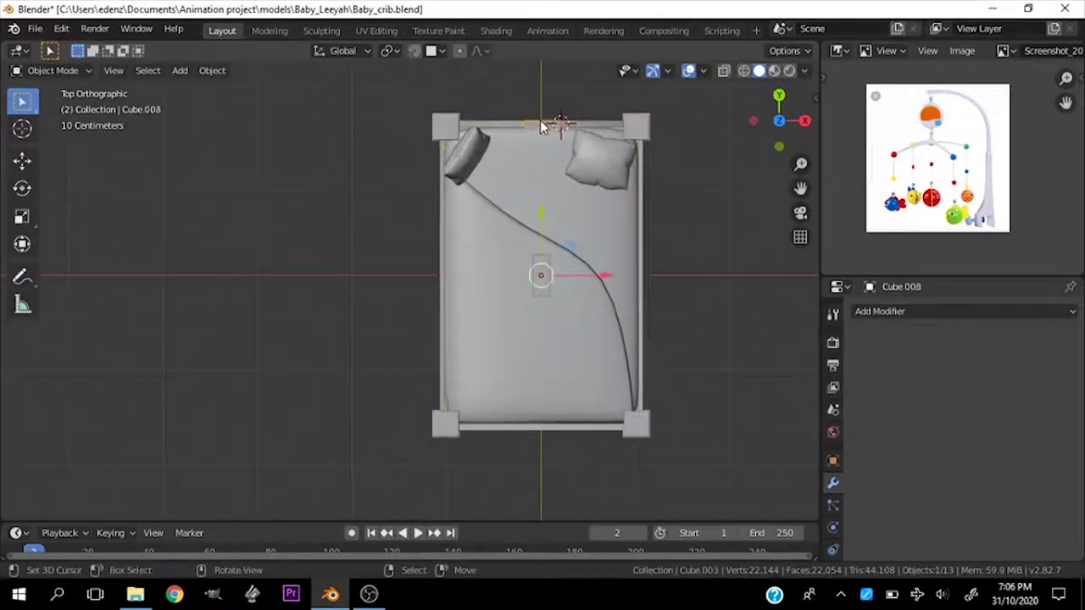
Step: Isolate the separated rail piece and resize it along one axis
left_click(542, 126, "shift")
key("KP_Divide")
left_click(323, 350)
scroll(323, 350, "up", 4)
mouse_move(318, 386)
middle_mouse_down()
mouse_move(330, 336)
mouse_move(420, 256)
middle_mouse_up()
key("KP_1")
key("s")
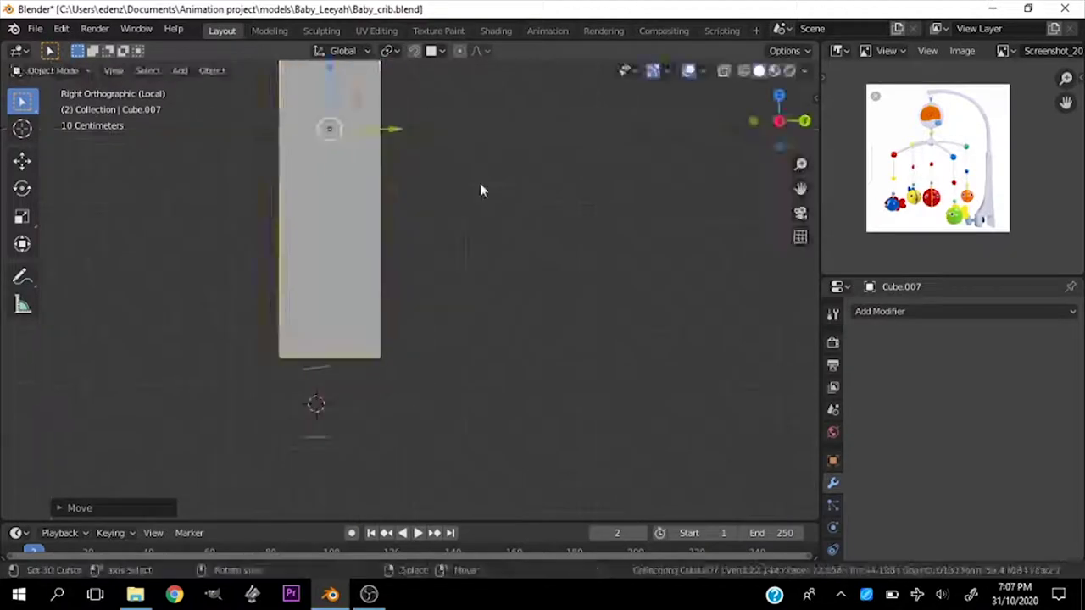
left_click(419, 220)
middle_click_drag(420, 220, 322, 279)
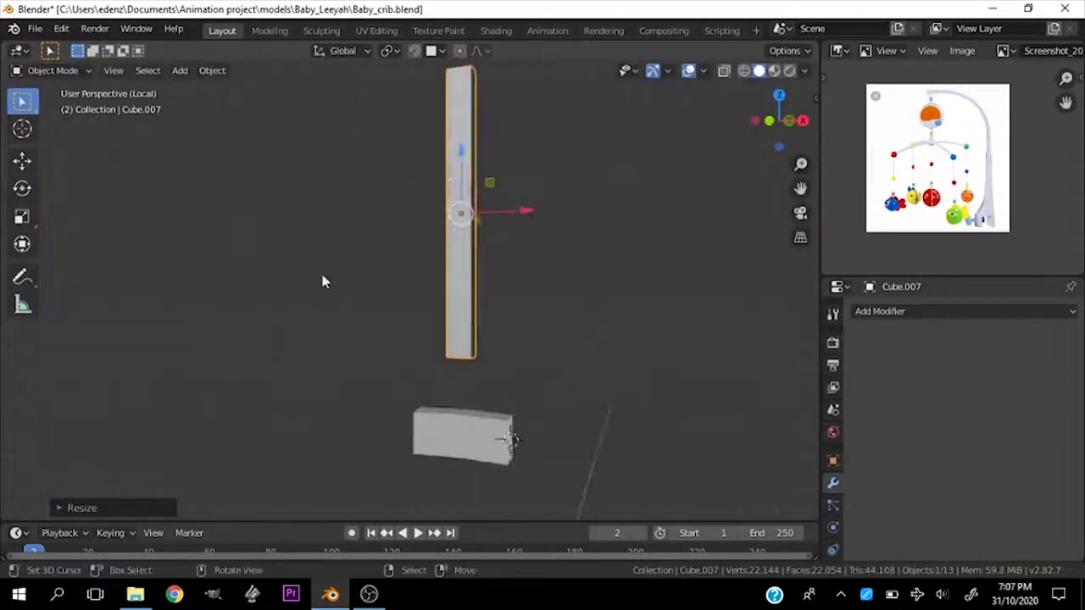
Step: Select the piece's bottom face and extrude it downward
key("s")
key("x")
left_click(492, 243)
key("Tab")
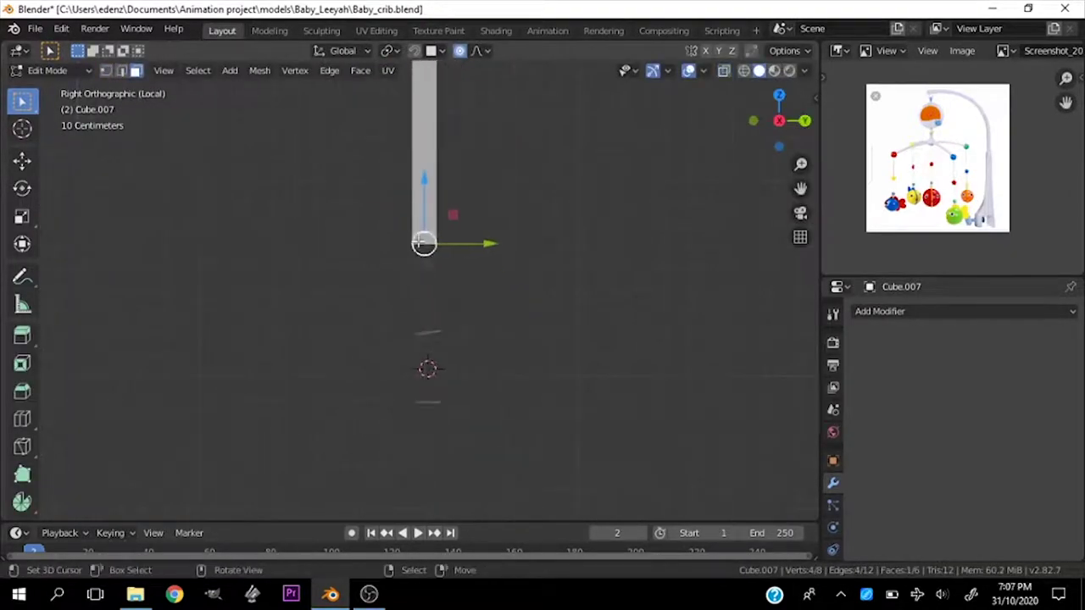
left_click(666, 71)
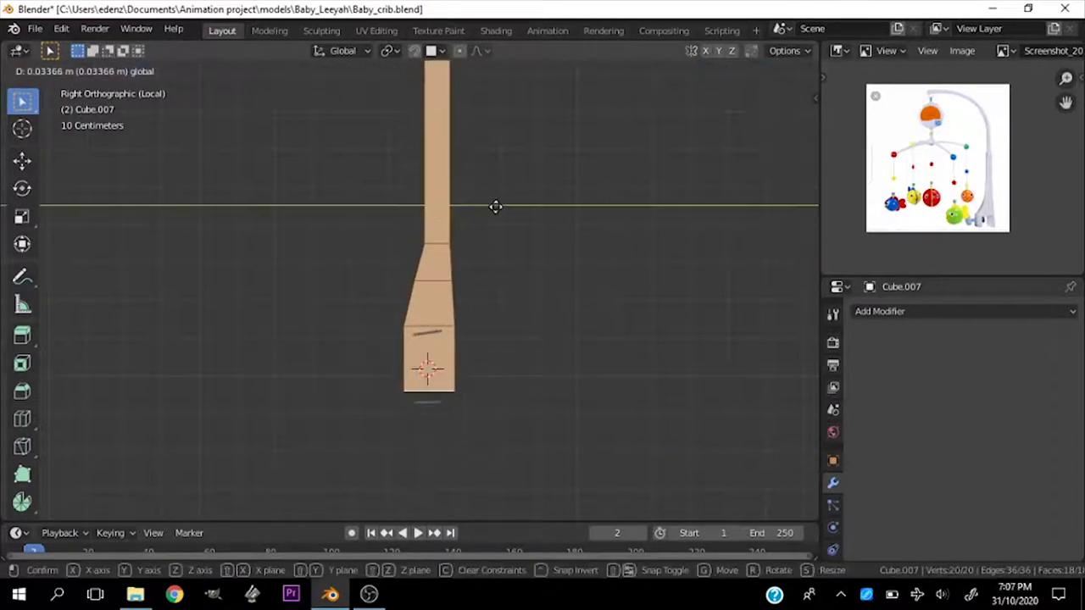
middle_click_drag(486, 220, 525, 373)
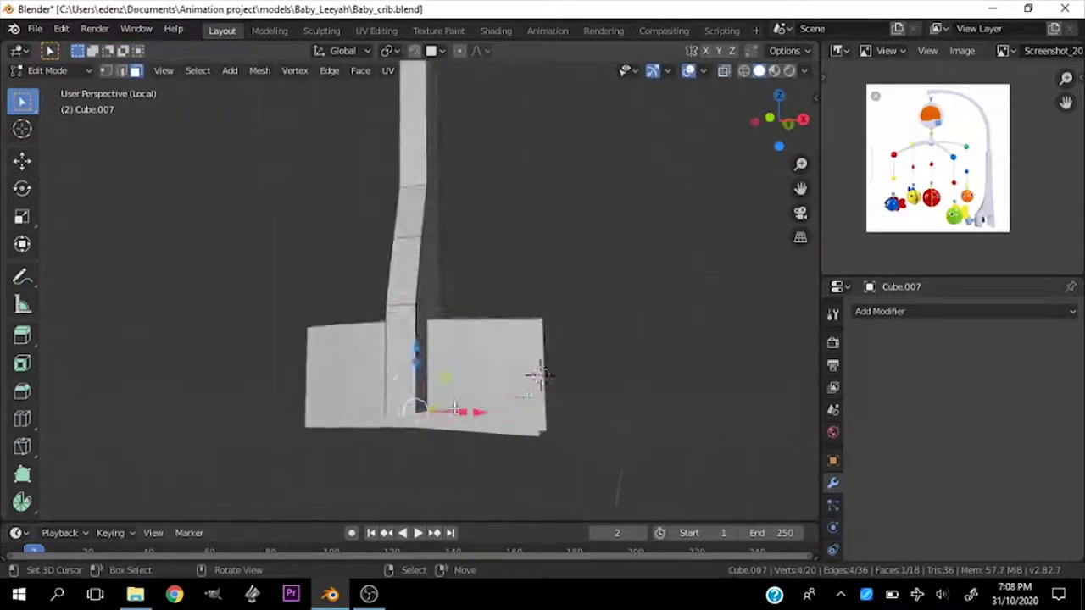
key("e")
key("Escape")
key("KP_3")
key("g")
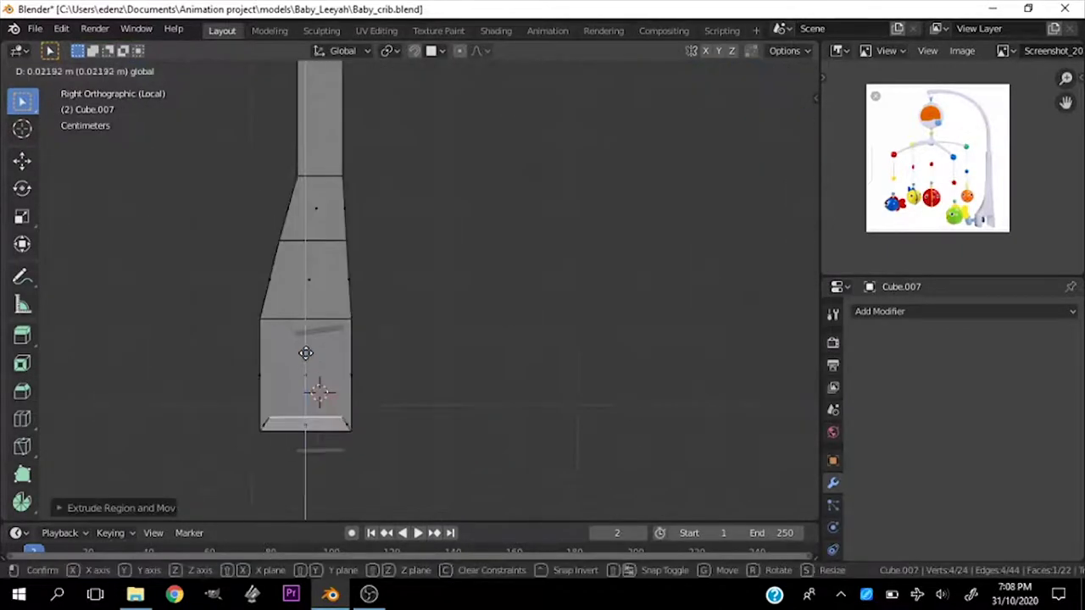
Step: Undo the stray extrusion, re-extrude, and scale the new faces into a hollow clamp frame
middle_click_drag(334, 298, 275, 380)
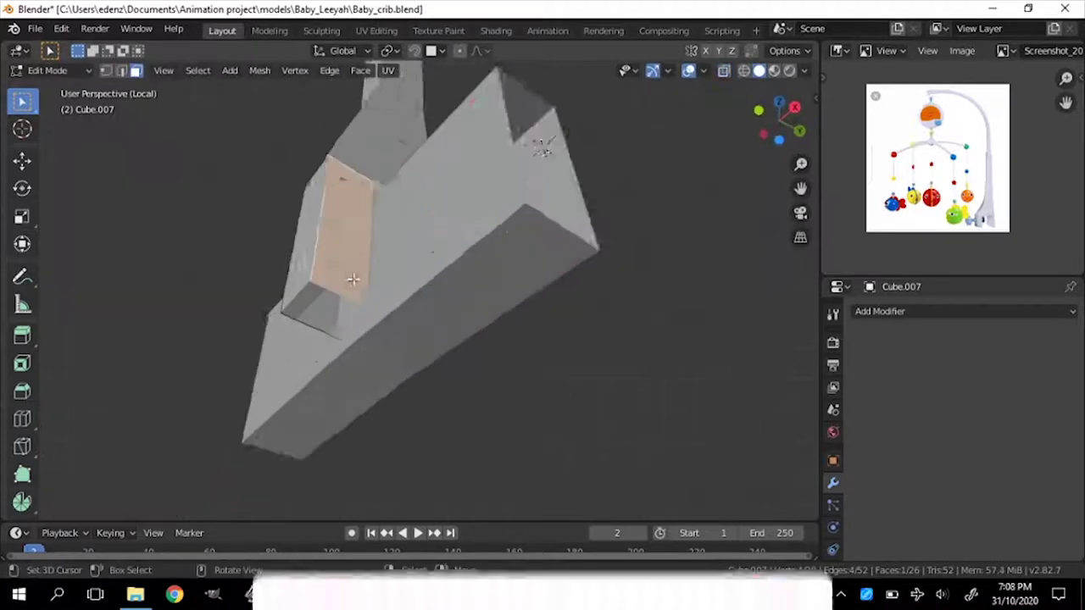
key("ctrl+z")
key("ctrl+z")
key("KP_3")
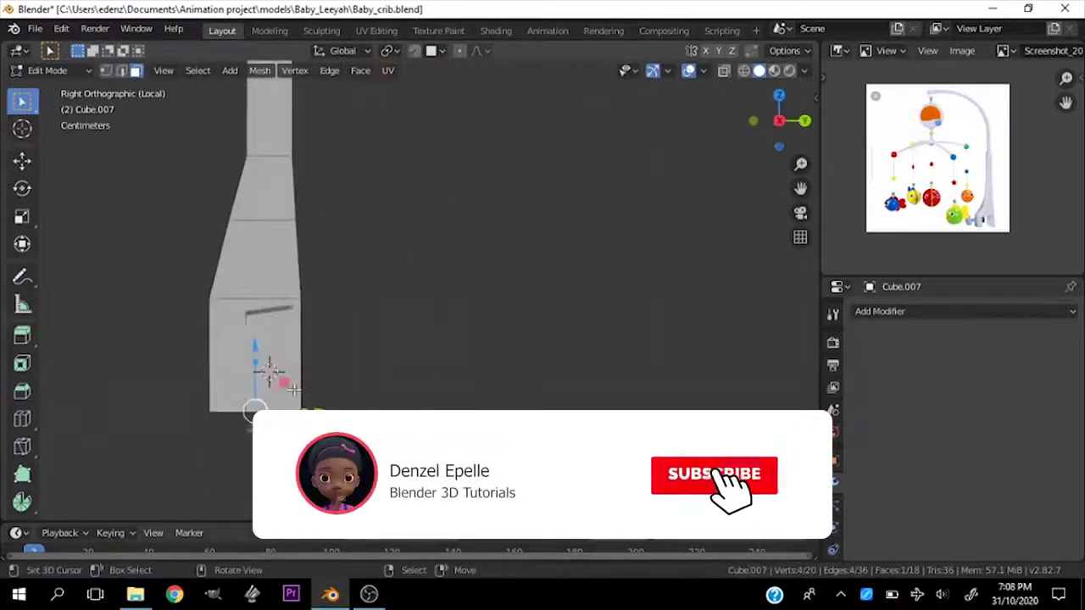
left_click(321, 357)
mouse_move(321, 357)
middle_mouse_down()
mouse_move(398, 381)
mouse_move(570, 330)
mouse_move(426, 422)
middle_mouse_up()
key("s")
key("shift+x")
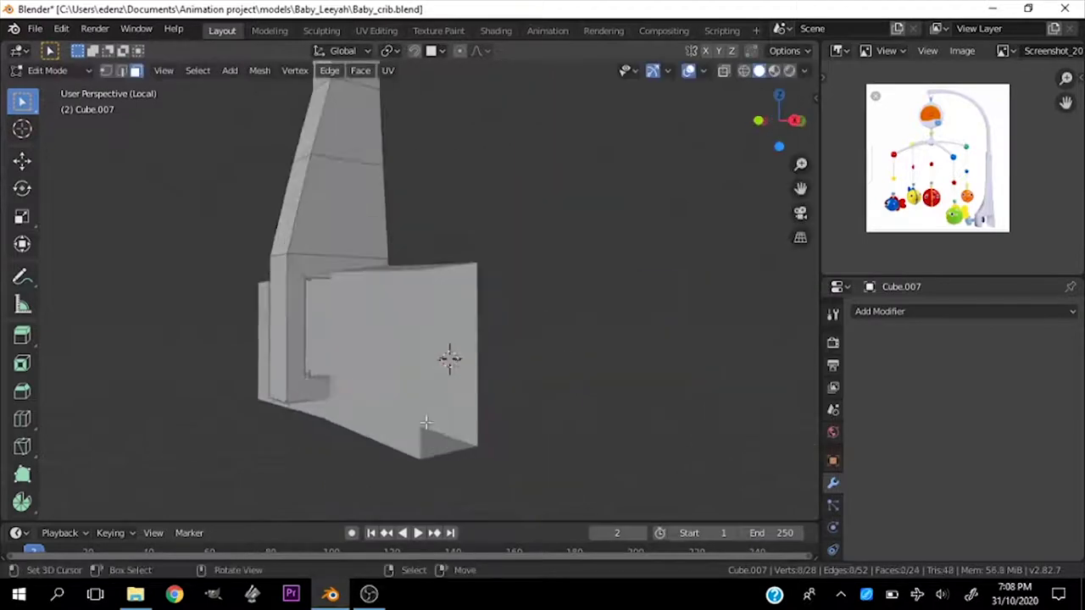
mouse_move(315, 375)
middle_mouse_down()
mouse_move(218, 395)
mouse_move(291, 334)
mouse_move(255, 310)
middle_mouse_up()
Step: Bridge the clamp opening's edge loops and pull a vertex down to reshape it
key("2")
left_click(328, 338, "alt")
scroll(171, 339, "up", 3)
scroll(169, 340, "down", 3)
key("ctrl+e")
left_click(223, 150)
scroll(209, 97, "up", 3)
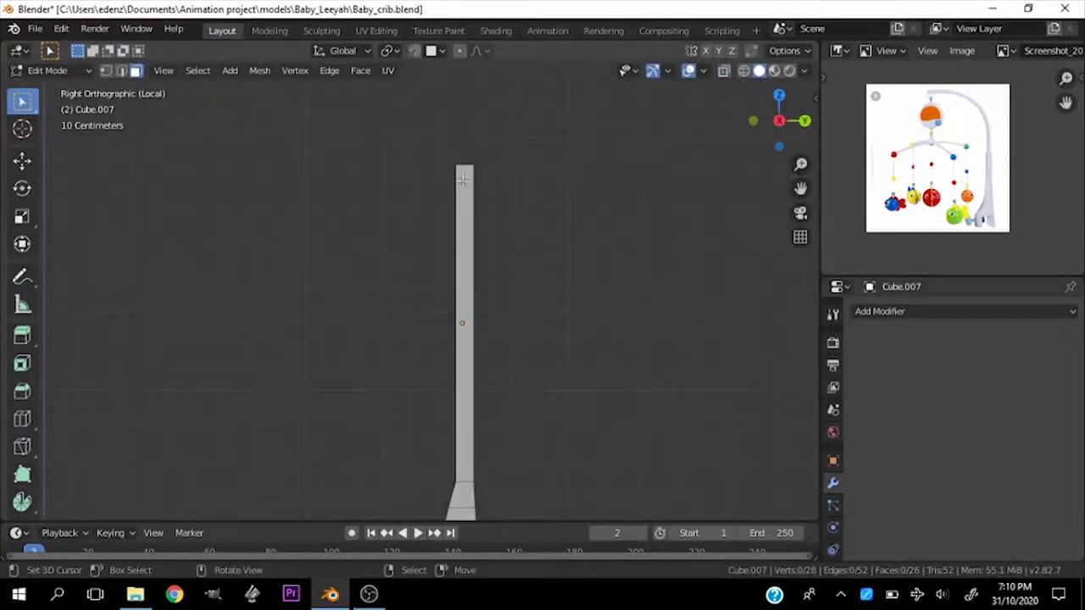
left_click_drag(459, 102, 479, 273)
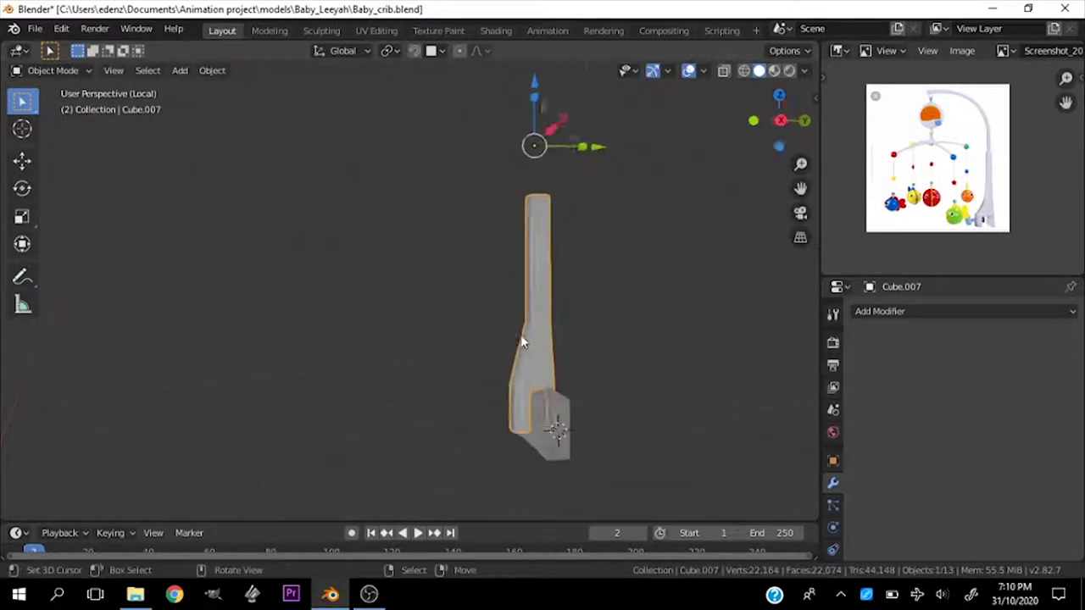
Step: Add a cylinder with an edited vertex count and place it atop the post
key("Tab")
key("shift+a")
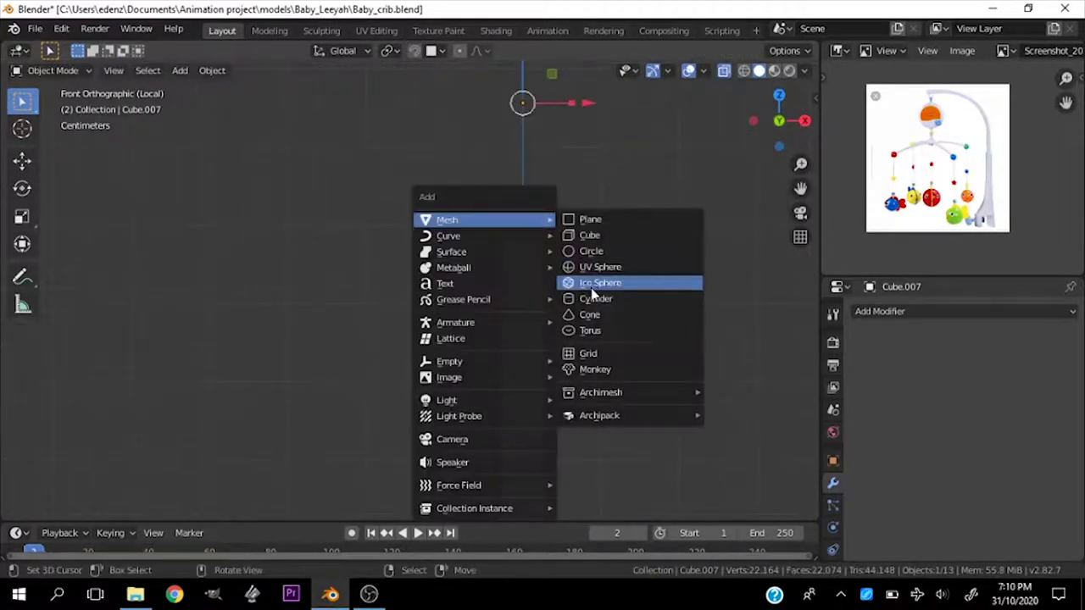
left_click(530, 297)
double_click(195, 317)
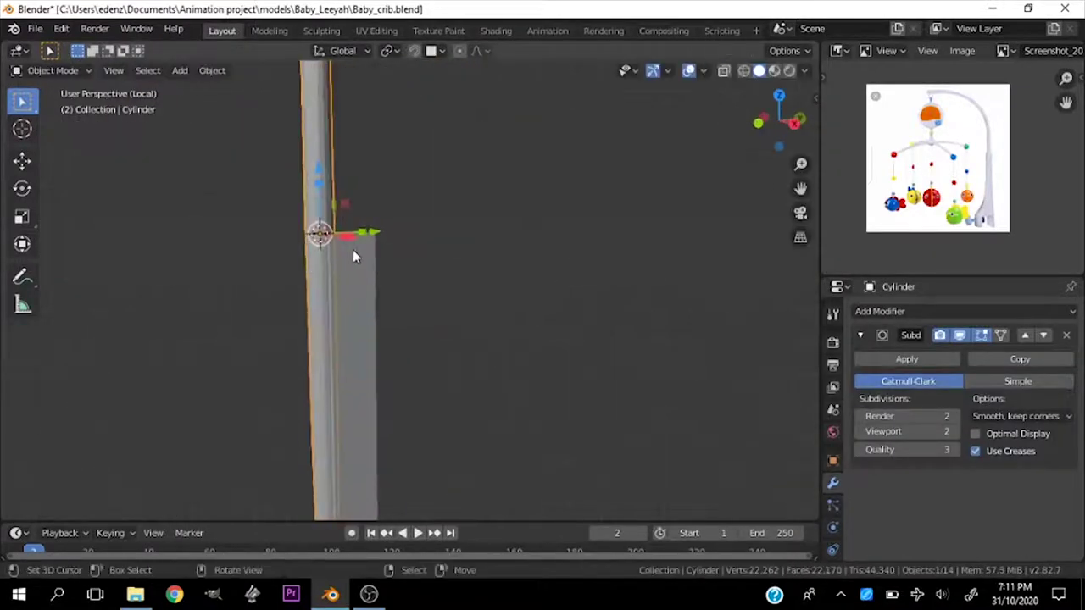
left_click(496, 295)
scroll(523, 419, "down", 5)
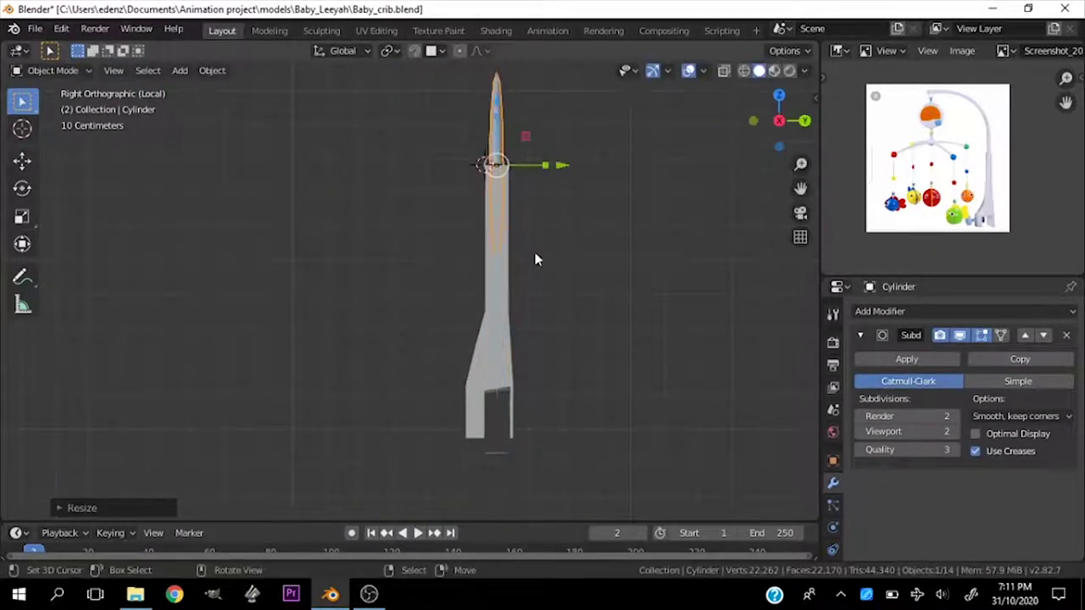
Step: Extrude the cylinder's top upward and bend it sideways into a curved arm
key("Tab")
key("e")
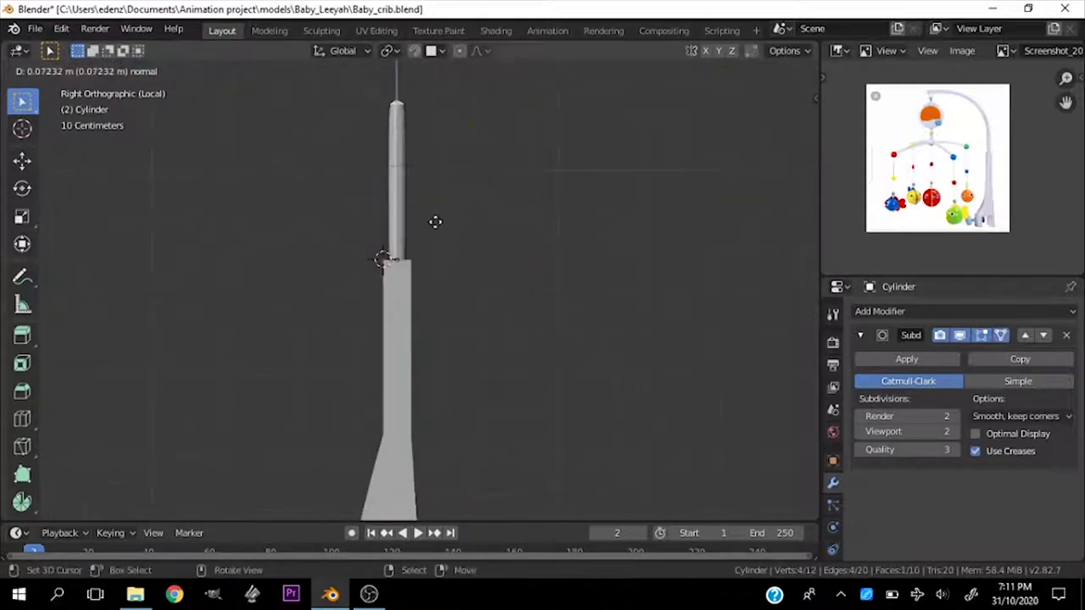
left_click(483, 185)
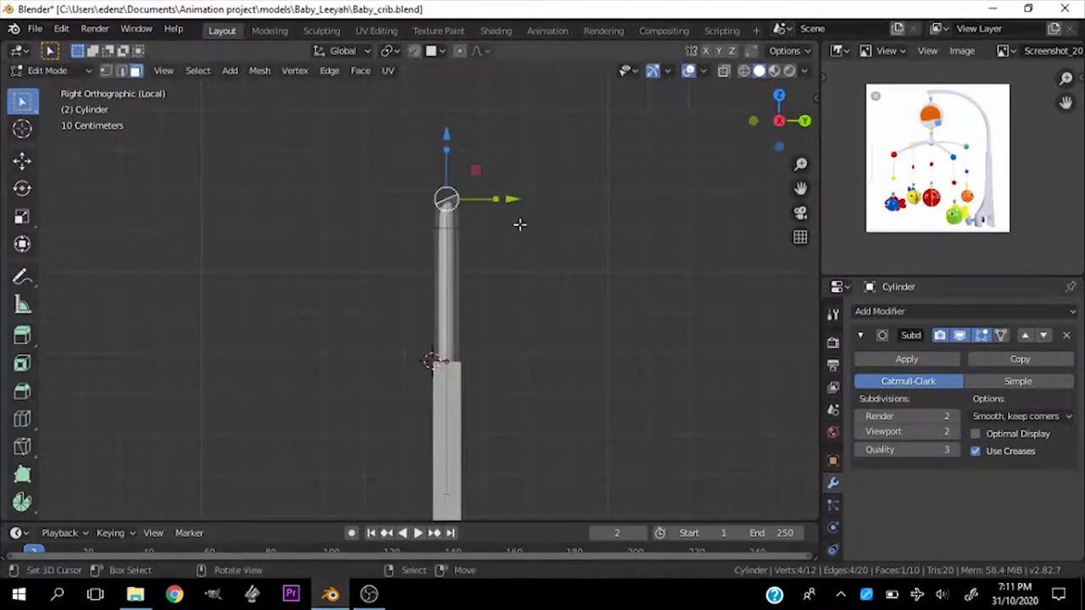
key("g")
left_click(392, 217)
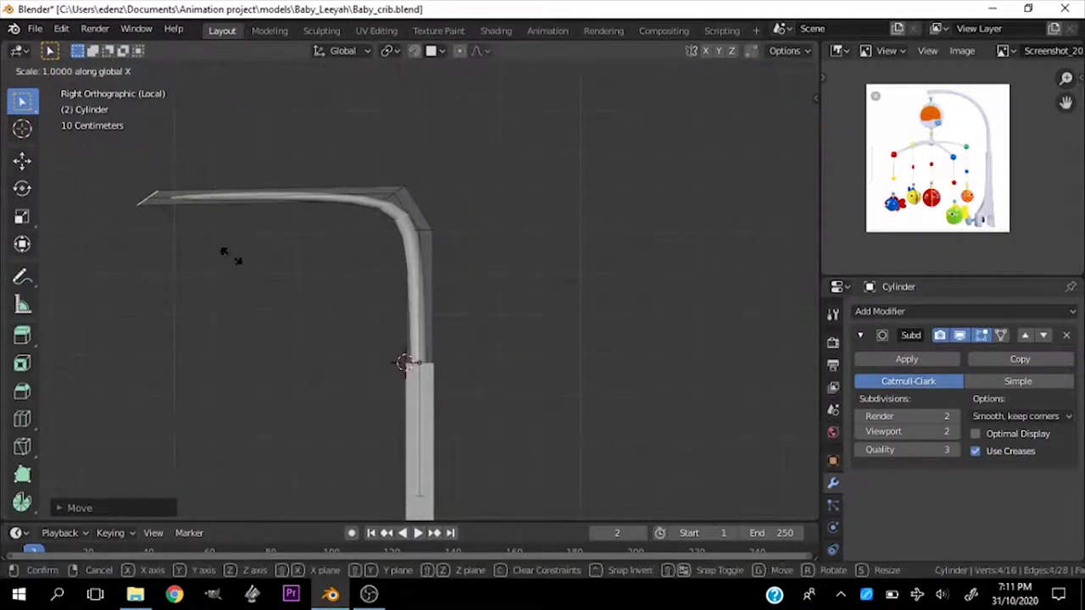
type("0")
left_click(230, 258)
scroll(258, 166, "up", 1)
left_click(254, 158)
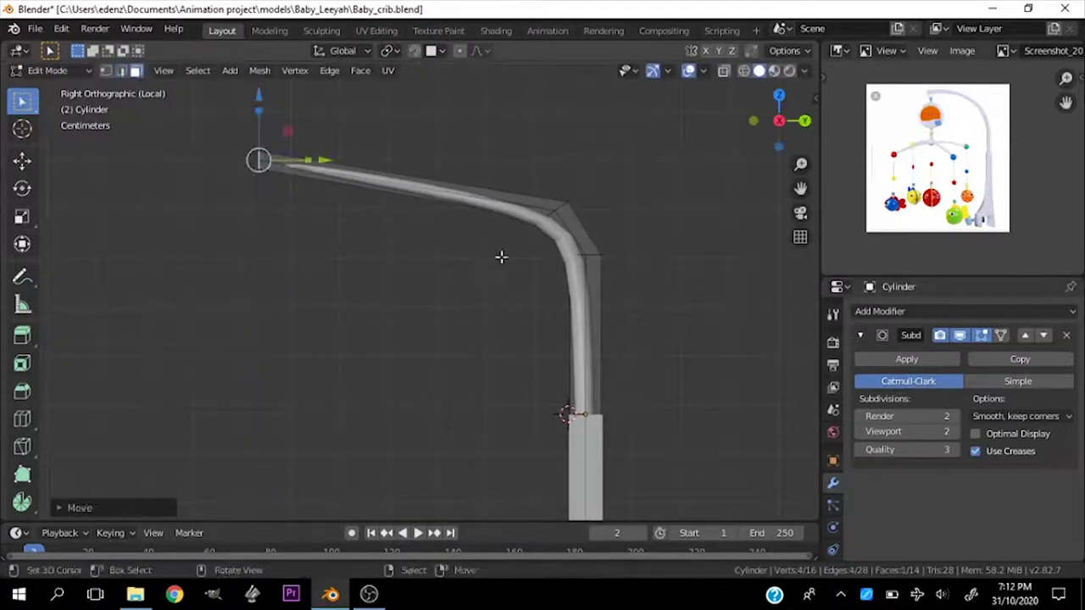
left_click(561, 206)
key("g")
left_click(615, 153)
Step: Loop-cut the arm, apply its transforms, and raise the end vertex
key("ctrl+r")
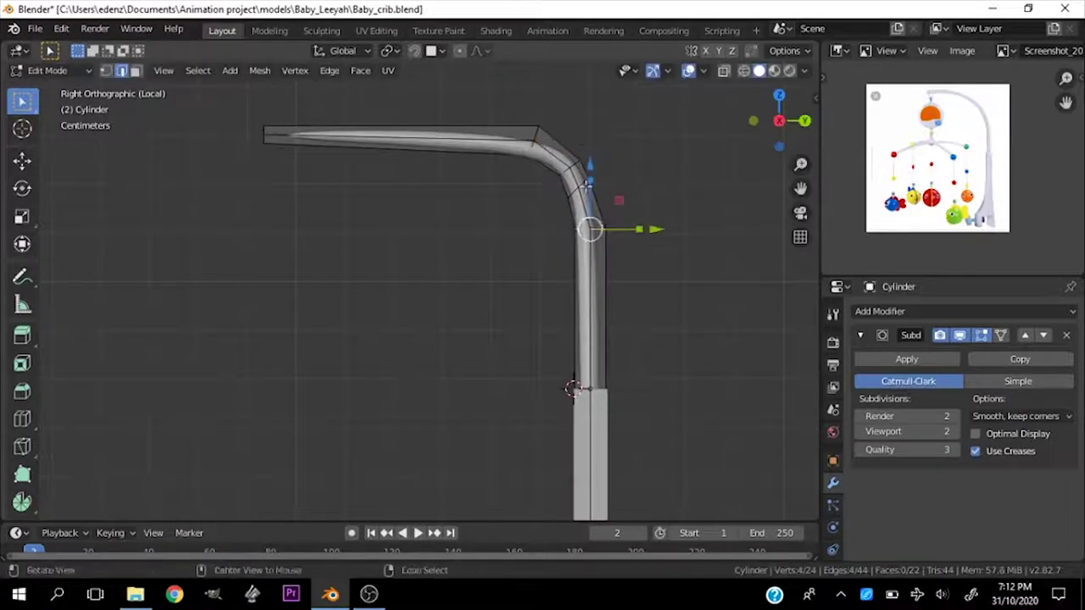
key("Tab")
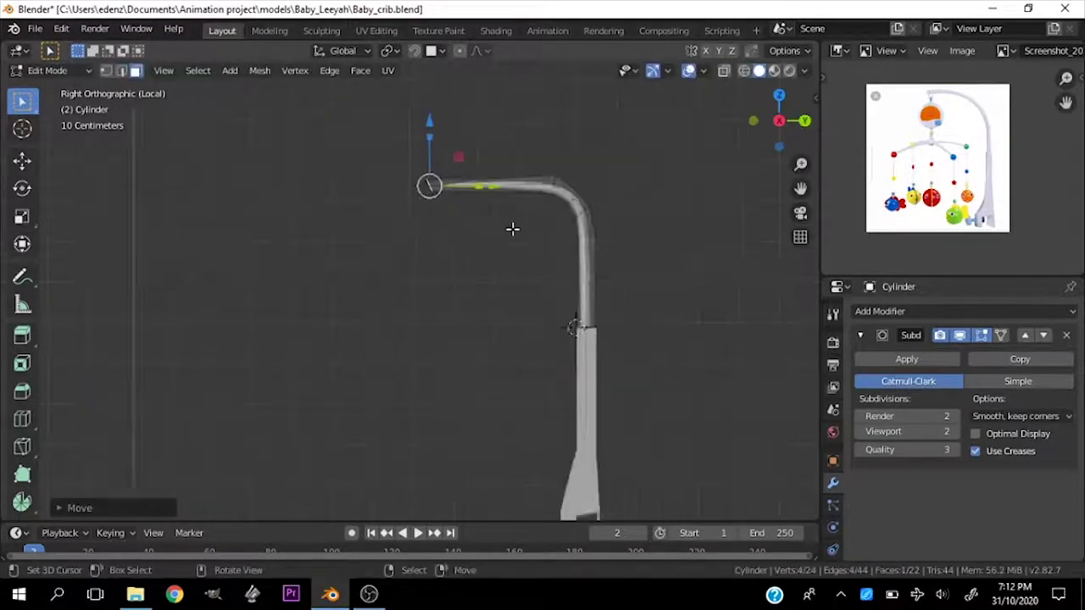
key("Tab")
middle_click_drag(450, 186, 485, 278)
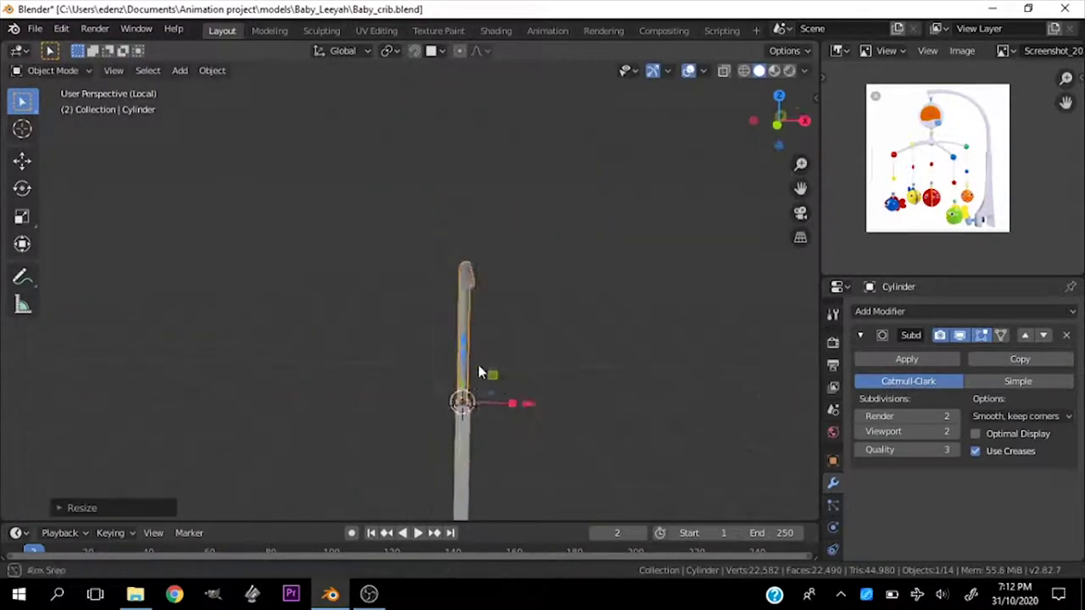
left_click(479, 346)
key("KP_5")
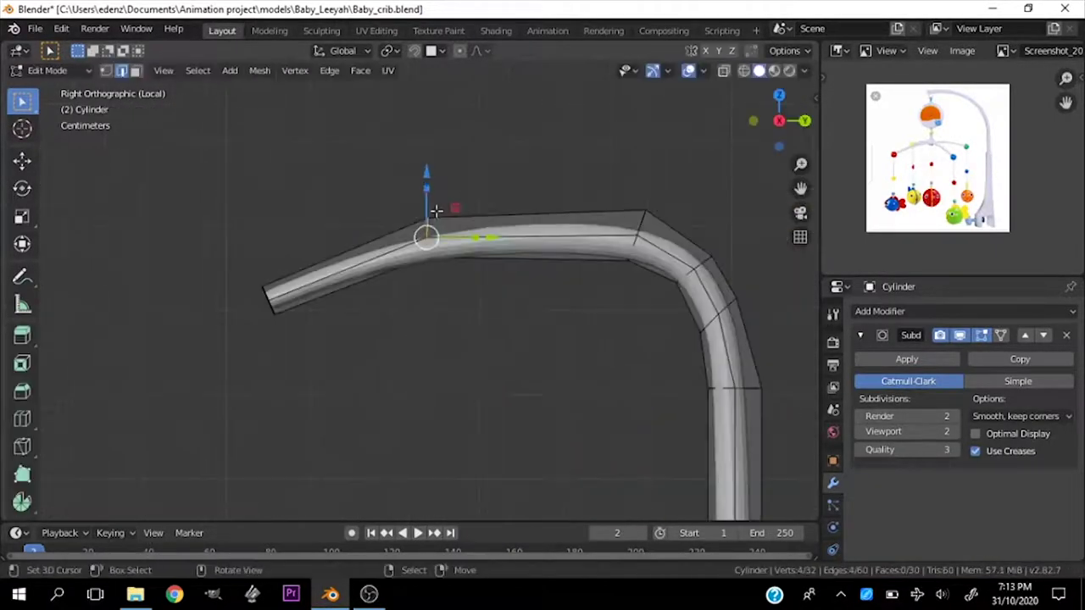
left_click_drag(436, 211, 425, 136)
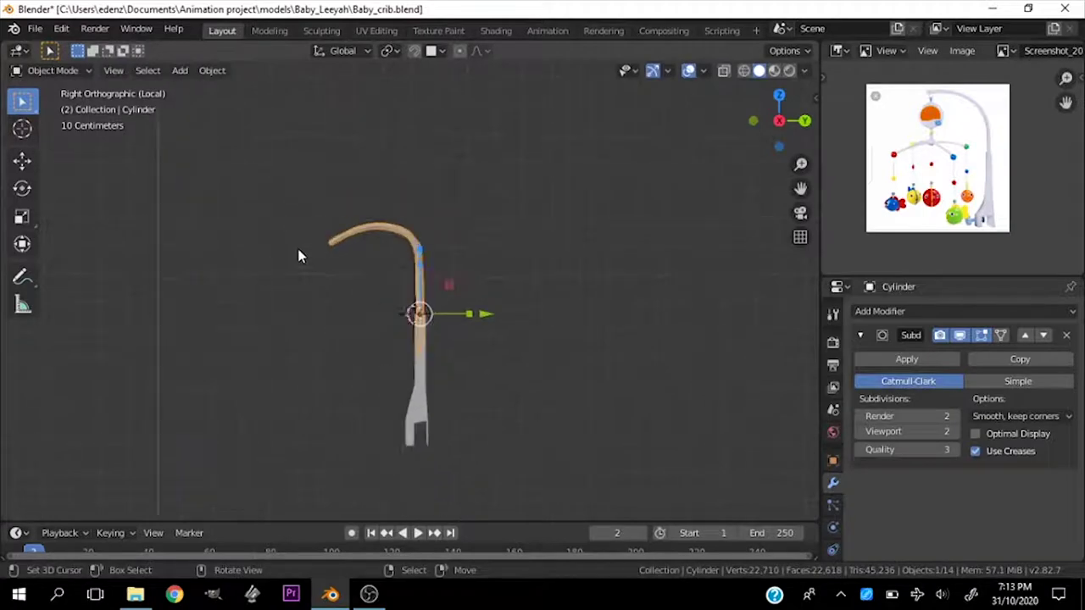
Step: Add a cube, scale it down and place it beside the arm in top view
key("shift+a")
left_click(381, 273)
key("s")
key("g")
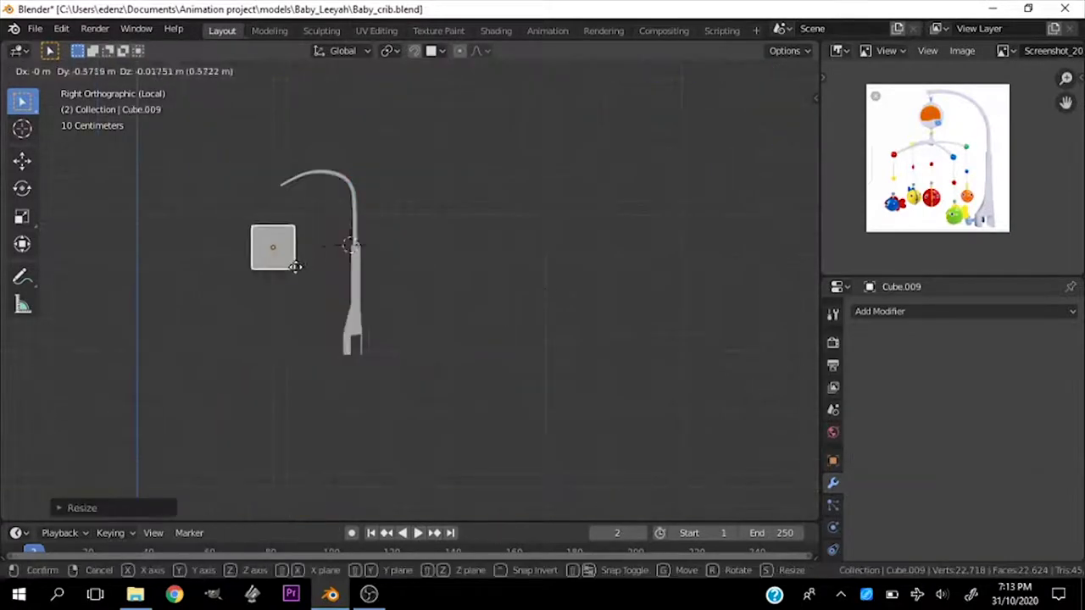
key("KP_7")
left_click(426, 403)
scroll(425, 403, "up", 4)
scroll(499, 388, "down", 3)
scroll(445, 381, "down", 3)
Step: Reset the cube to the origin and stretch it into a flat crossbar strip
key("alt+g")
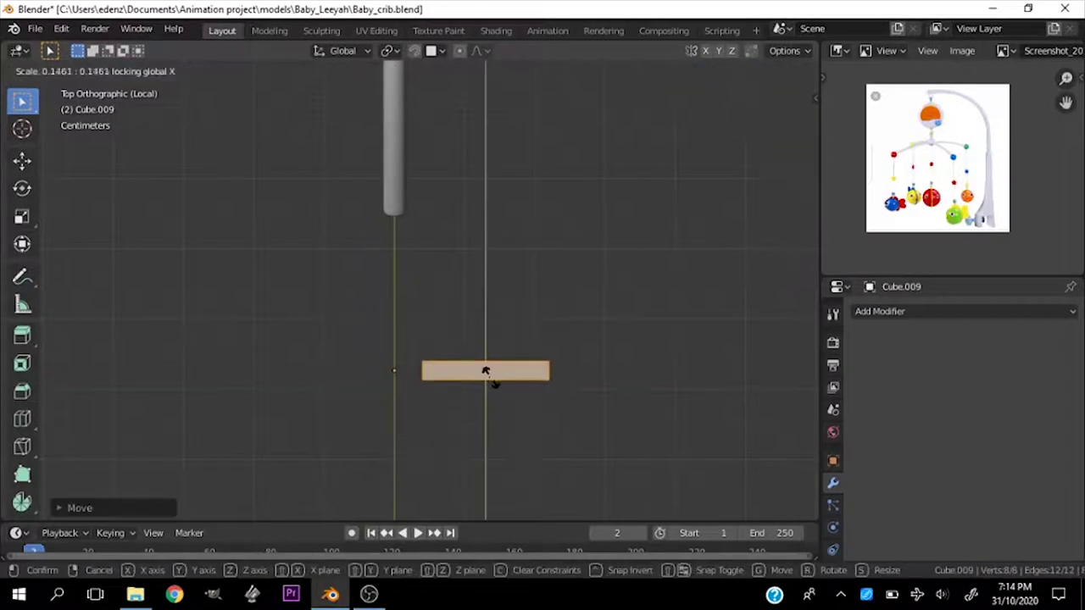
left_click(489, 373)
key("KP_1")
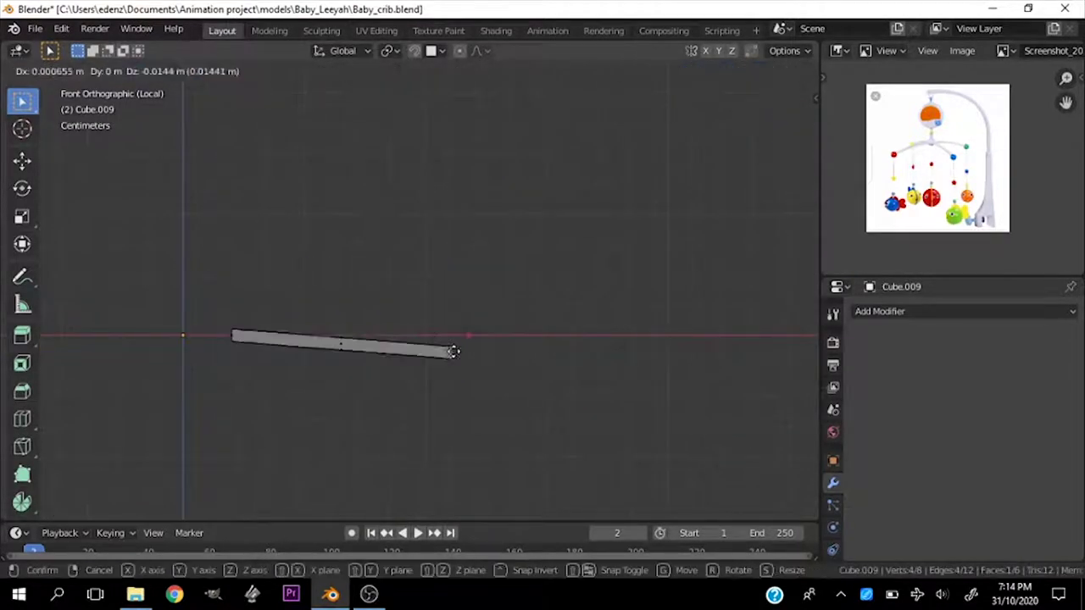
key("Tab")
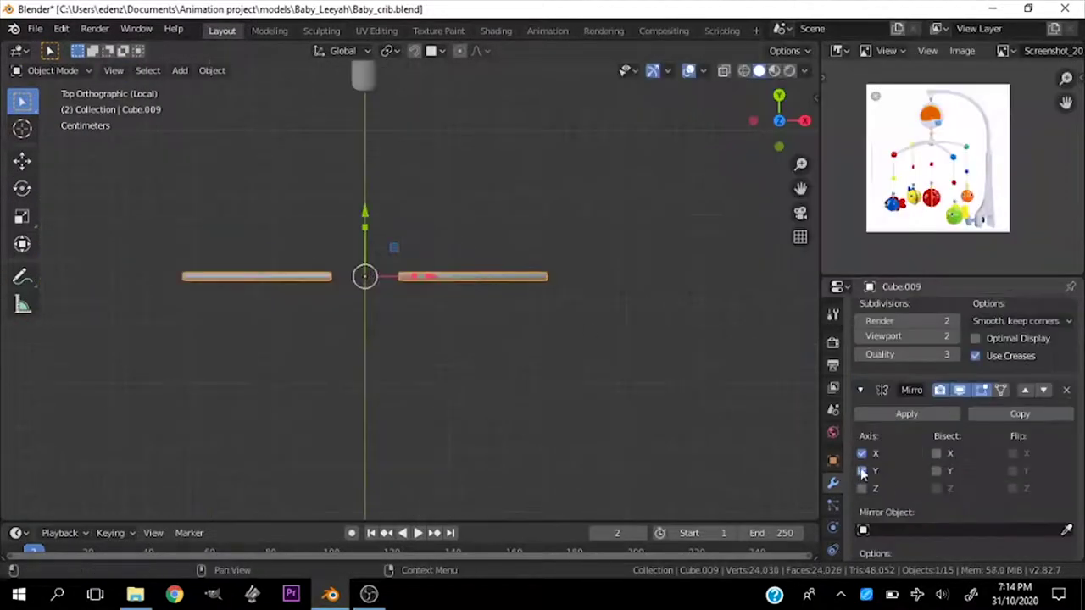
Step: Centre the 3D cursor on the crossbars to add a new object there
scroll(928, 371, "down", 5)
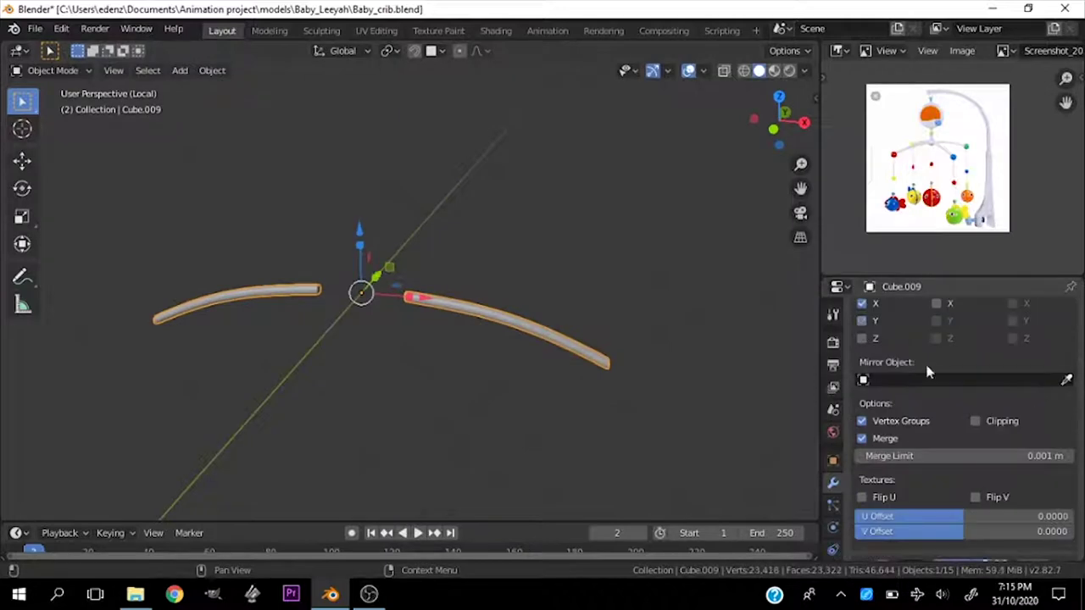
key("shift+s")
key("shift+a")
Step: Add the hub cylinder and set its vertex count to 48
left_click(450, 359)
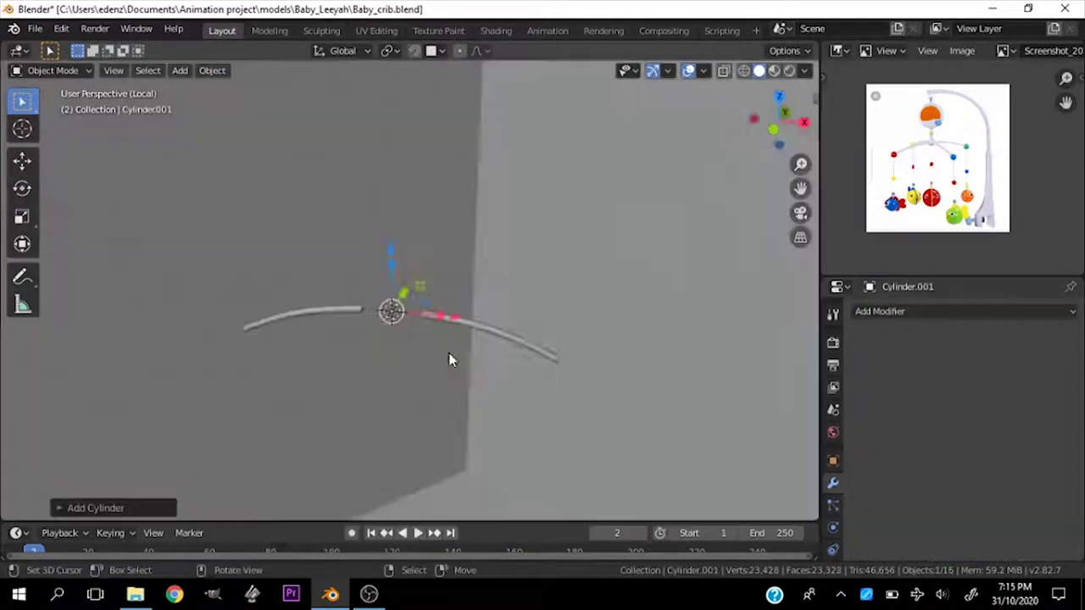
left_click(96, 509)
double_click(213, 316)
type("48")
key("Return")
Step: Give the hub a level-2 subdivision surface and fully crease its top edges
key("ctrl+2")
key("Tab")
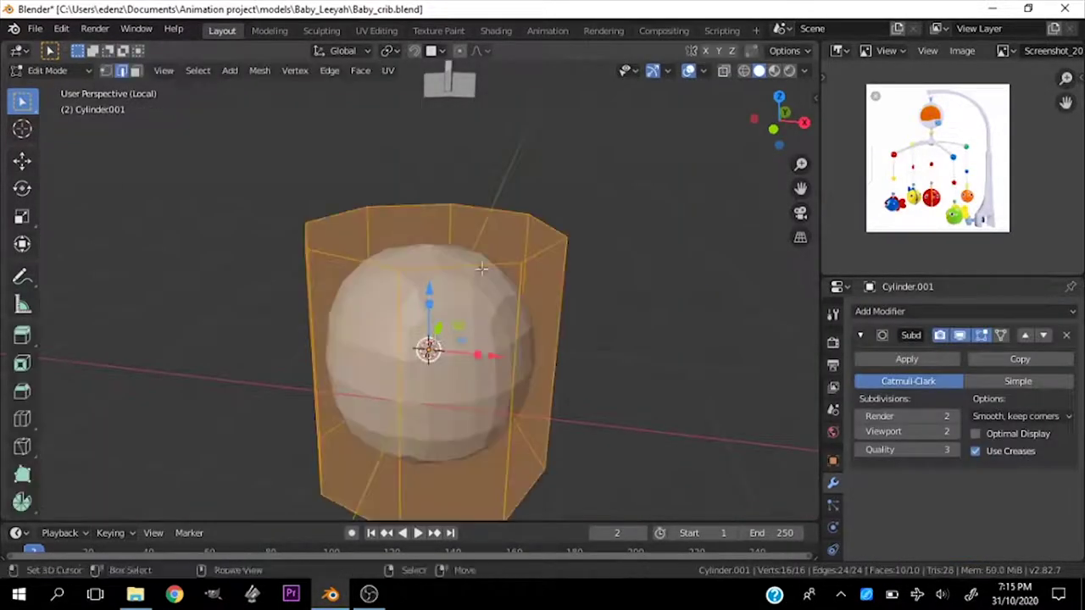
left_click(437, 234)
key("shift+e")
left_click(584, 311)
left_click(440, 449)
key("Tab")
Step: Shade the hub smooth and crease its bottom ring of edges
key("s")
right_click(431, 315)
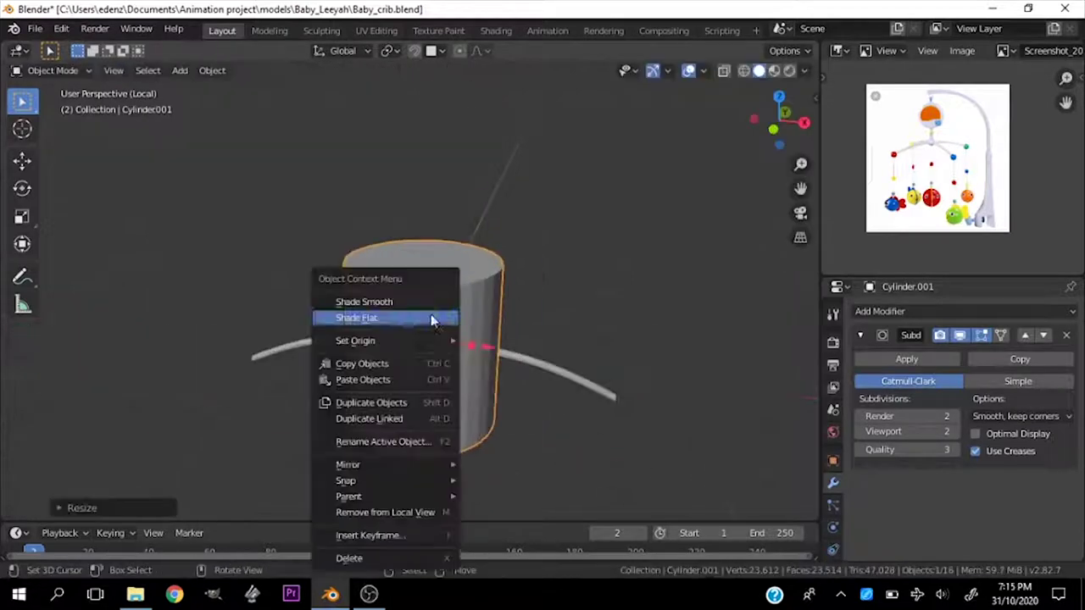
key("Tab")
left_click(462, 289)
left_click(482, 421)
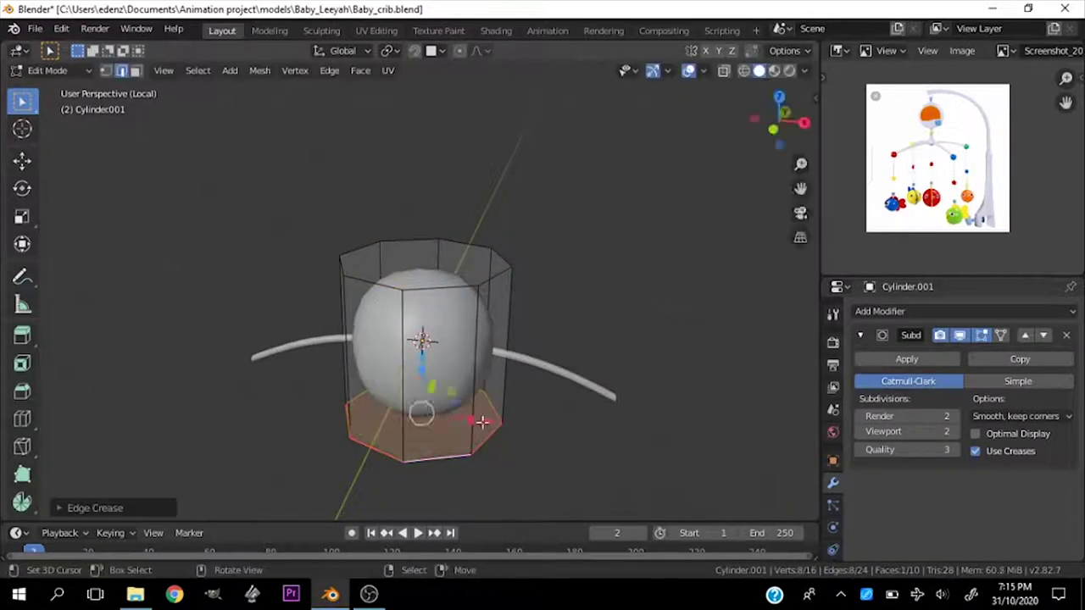
key("g")
key("g")
key("Tab")
Step: Shrink the hub to fit the bar, raise it, and add a loop cut around it
key("KP_7")
key("s")
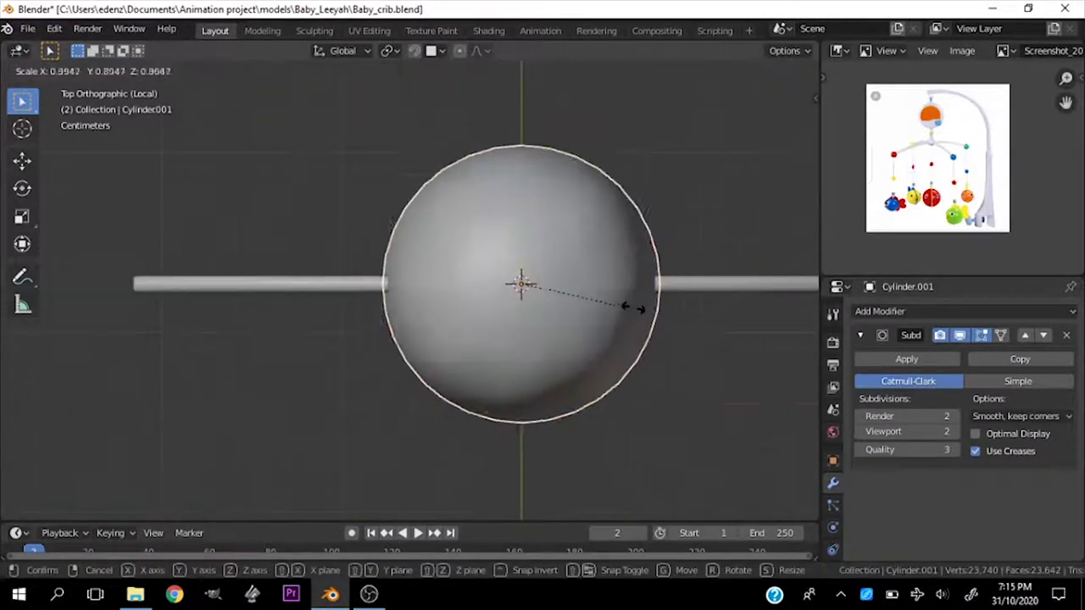
left_click(542, 283)
key("KP_1")
key("g")
left_click(598, 306)
key("Tab")
key("ctrl+r")
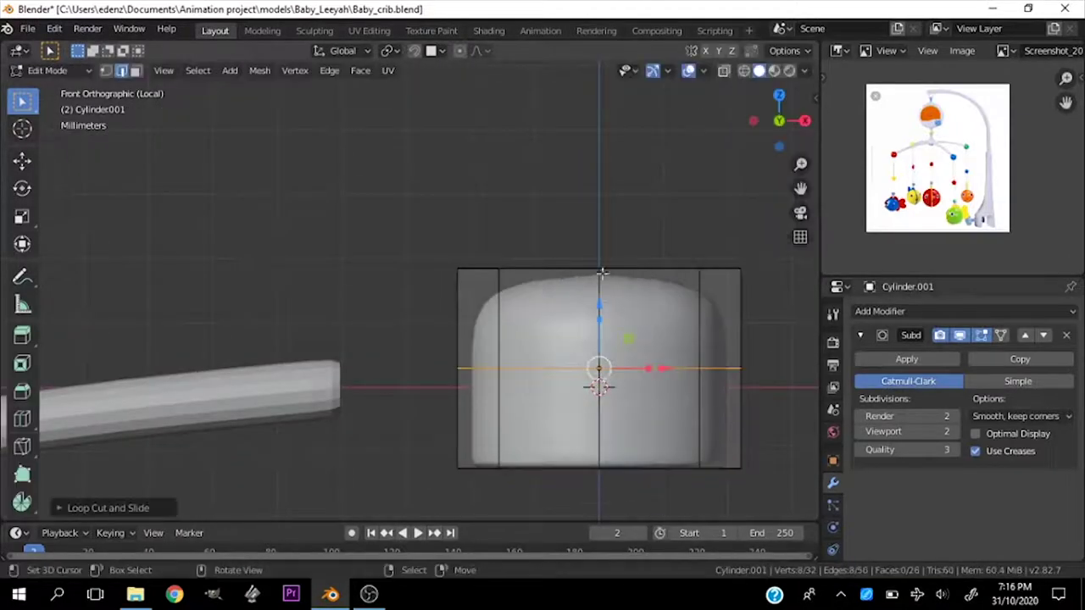
key("Tab")
Step: Mirror the crossbar across the hub using Cylinder.001 as the mirror object
middle_click_drag(596, 298, 754, 381)
left_click(754, 382)
key("KP_1")
key("g")
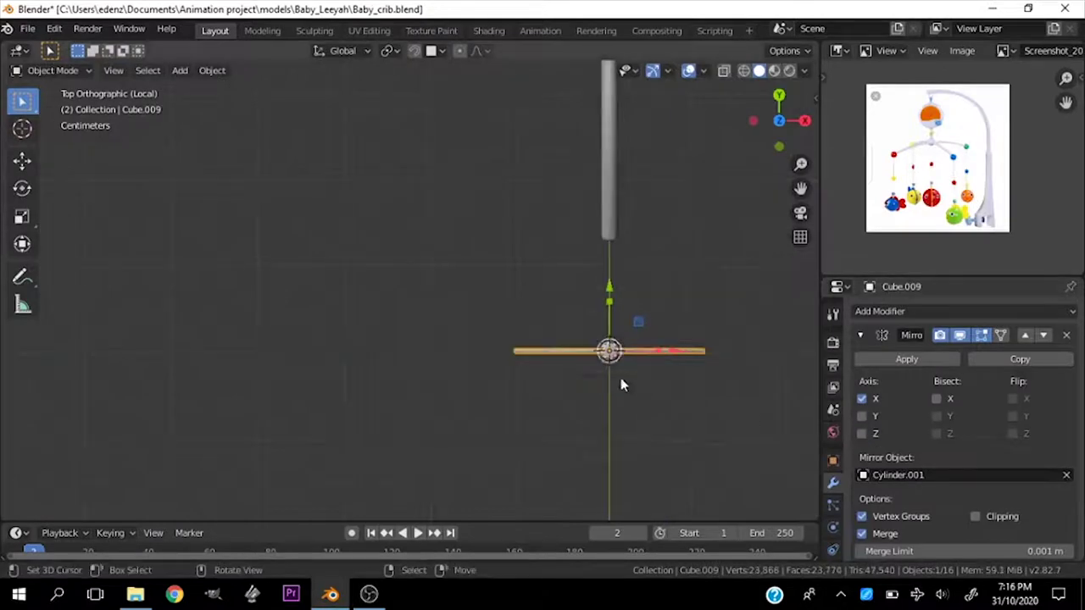
Step: Duplicate the crossbar and rotate the copy 90° around Z to cross the first
scroll(622, 385, "up", 4)
middle_click_drag(537, 380, 507, 267)
key("KP_7")
key("shift+d")
key("r")
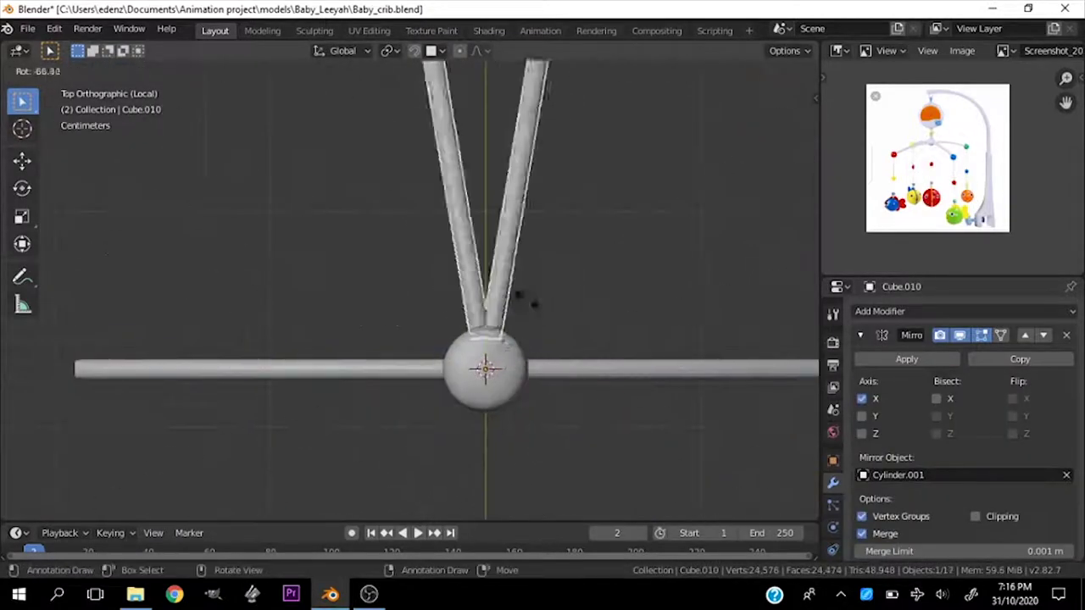
key("Escape")
scroll(617, 382, "down", 2)
key("r")
left_click(546, 459)
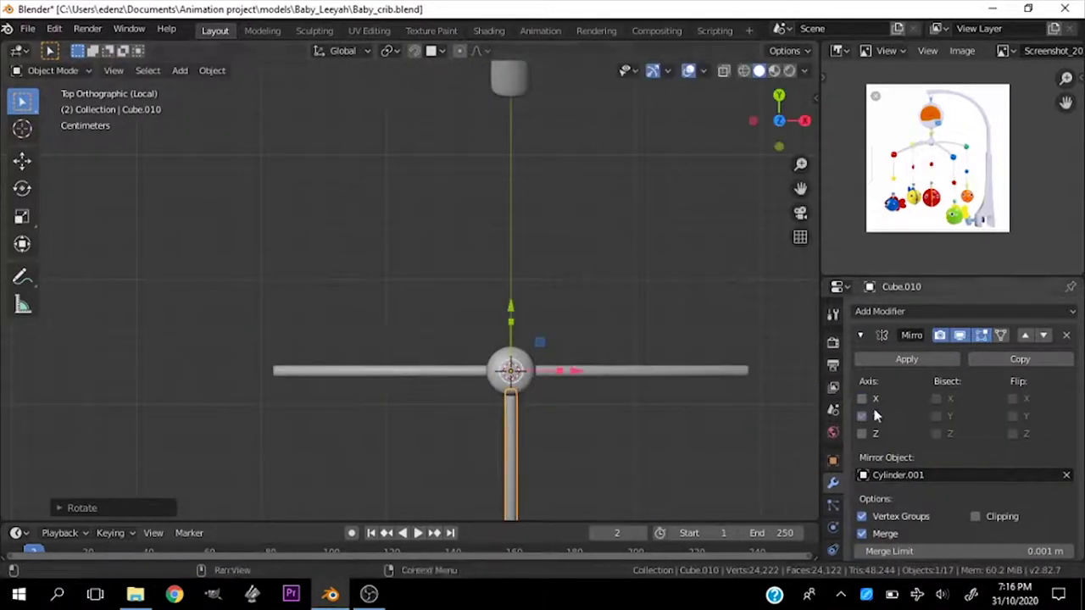
scroll(549, 356, "down", 3)
Step: In edit mode, select the end loop of the new bar
key("Tab")
scroll(691, 339, "up", 5)
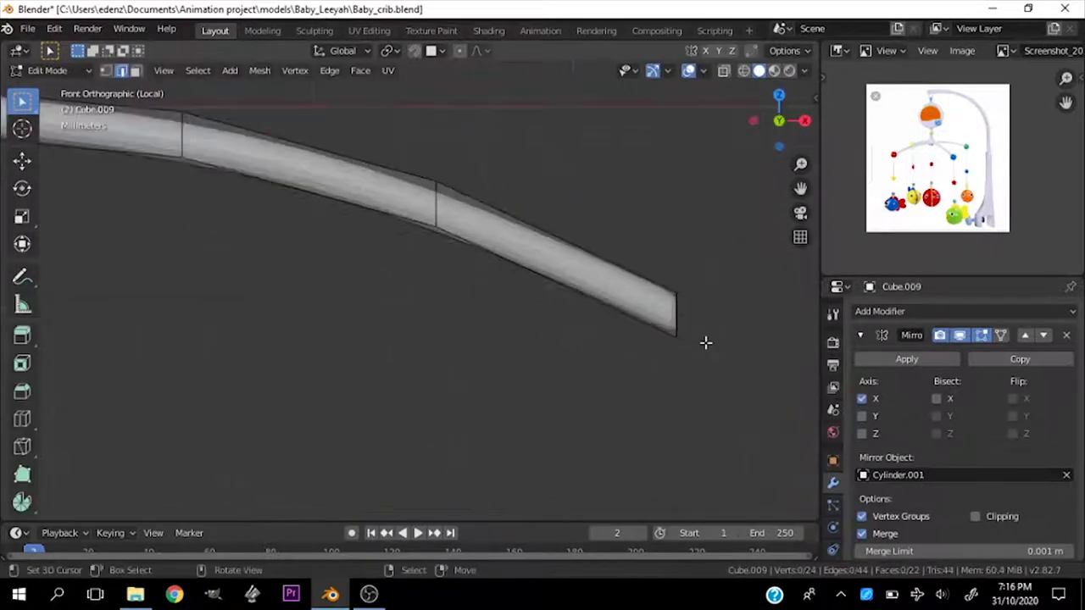
mouse_move(705, 339)
middle_mouse_down()
mouse_move(622, 251)
mouse_move(605, 276)
middle_mouse_up()
left_click(596, 315, "alt")
key("KP_1")
scroll(585, 296, "up", 3)
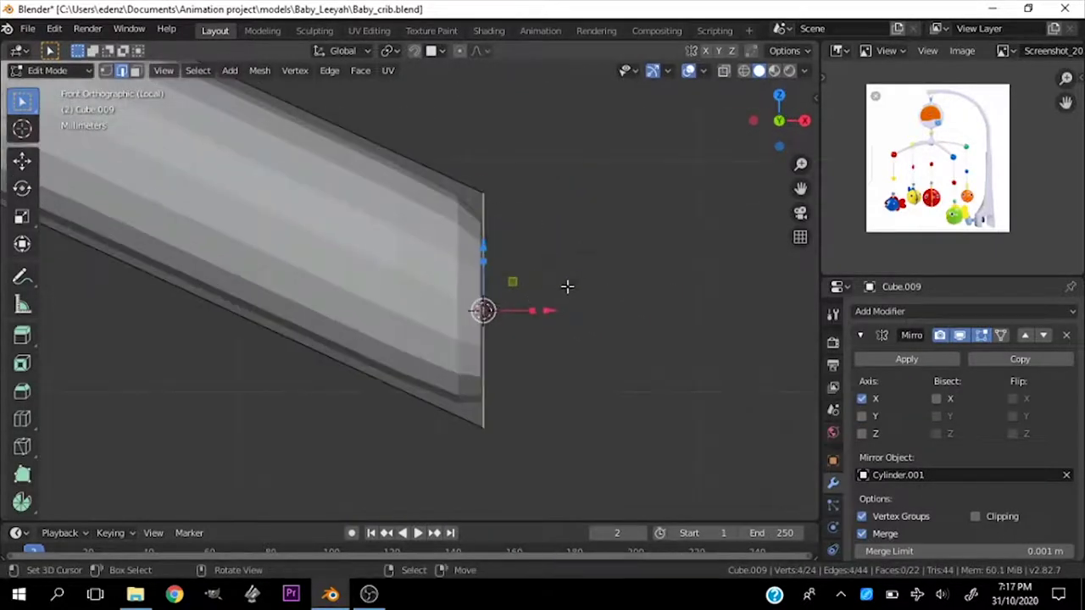
Step: Add a UV sphere at the bar end, shrink it into a small cap, and shade it smooth
key("shift+a")
left_click(497, 335)
key("s")
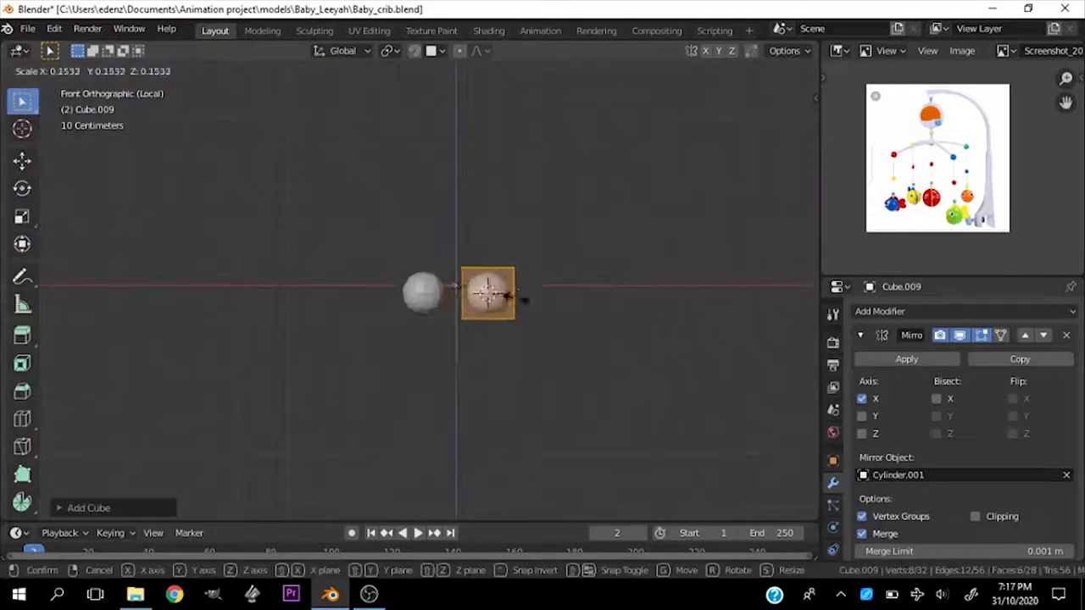
scroll(509, 238, "up", 3)
left_click(517, 242)
key("Tab")
right_click(521, 246)
left_click(521, 242)
Step: Select the hub cylinder and enter its mesh editing
middle_click_drag(521, 241, 300, 322)
scroll(349, 285, "down", 2)
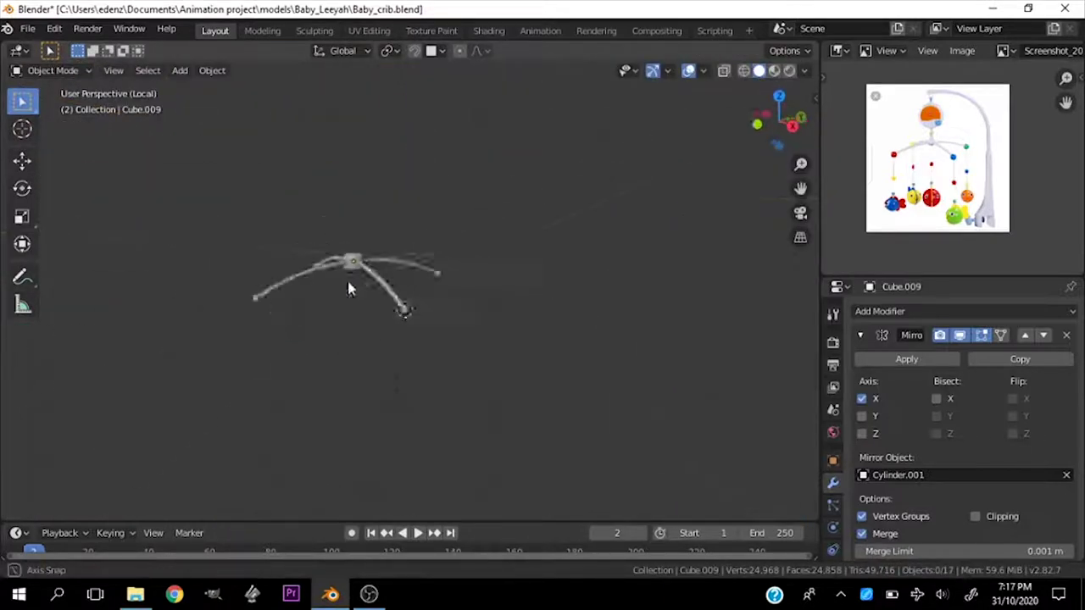
left_click(349, 286)
key("Tab")
scroll(365, 255, "up", 4)
Step: Dissolve the hub's middle edge loop
key("x")
left_click(399, 256)
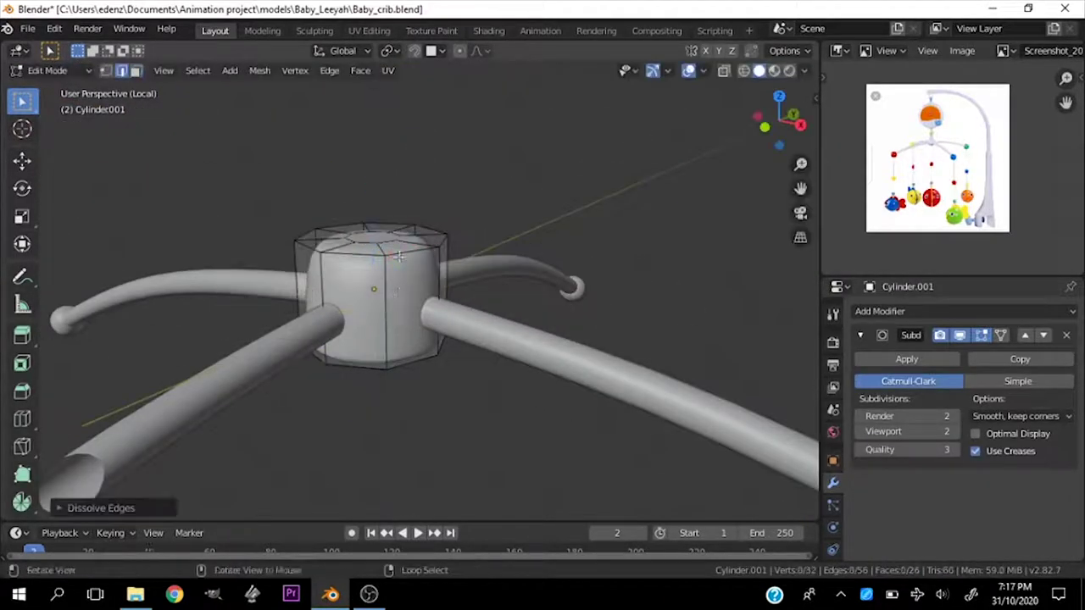
scroll(907, 153, "up", 5)
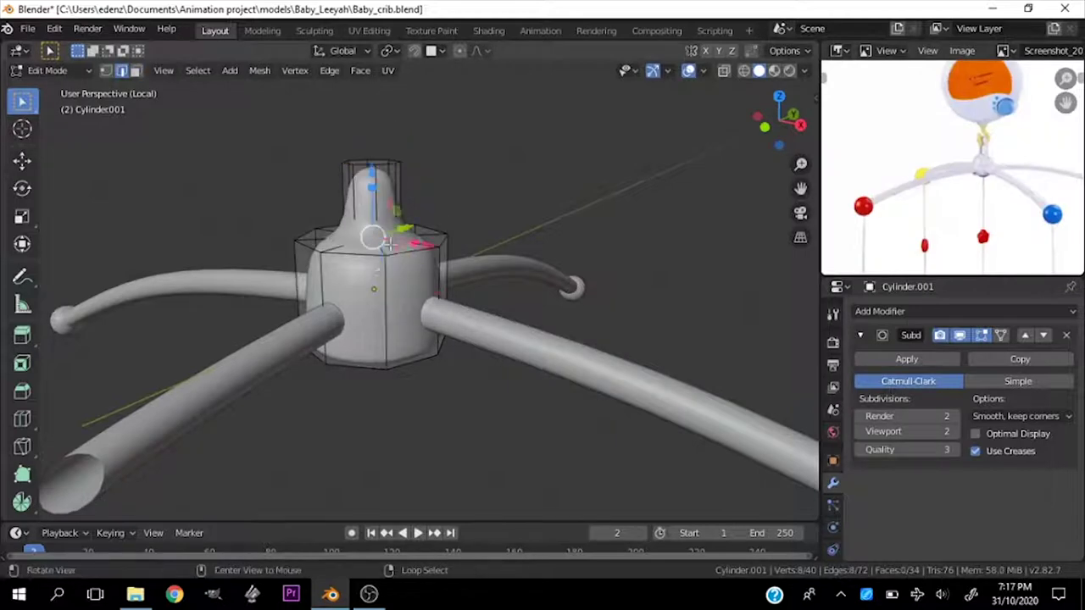
middle_click_drag(526, 290, 446, 187)
scroll(446, 186, "down", 3)
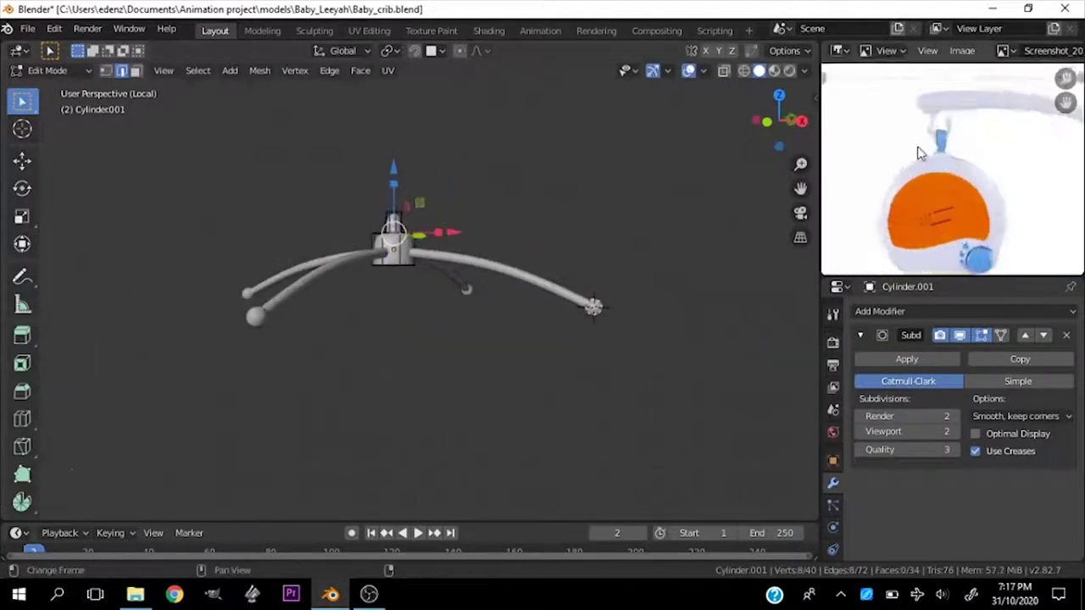
scroll(950, 195, "down", 4)
Step: Raise the mobile vertically and resize its arm using front and side views
key("Tab")
key("KP_1")
scroll(460, 230, "down", 5)
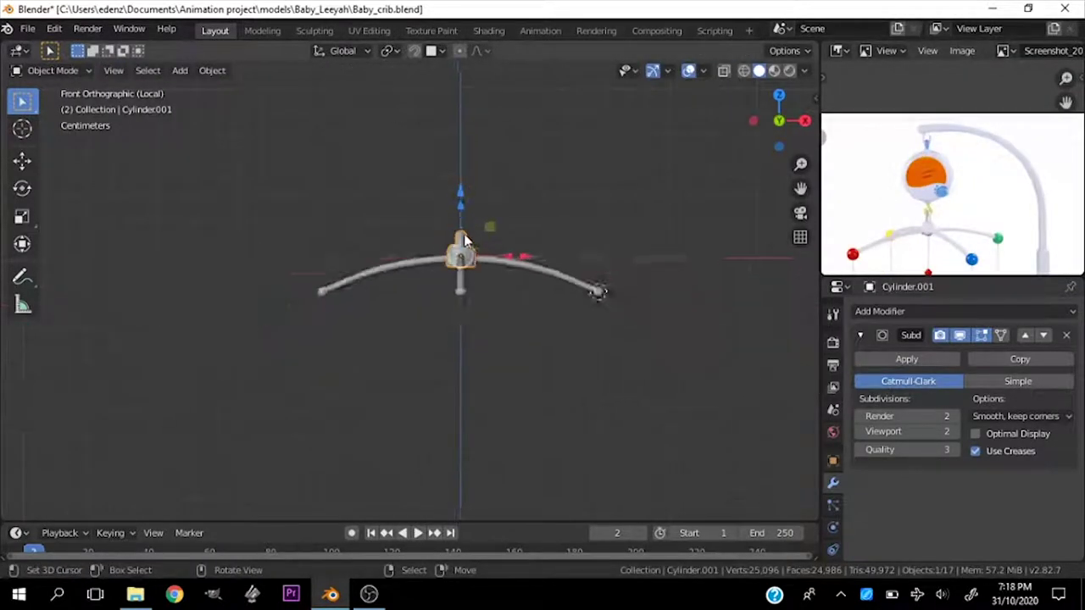
key("KP_3")
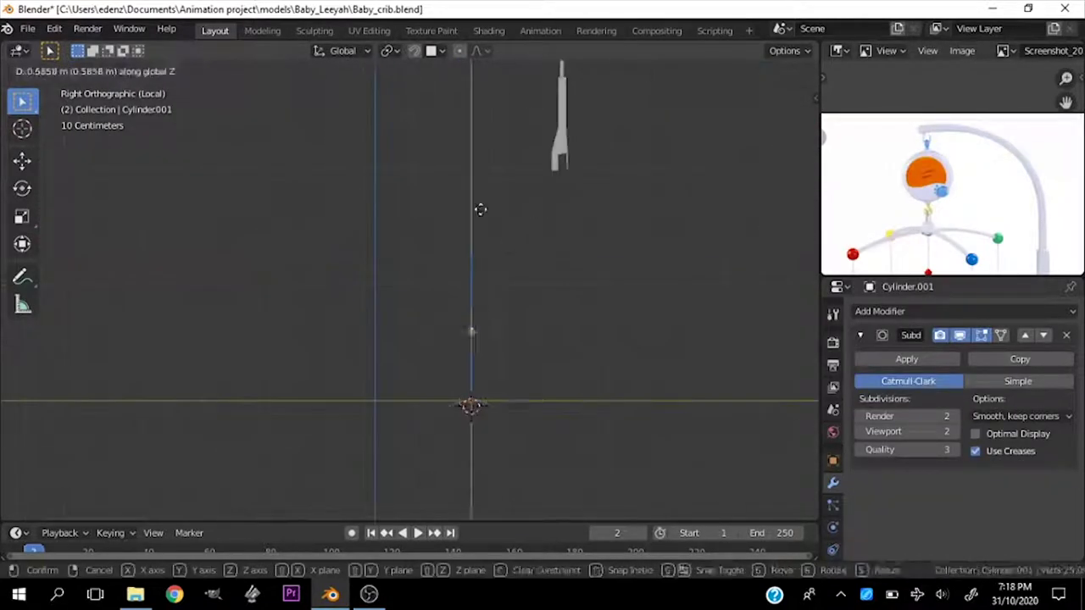
left_click(481, 210)
key("s")
left_click(695, 218)
Step: Move the mobile further up toward the crib arm and check its height
left_click(585, 168)
scroll(585, 167, "up", 3)
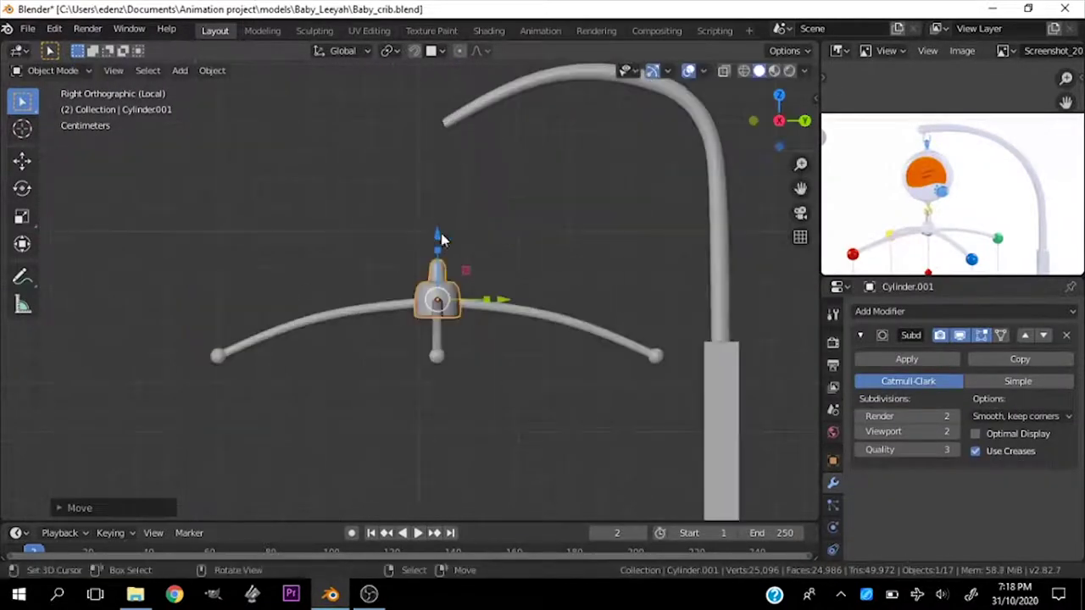
left_click_drag(441, 237, 471, 103)
middle_click_drag(460, 103, 460, 315)
key("KP_3")
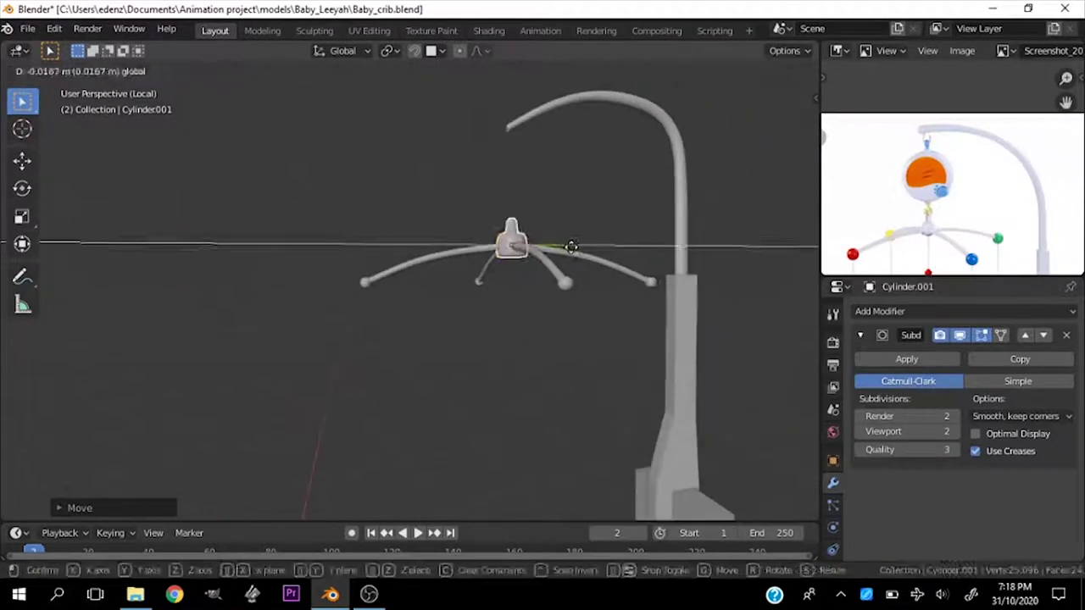
scroll(521, 238, "down", 2)
scroll(476, 198, "up", 5)
middle_click_drag(476, 199, 470, 317)
Step: Shape the hub's narrow neck by sliding an edge loop
key("Tab")
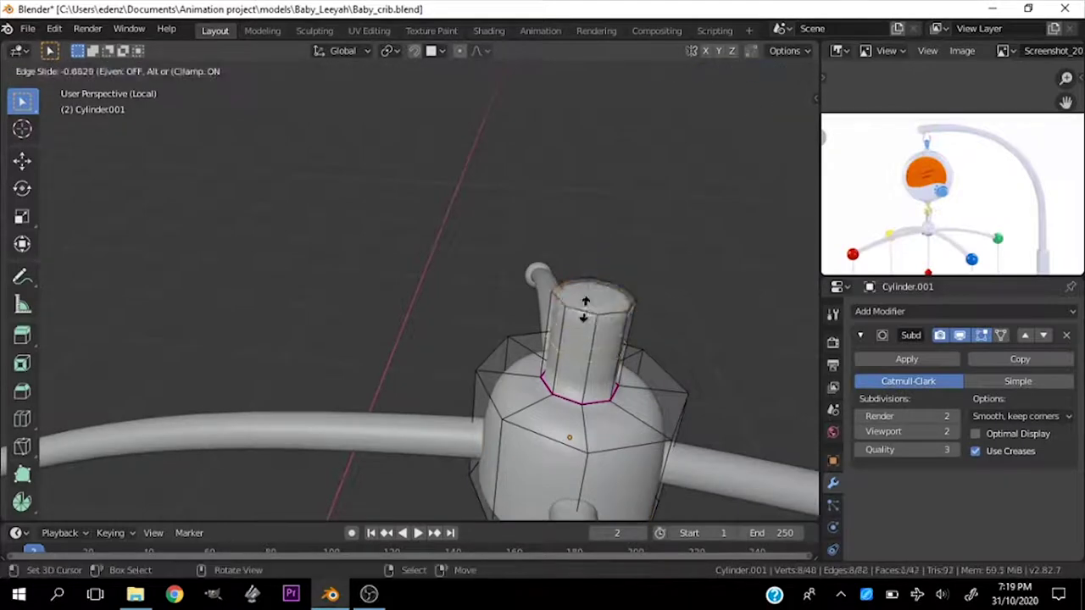
left_click(585, 305)
key("Tab")
Step: Snap the 3D cursor to the hub and add a new cylinder there
key("shift+s")
left_click(508, 358)
key("KP_3")
scroll(520, 176, "down", 3)
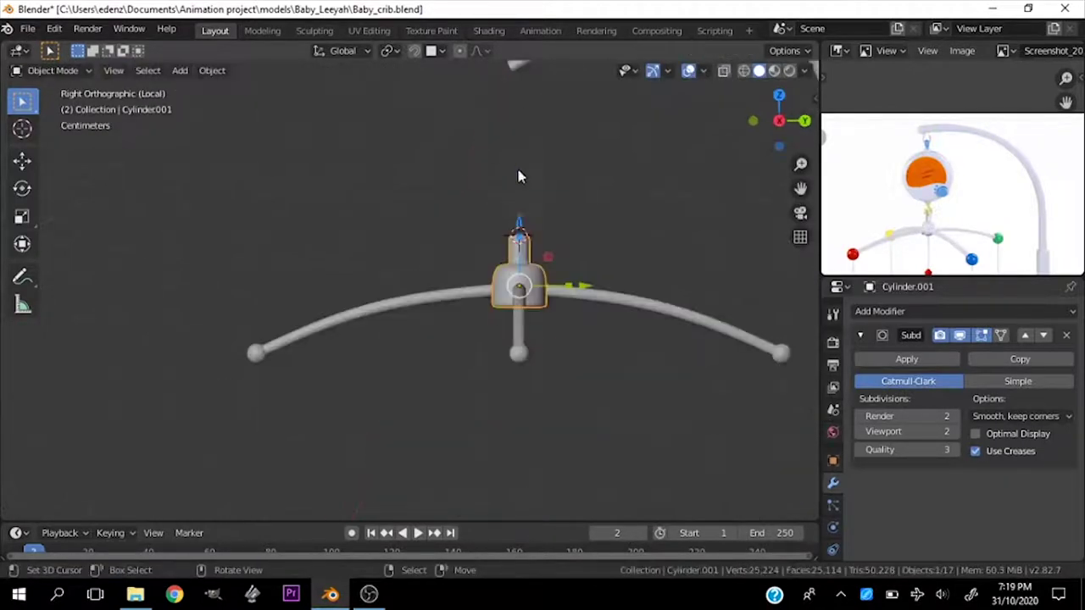
scroll(520, 176, "up", 2)
key("shift+a")
left_click(502, 291)
Step: Scale the new cylinder thin and stretch it along Z into a rod
key("s")
right_click(496, 298)
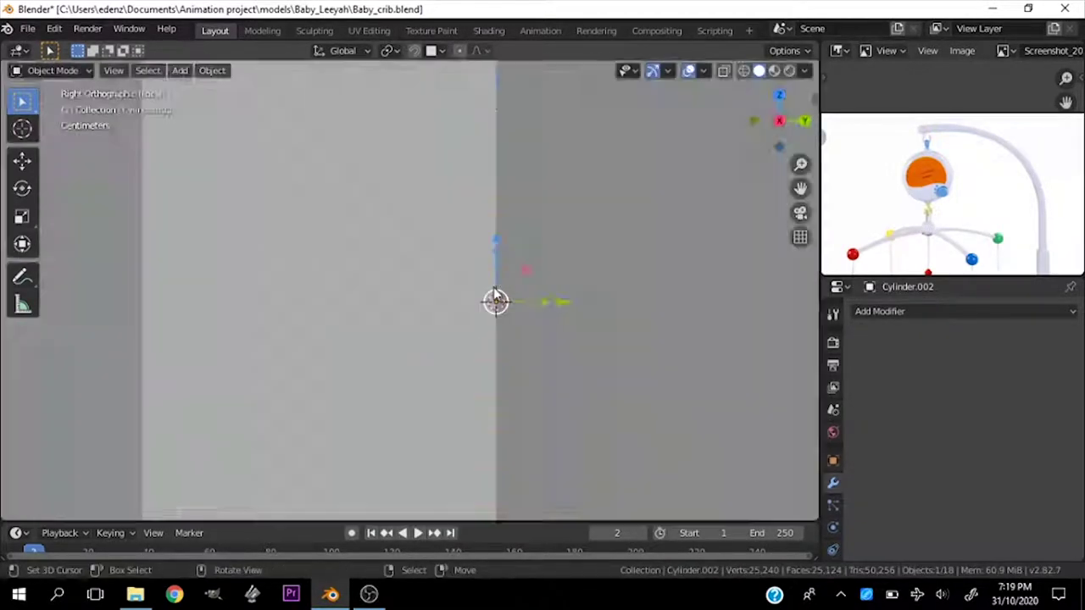
key("s")
left_click(513, 298)
scroll(514, 298, "up", 4)
key("s")
key("z")
left_click(492, 323)
Step: Move the rod vertically so it joins the hub and the crib arm
key("g")
key("z")
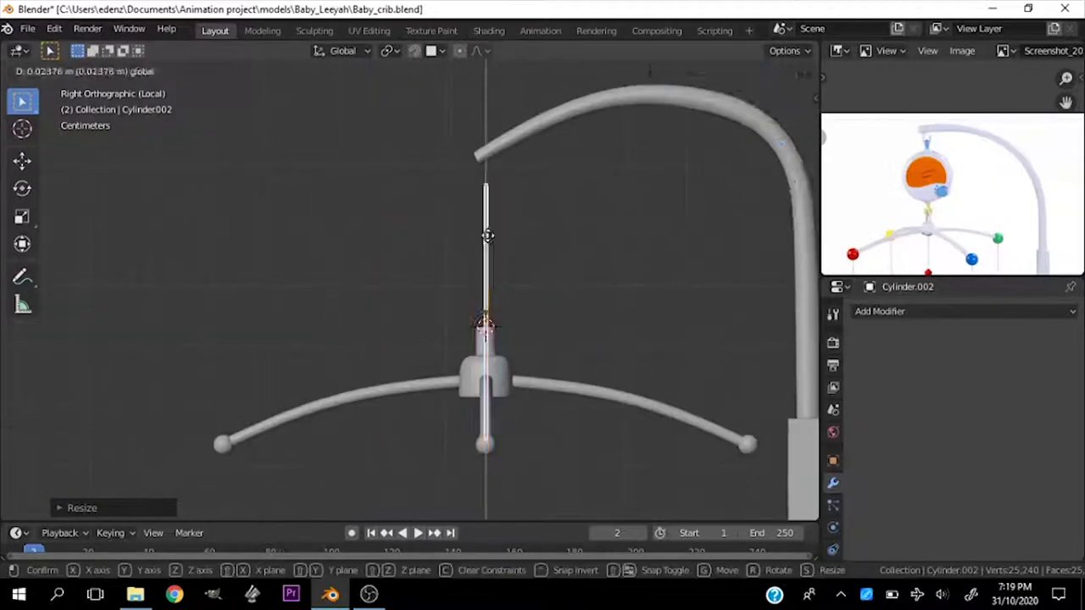
left_click(488, 236)
scroll(562, 343, "up", 2)
scroll(509, 254, "down", 3)
mouse_move(509, 254)
middle_mouse_down()
mouse_move(461, 266)
mouse_move(652, 348)
mouse_move(627, 288)
middle_mouse_up()
scroll(358, 292, "up", 3)
scroll(358, 293, "down", 3)
Step: Rotate the mobile hub around its vertical axis
left_click(360, 295)
key("r")
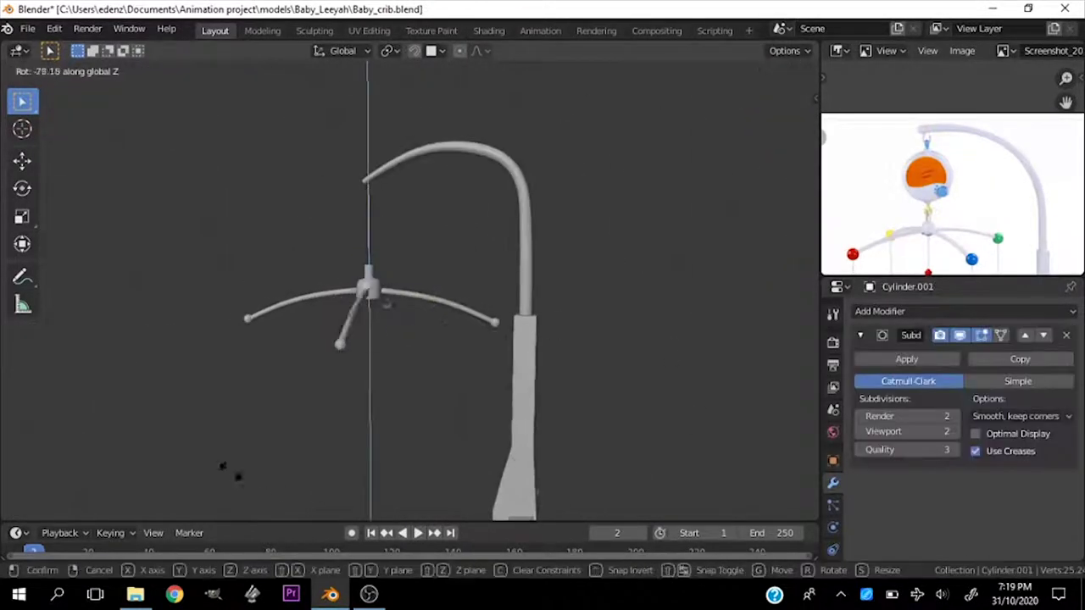
key("KP_3")
left_click(381, 170)
Step: Parent the hub to the rod and the rod to the crib arm, keeping transforms
left_click(380, 291, "shift")
left_click(382, 193, "shift")
key("ctrl+p")
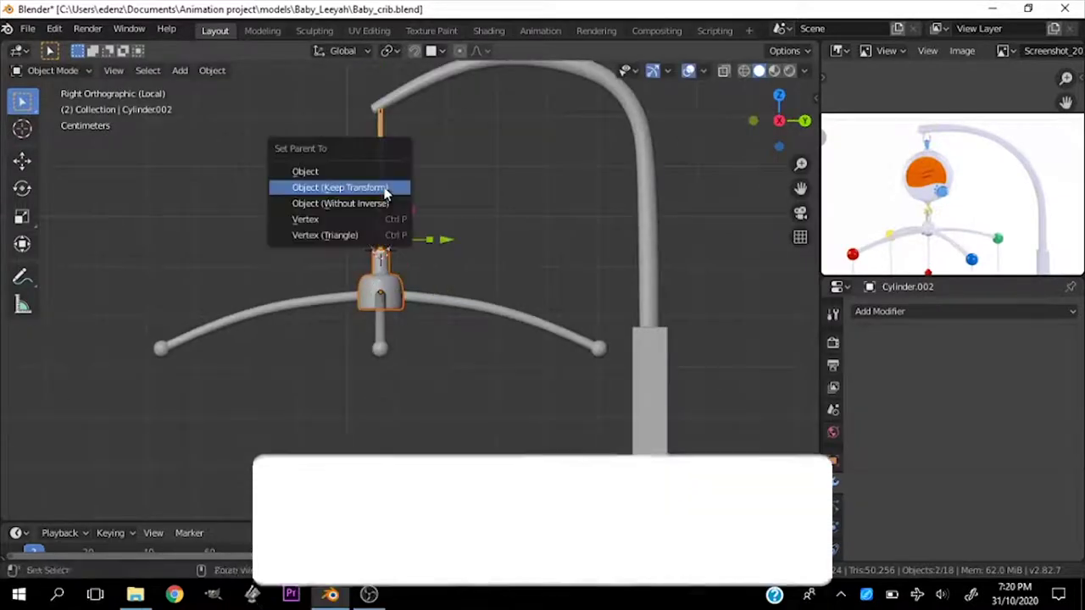
left_click(383, 188)
scroll(641, 370, "down", 3)
scroll(641, 369, "down", 2)
left_click(643, 371, "shift")
key("ctrl+p")
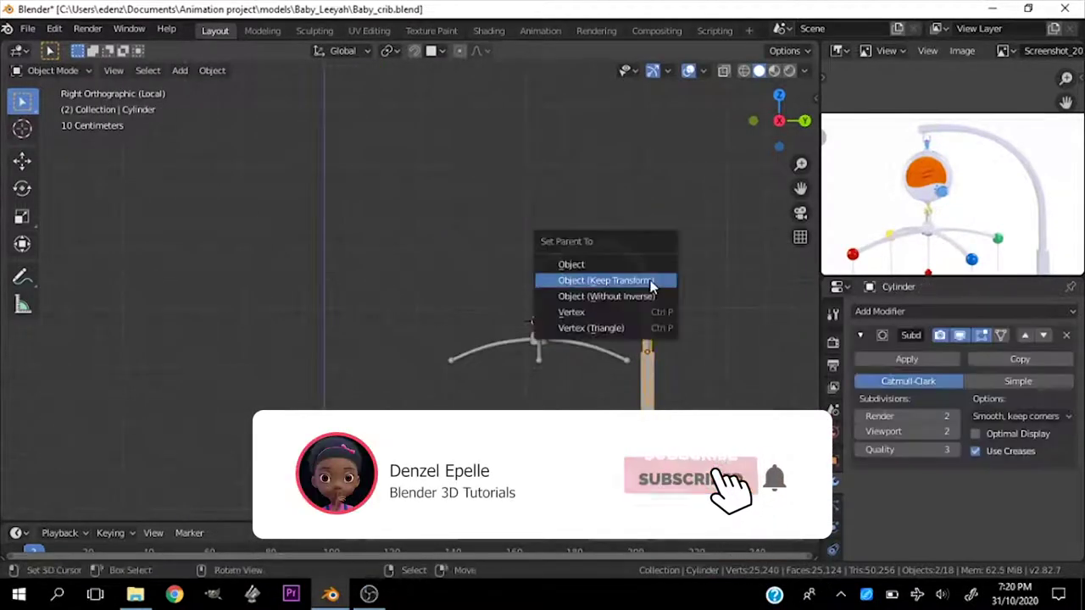
left_click(654, 284)
Step: Select the thin rod, frame it in front view and enter Edit Mode
left_click(541, 334)
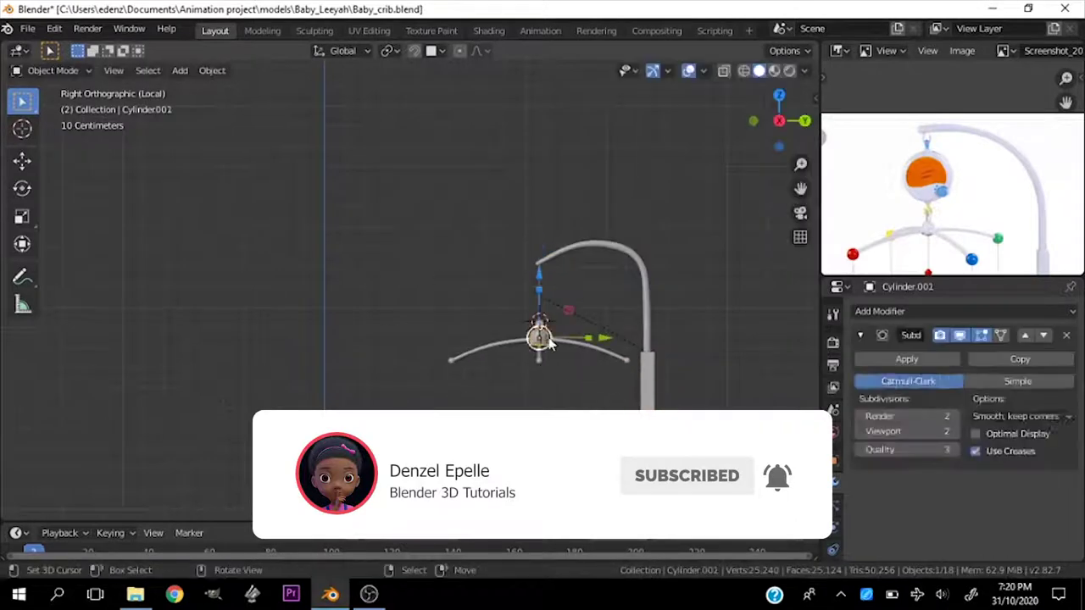
left_click(539, 339)
left_click(539, 339)
mouse_move(574, 380)
middle_mouse_down()
mouse_move(594, 266)
mouse_move(566, 206)
middle_mouse_up()
scroll(594, 266, "up", 3)
left_click(566, 206)
key("KP_1")
key("KP_Decimal")
key("Tab")
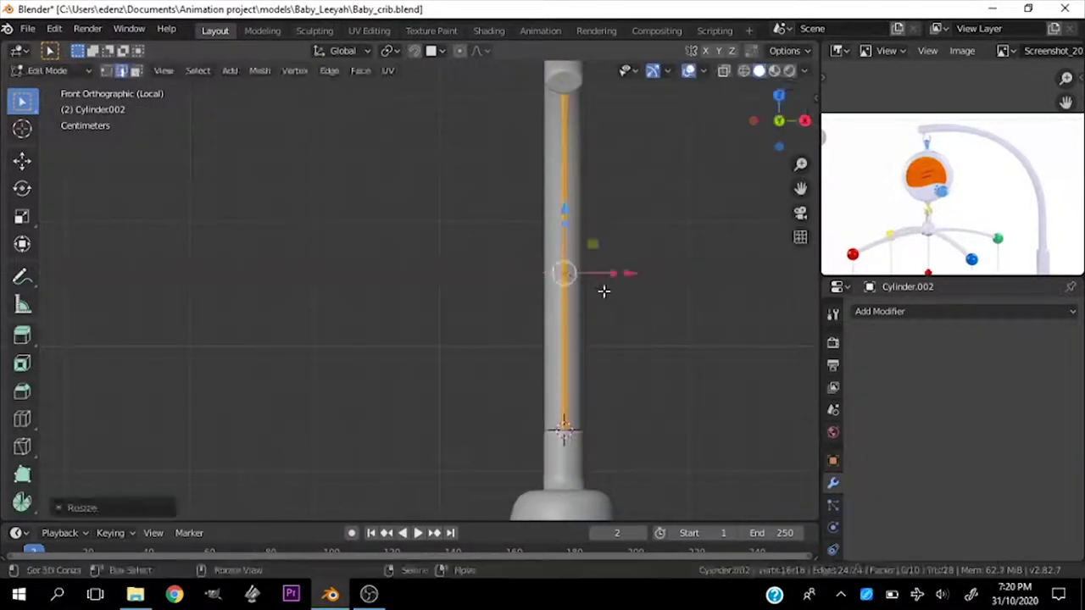
Step: Duplicate the rod as a hanging string placed below the arc's left end
key("Tab")
scroll(436, 279, "down", 3)
key("KP_3")
key("shift+d")
left_click(245, 153)
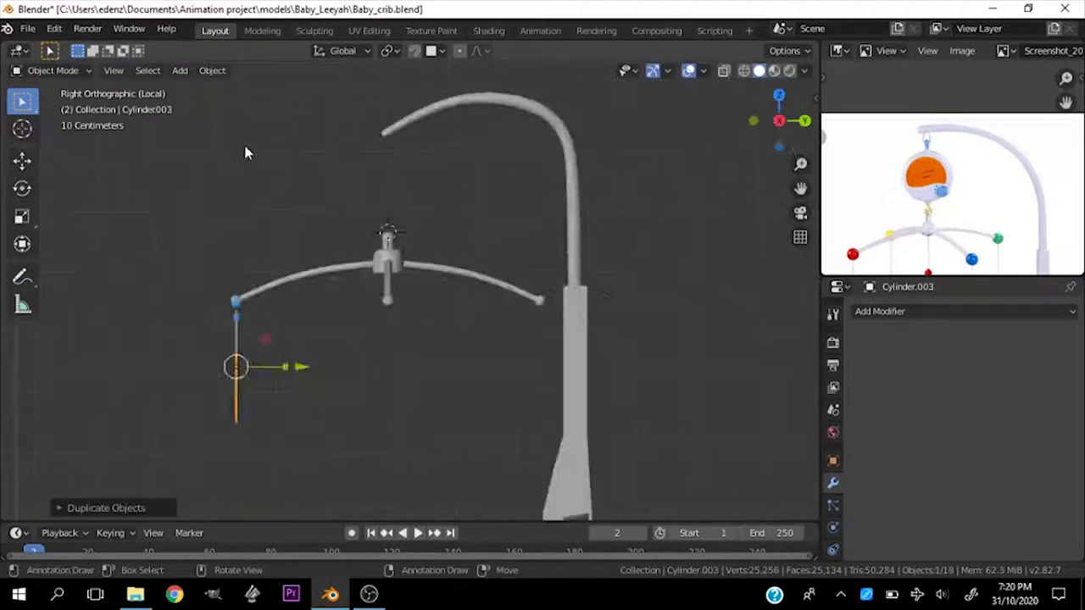
middle_click_drag(245, 153, 358, 262)
scroll(460, 255, "up", 3)
key("KP_3")
key("g")
left_click(247, 363)
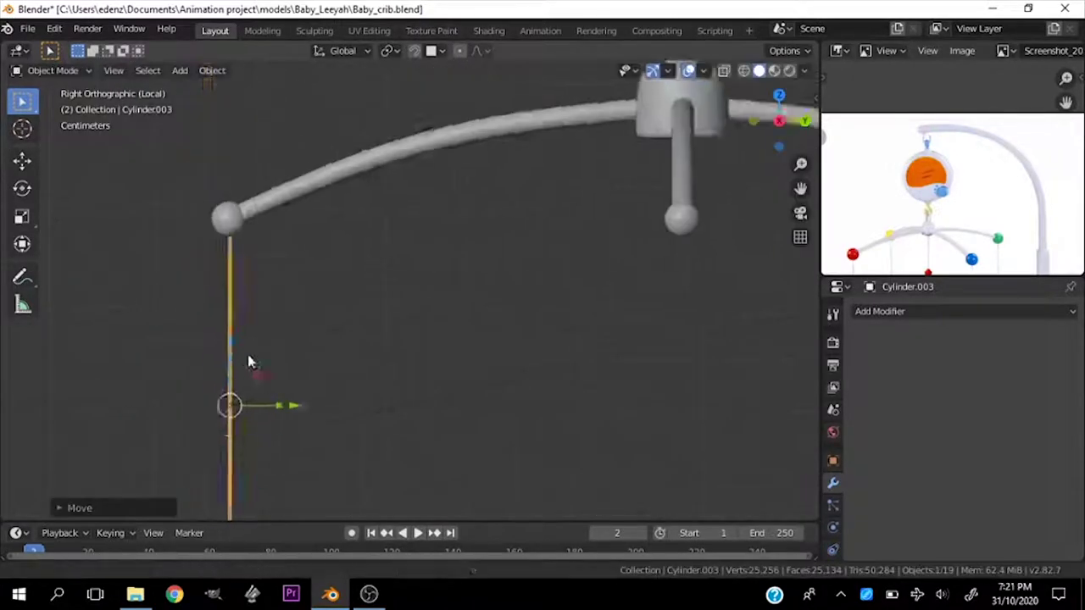
key("g")
key("Escape")
scroll(359, 356, "down", 10)
scroll(219, 333, "up", 5)
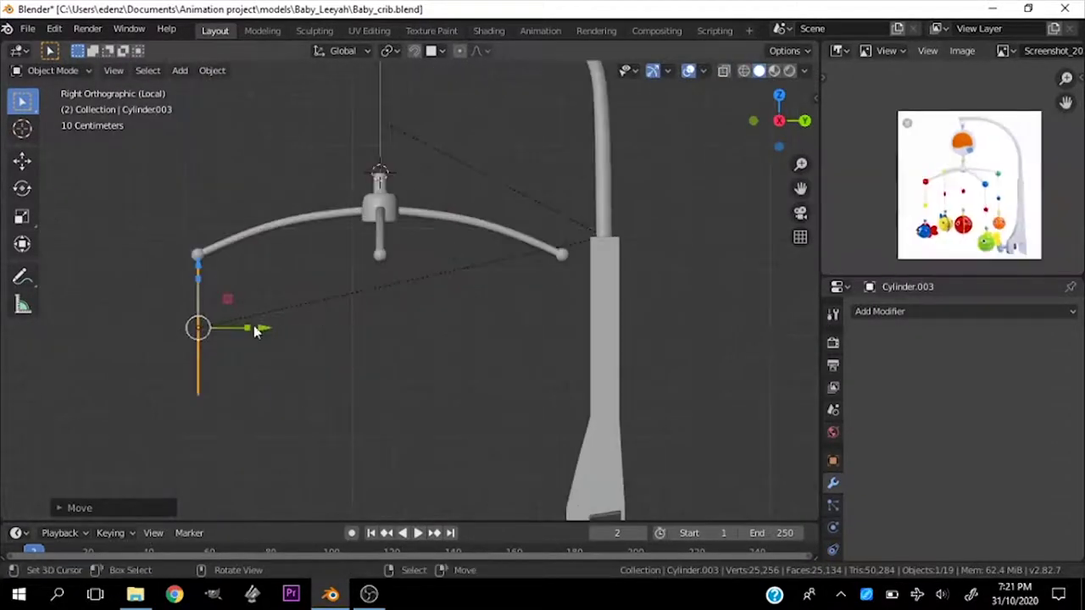
Step: Parent the parts to the curved arm with Object (Keep Transform)
left_click(209, 249, "shift")
key("ctrl+p")
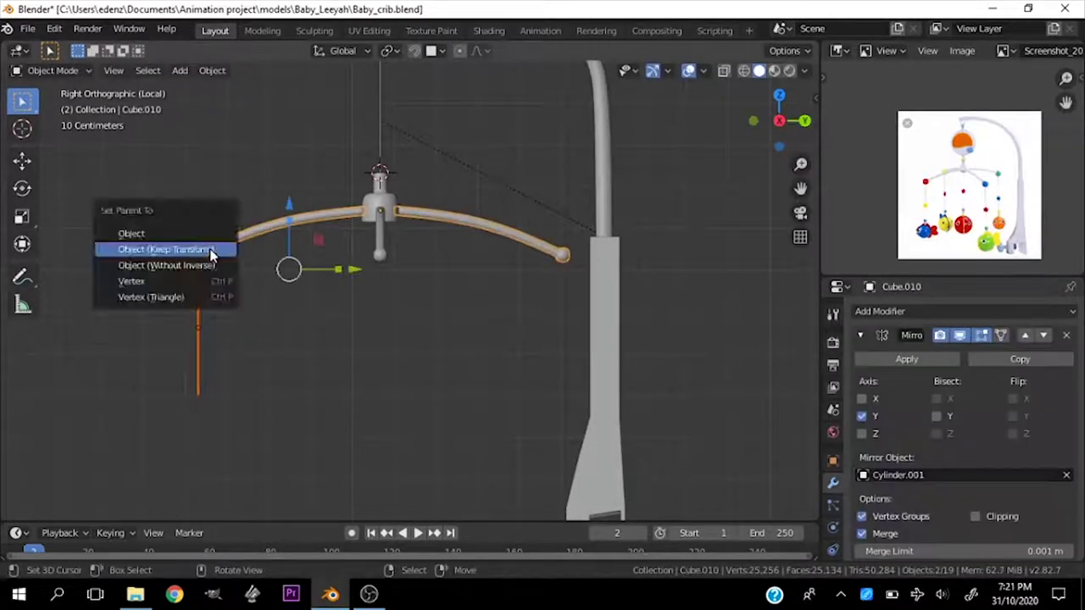
left_click(203, 336)
Step: Stretch the left hanging string vertically and begin adding a modifier to it
left_click(210, 310)
key("s")
key("z")
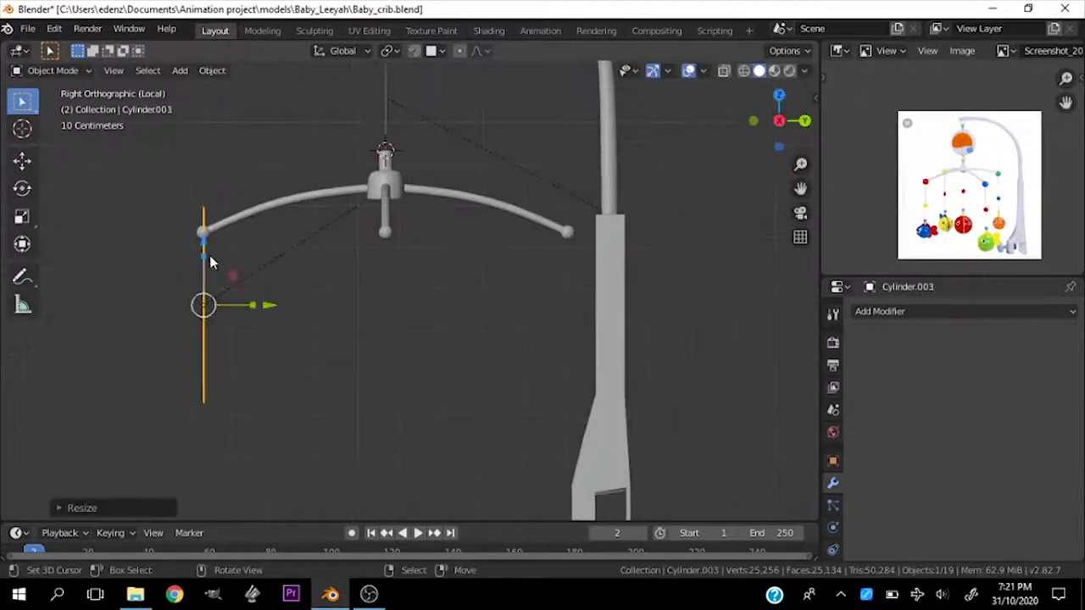
mouse_move(203, 239)
middle_mouse_down()
mouse_move(225, 395)
mouse_move(399, 370)
middle_mouse_up()
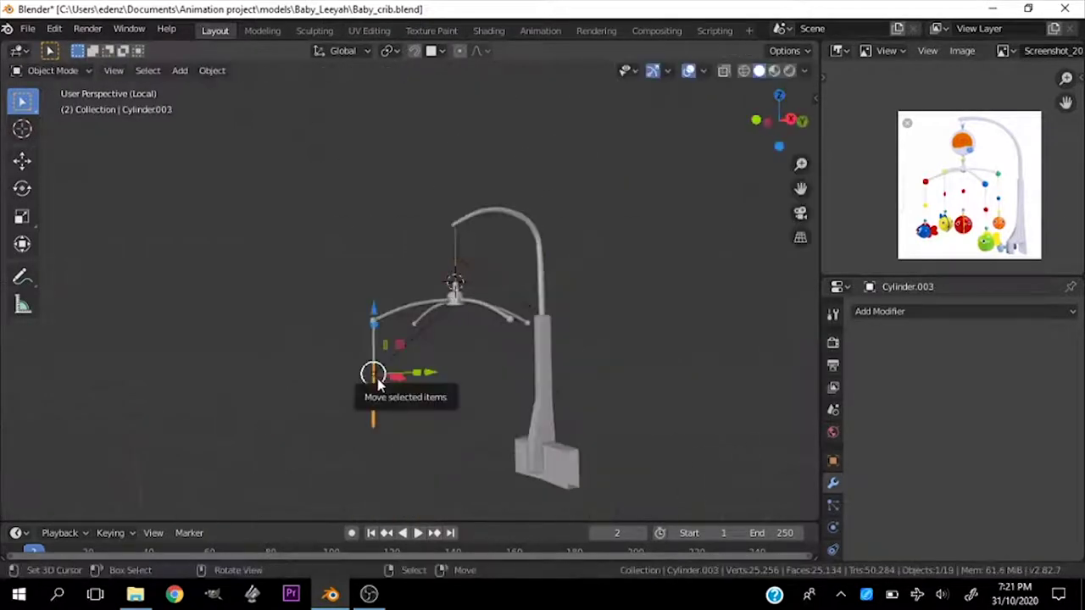
left_click(880, 311)
Step: Add a Mirror modifier to the hanging string to copy it to the arm's opposite end
left_click(755, 277)
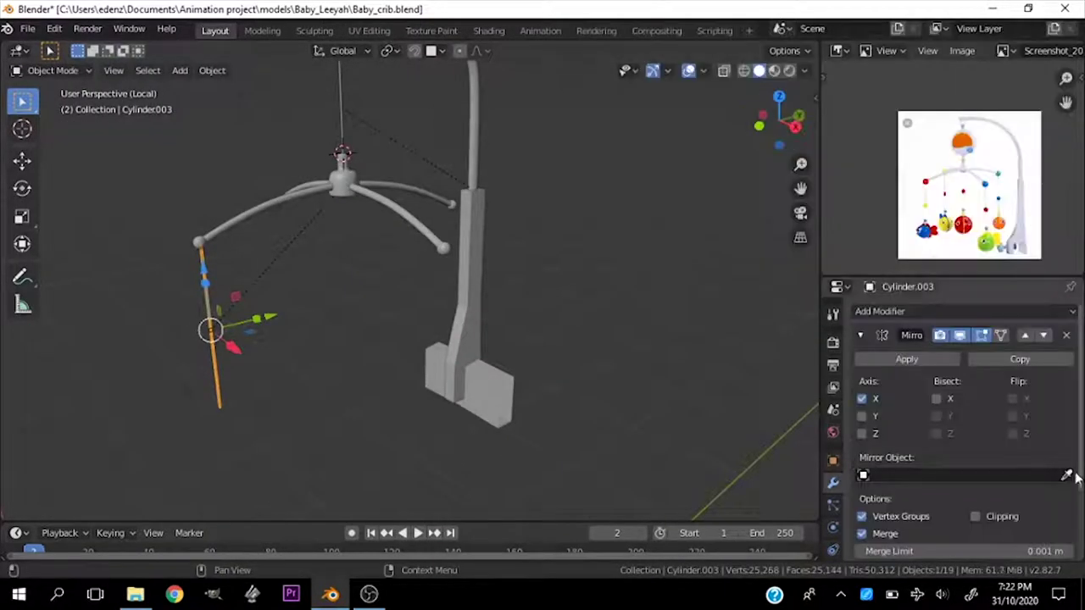
middle_click_drag(468, 295, 585, 297)
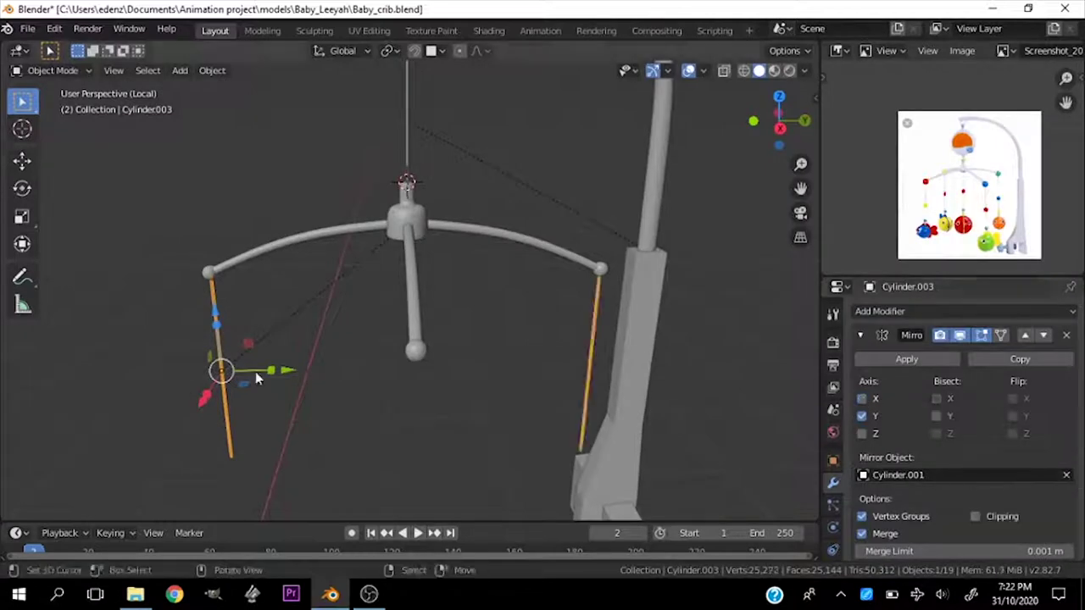
key("KP_7")
key("period")
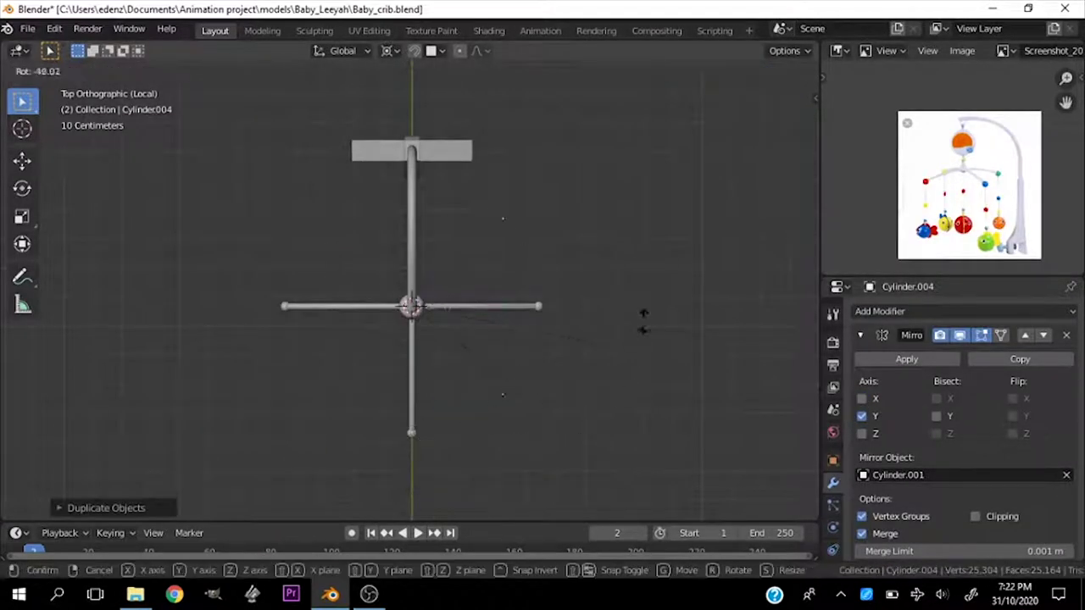
mouse_move(640, 360)
middle_mouse_down()
mouse_move(570, 343)
mouse_move(492, 371)
mouse_move(288, 386)
middle_mouse_up()
Step: Select the strings and curved arm and rotate them around Z onto another arm
left_click(570, 342)
left_click(491, 372)
left_click(437, 366)
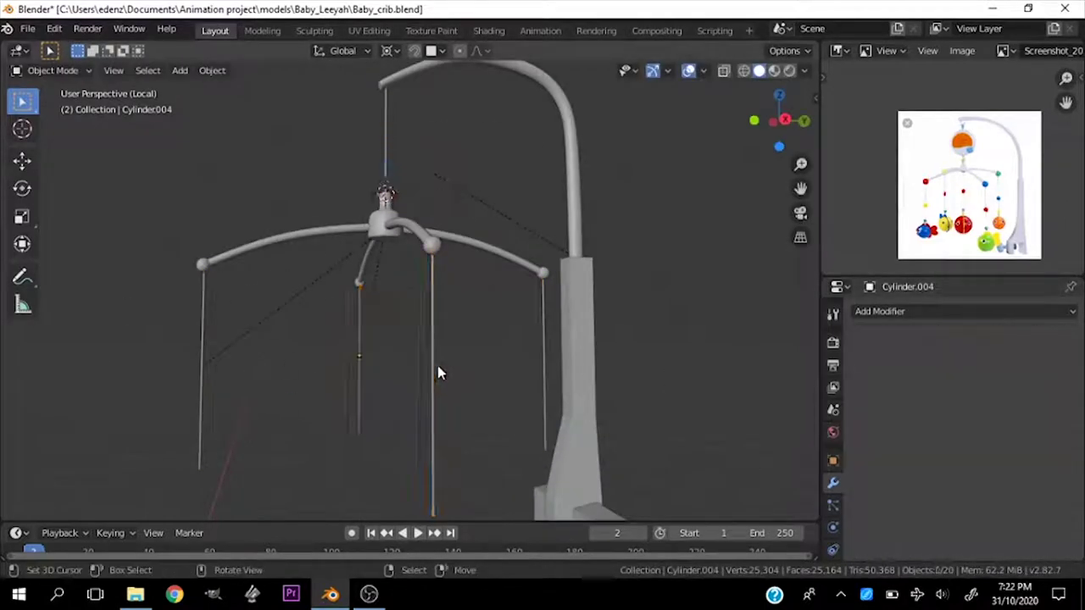
left_click(547, 312)
left_click(522, 254)
key("r")
key("z")
left_click(357, 312)
middle_click_drag(358, 312, 559, 325)
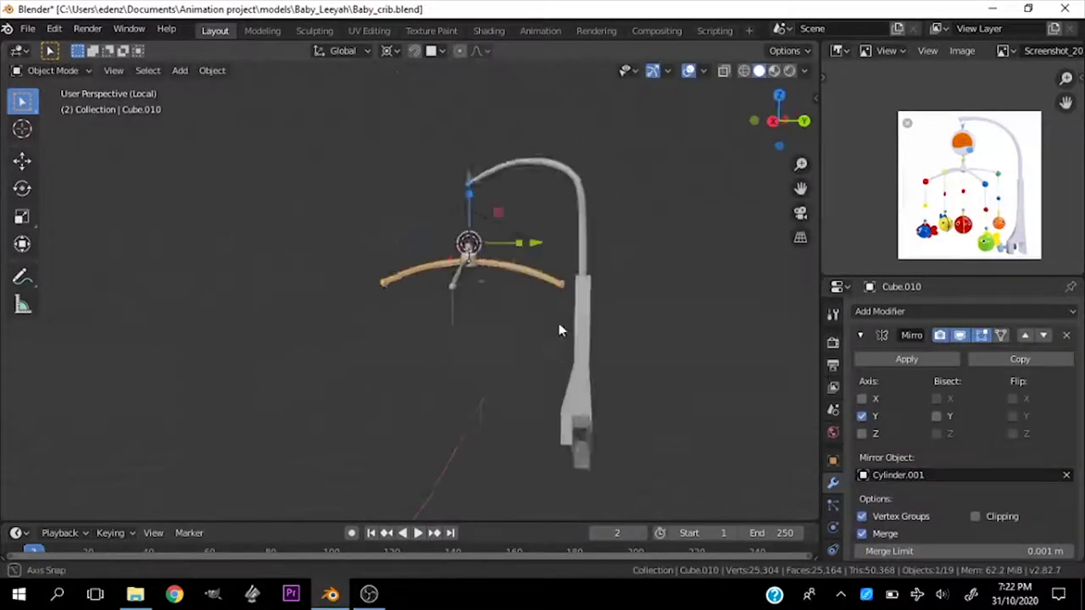
Step: Rotate the central hook around Z, then select the other arm in front view
left_click(450, 220)
key("r")
key("z")
left_click(525, 322)
left_click(457, 300)
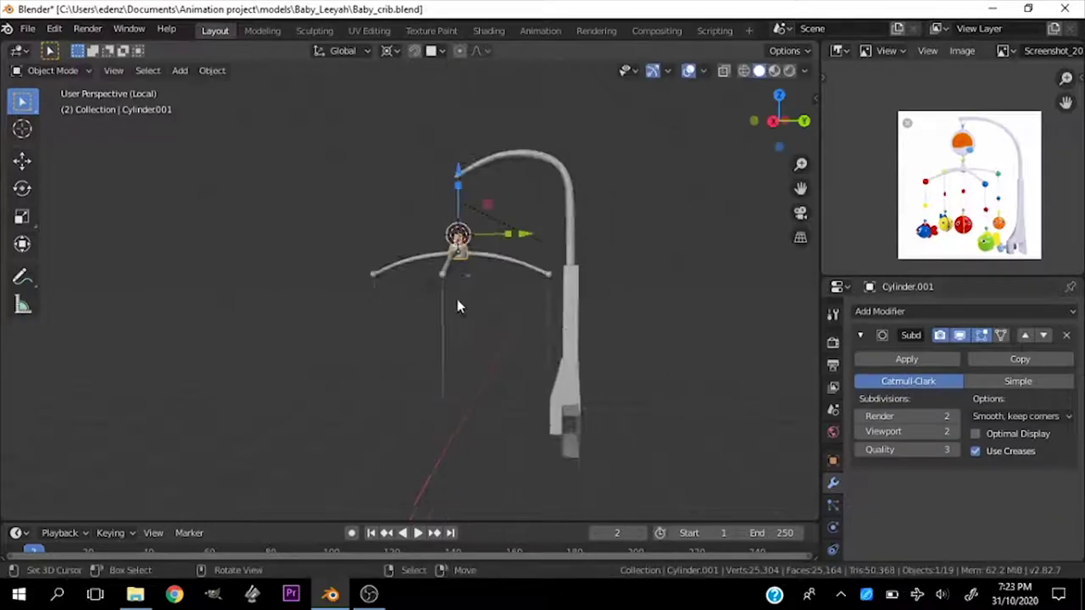
scroll(457, 299, "up", 3)
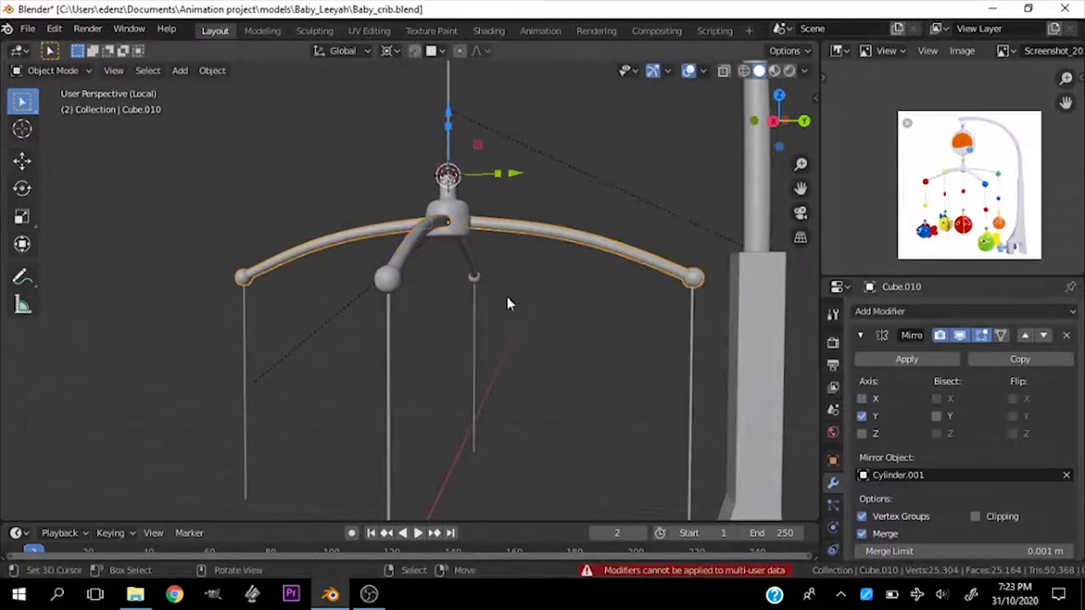
scroll(509, 311, "down", 3)
key("KP_1")
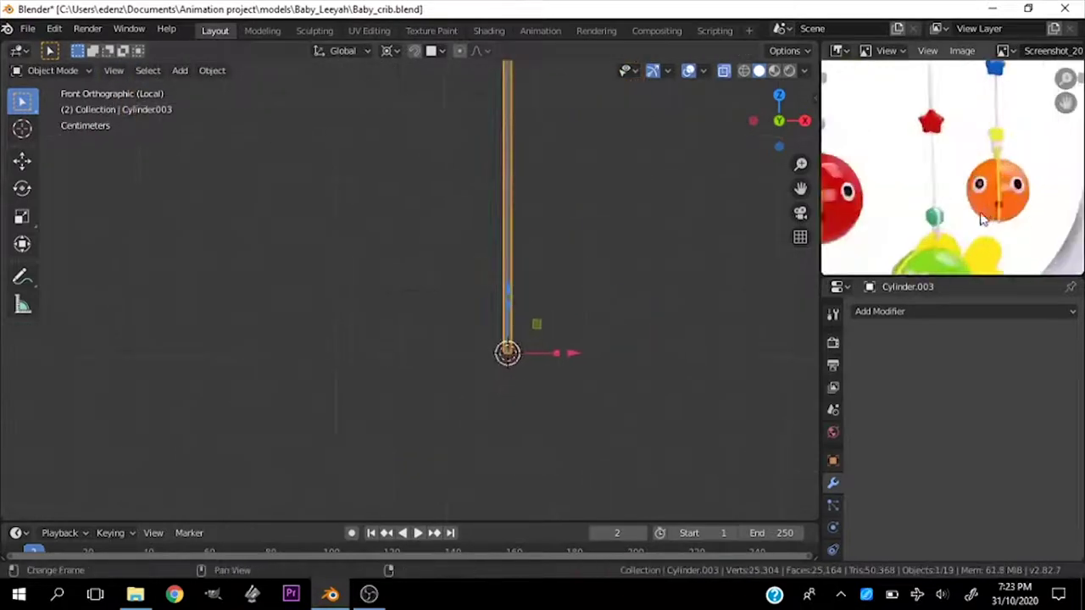
Step: Add a cube, subdivide it with Ctrl+2, shade it smooth and scale it down into a ball
key("shift+a")
left_click(593, 285)
key("ctrl+2")
right_click(477, 303)
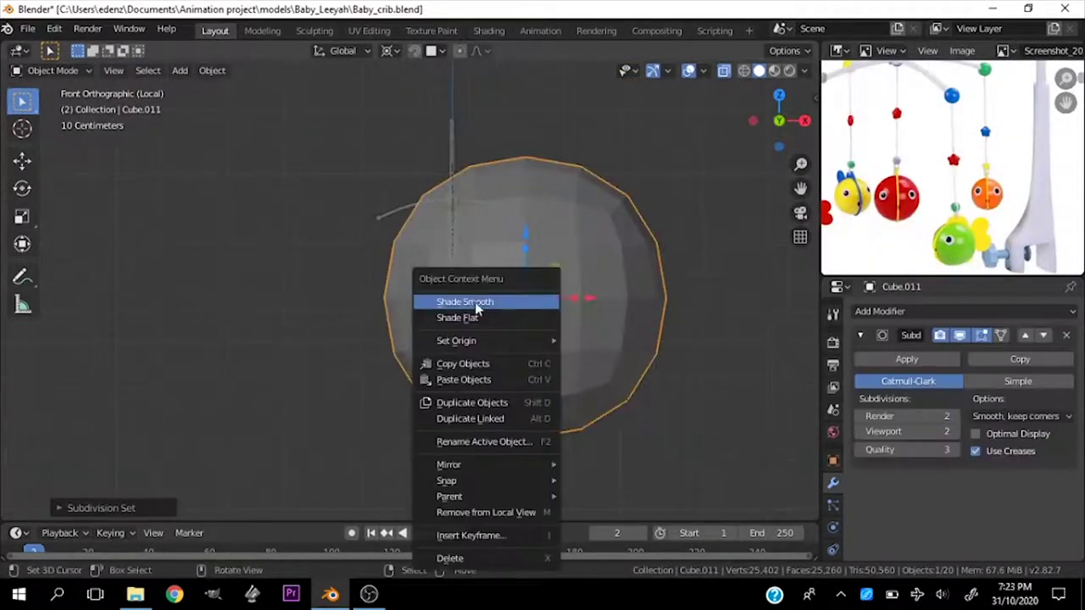
left_click(477, 304)
key("s")
left_click(602, 323)
scroll(601, 322, "down", 5)
Step: Move the ball to the string's lower end and resize it
key("g")
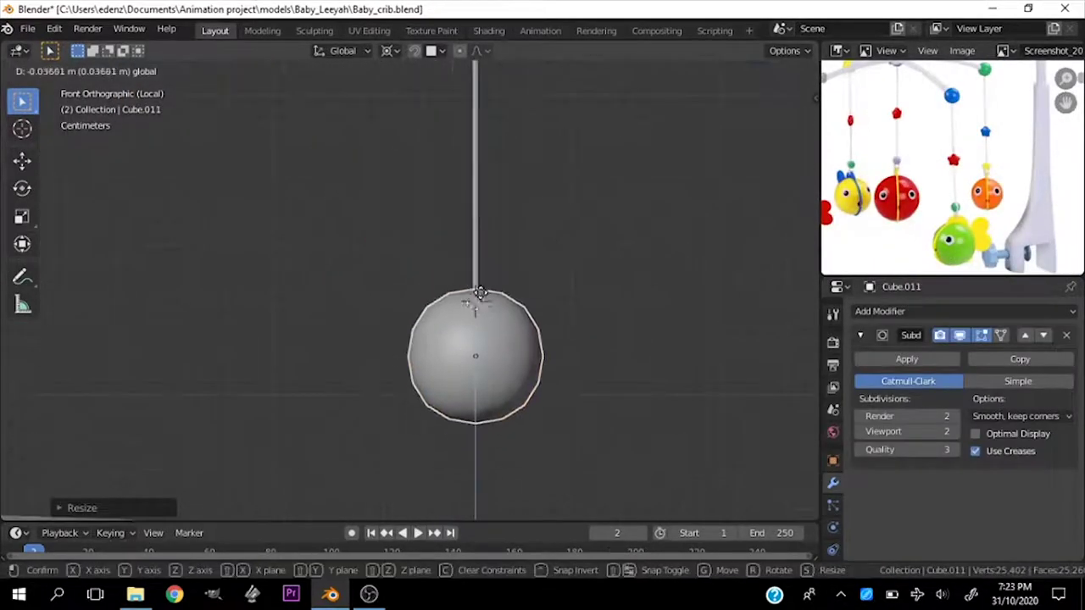
middle_click_drag(509, 297, 390, 263)
key("s")
left_click(388, 261)
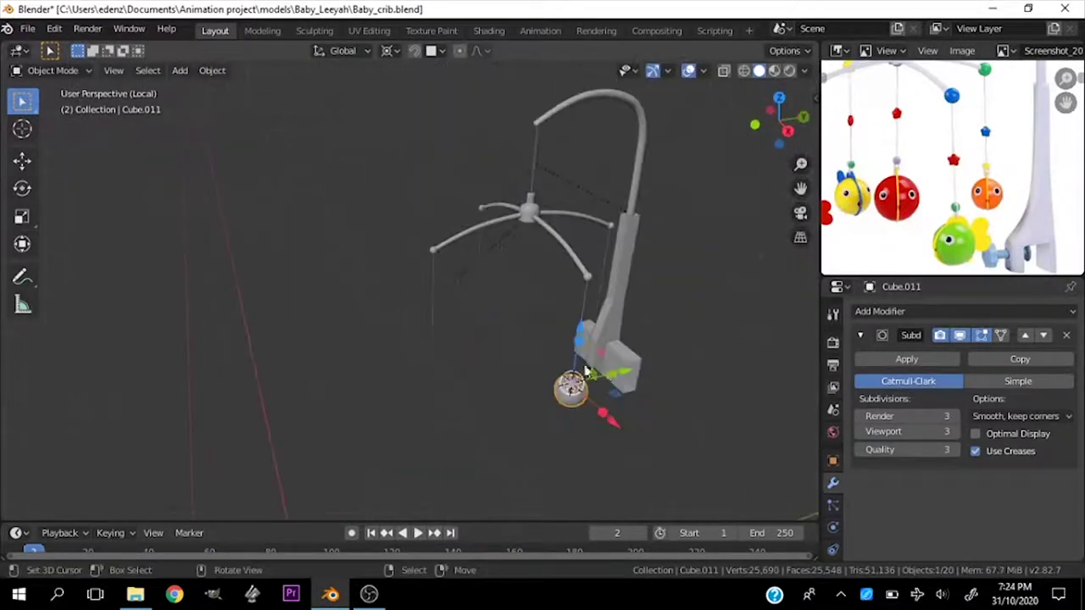
Step: Add a Mirror modifier on the Y axis only, using the central hub as mirror object
left_click(880, 311)
left_click(770, 162)
left_click(1066, 466)
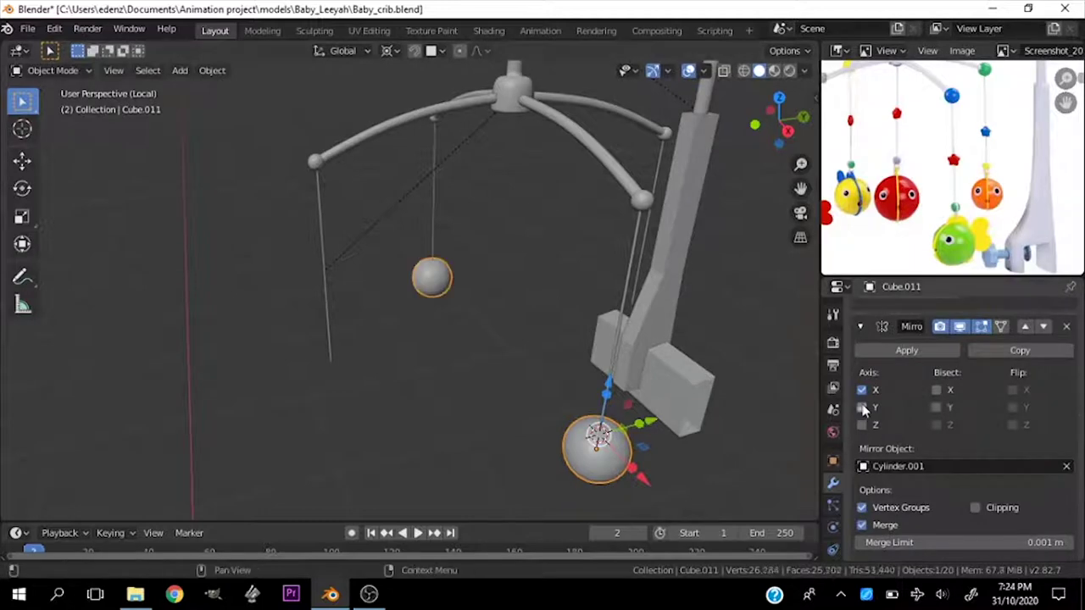
left_click(464, 295)
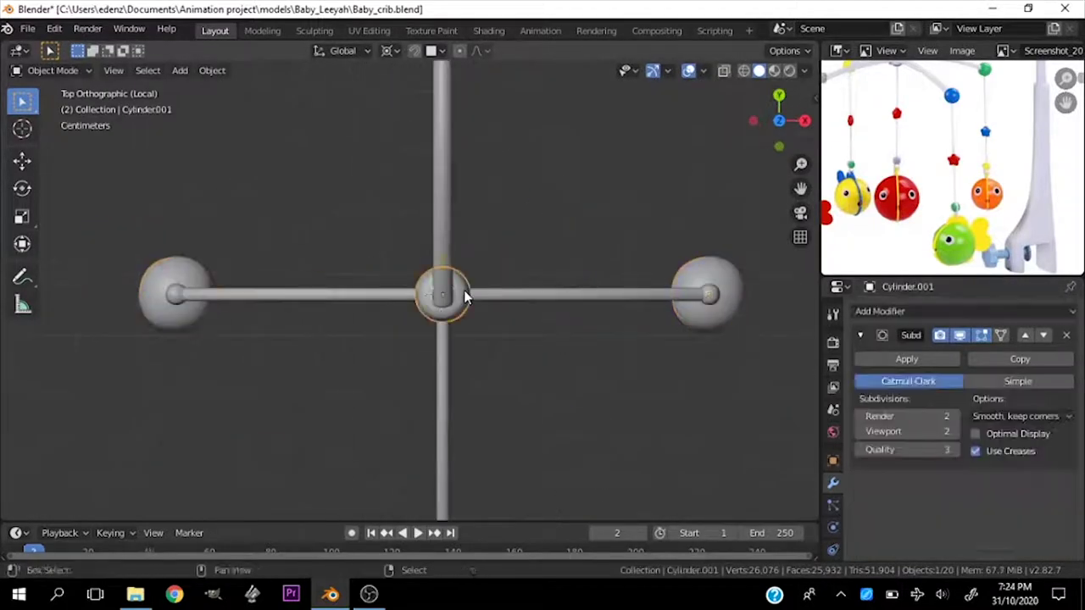
left_click(693, 268)
key("Return")
scroll(932, 424, "down", 2)
left_click(862, 517)
left_click(862, 534)
Step: Apply the Mirror modifier to make the mirrored balls permanent
middle_click_drag(594, 254, 519, 248)
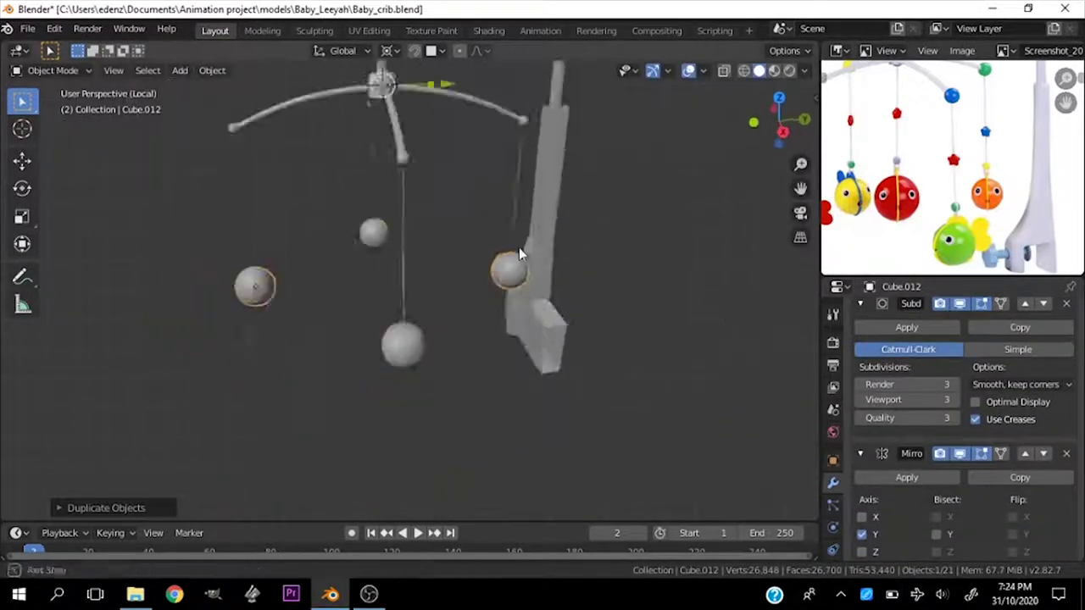
key("KP_3")
left_click(952, 472)
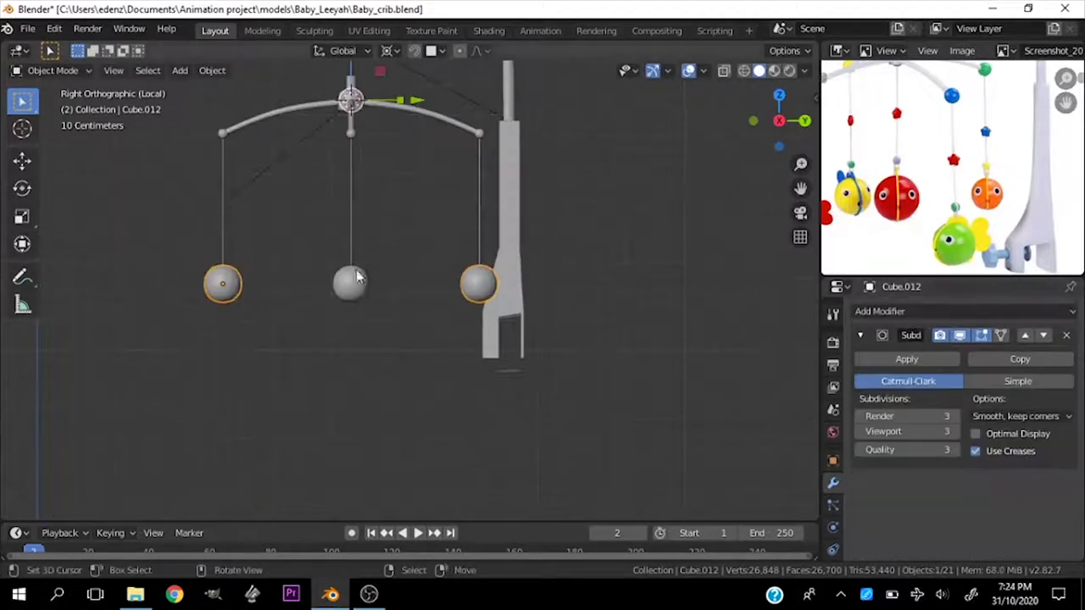
Step: In Edit Mode, select one whole ball and move it to a different height
left_click(351, 282)
left_click(471, 291, "shift")
left_click(479, 273)
scroll(479, 275, "up", 3)
key("Tab")
scroll(477, 274, "down", 2)
key("Tab")
scroll(475, 407, "up", 1)
left_click(473, 417)
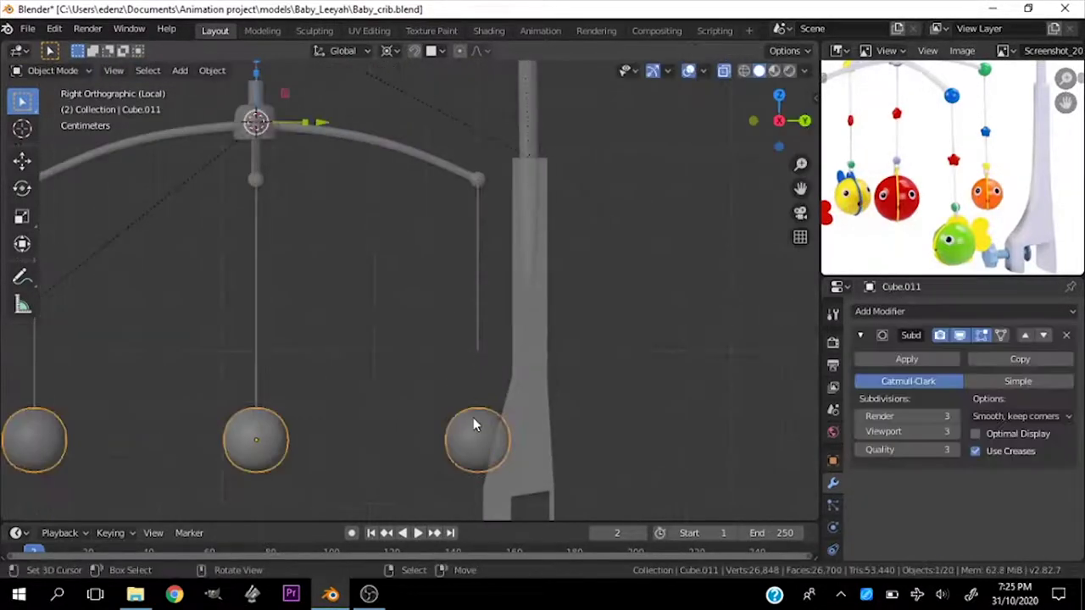
key("Tab")
key("ctrl+l")
left_click(486, 295)
scroll(486, 295, "up", 2)
Step: Parent the hanging strings and toys to the central hub
scroll(479, 356, "down", 2)
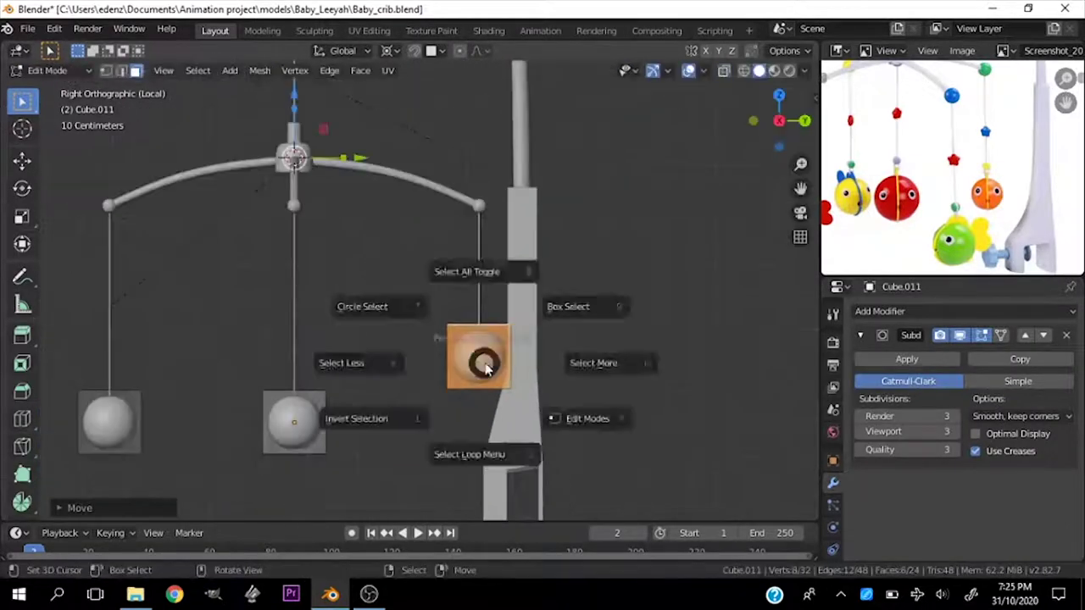
key("Tab")
scroll(479, 370, "down", 2)
middle_click_drag(479, 370, 555, 420)
key("Tab")
key("KP_3")
left_click(412, 274)
scroll(399, 286, "up", 2)
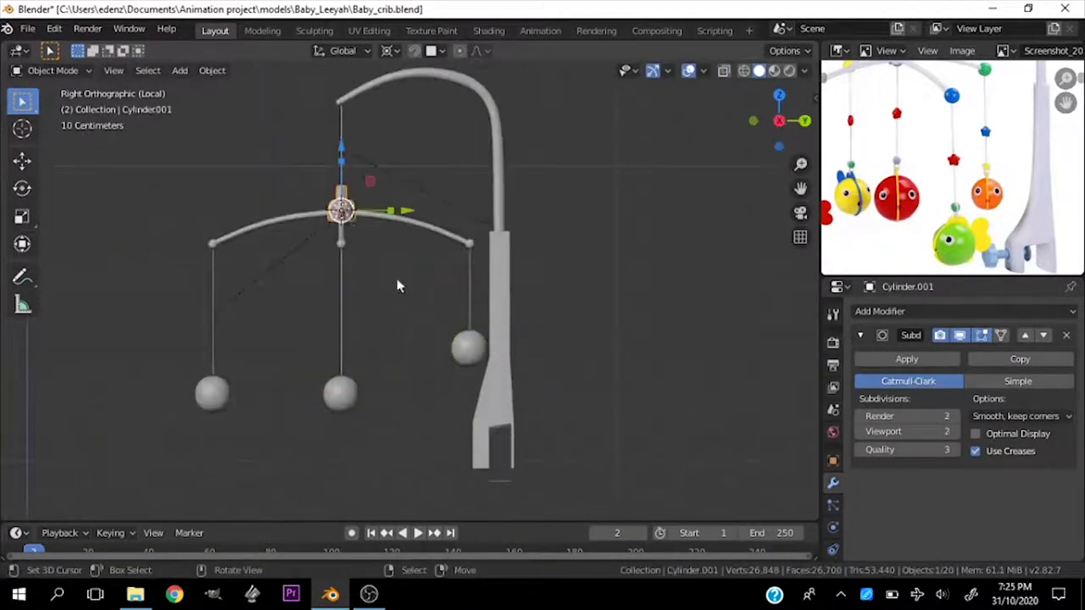
left_click(341, 396, "shift")
key("ctrl+p")
left_click(412, 359)
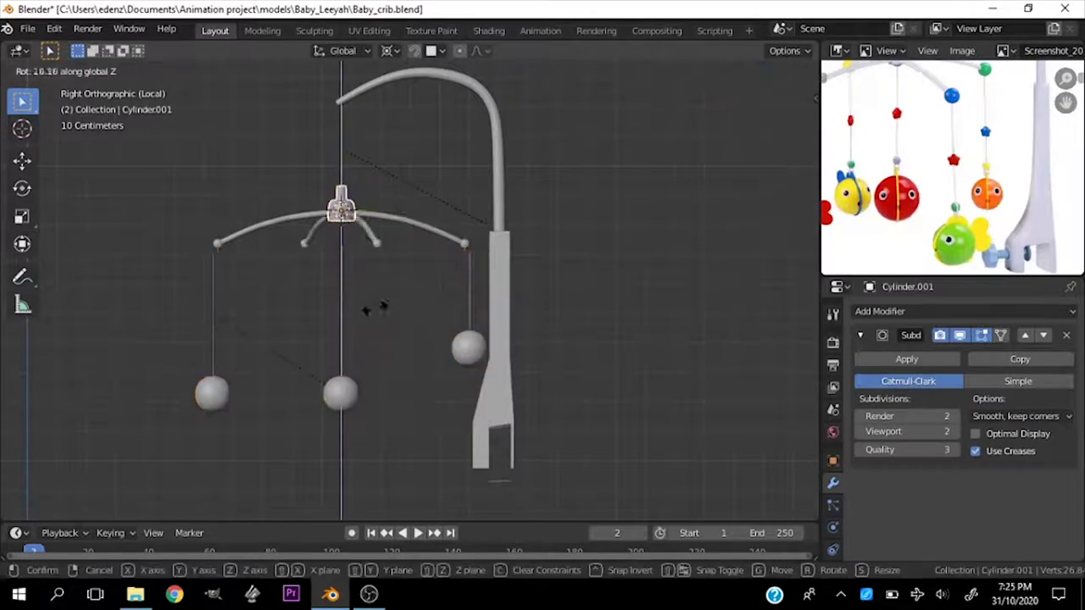
Step: Clear the earlier parenting, re-parent the strings and toys to the hub, and test it with a move
mouse_move(368, 308)
middle_mouse_down()
mouse_move(387, 346)
mouse_move(299, 219)
middle_mouse_up()
scroll(322, 271, "down", 2)
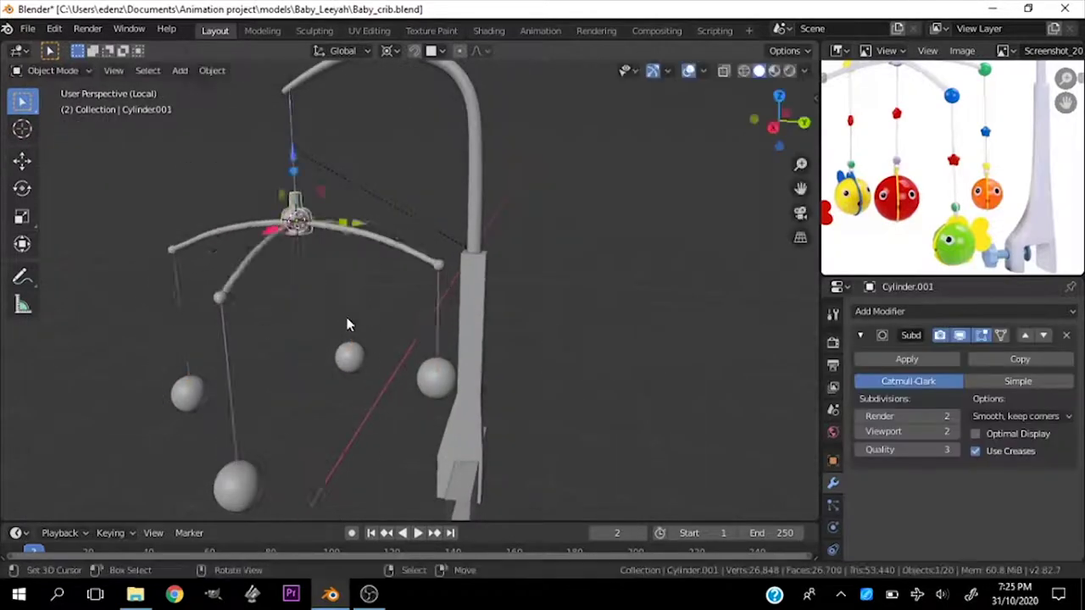
left_click(339, 347)
left_click(232, 256)
scroll(279, 297, "down", 2)
key("alt+p")
left_click(356, 345)
scroll(357, 345, "up", 3)
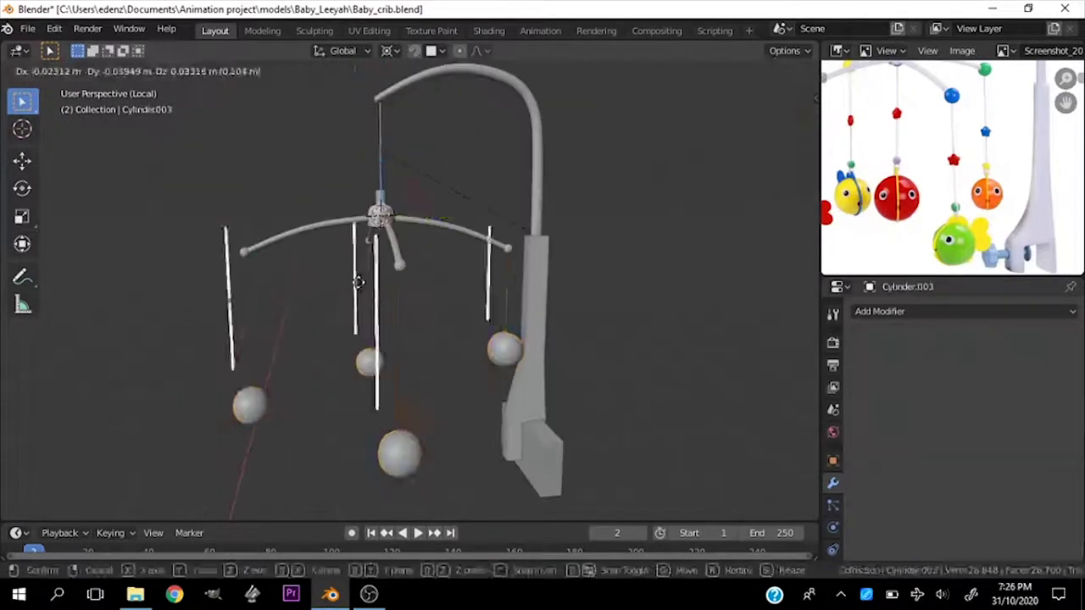
key("ctrl+p")
left_click(364, 367)
key("g")
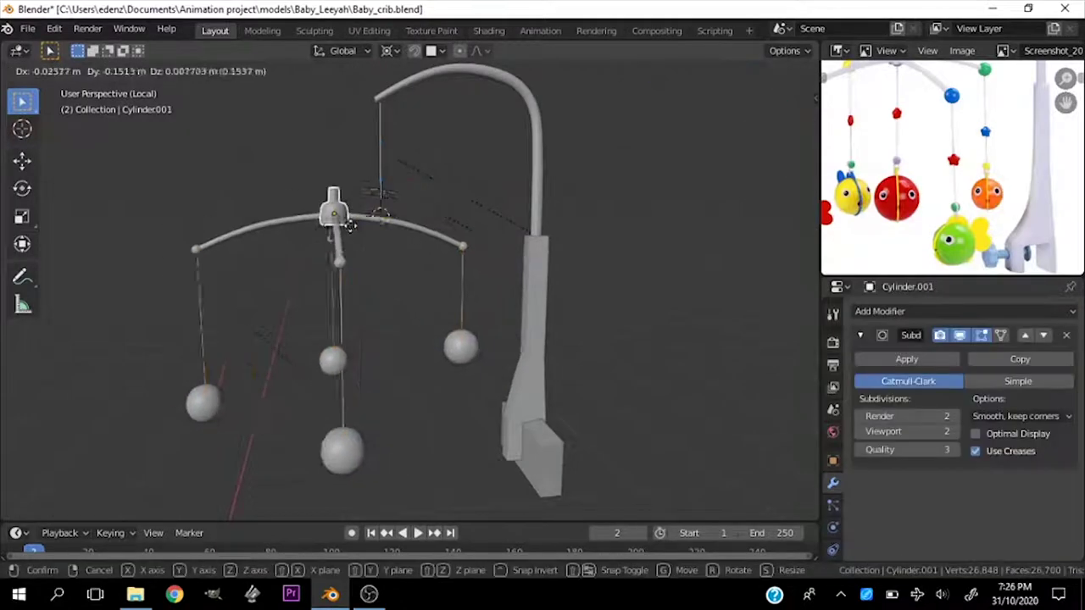
key("r")
left_click(484, 260)
Step: Spin the hub and its attached parts about the vertical Z axis
left_click(288, 195)
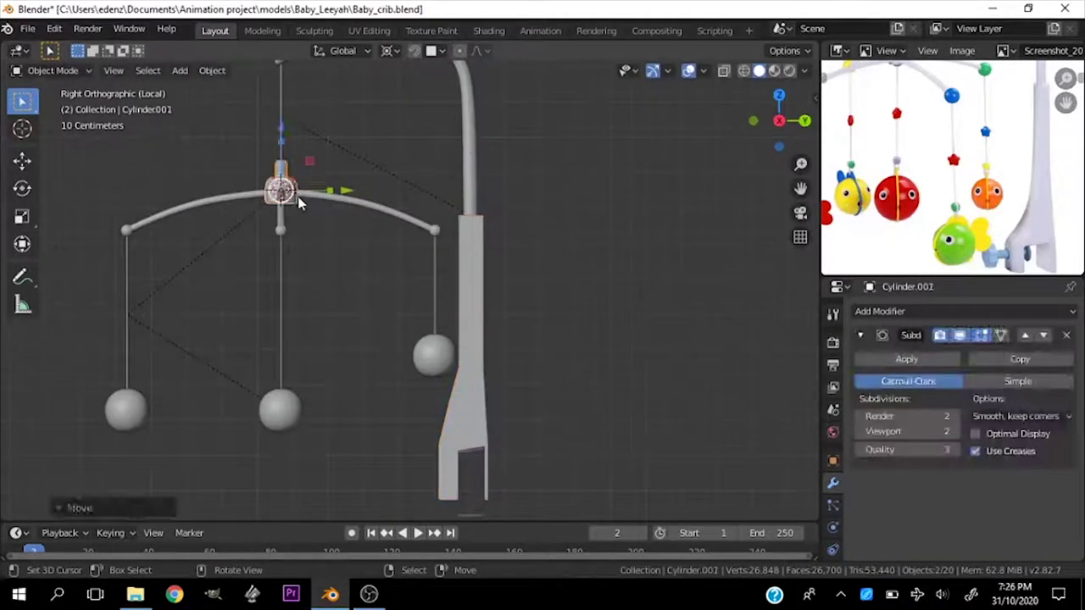
mouse_move(298, 201)
middle_mouse_down()
mouse_move(359, 286)
mouse_move(297, 286)
middle_mouse_up()
left_click(267, 284)
key("r")
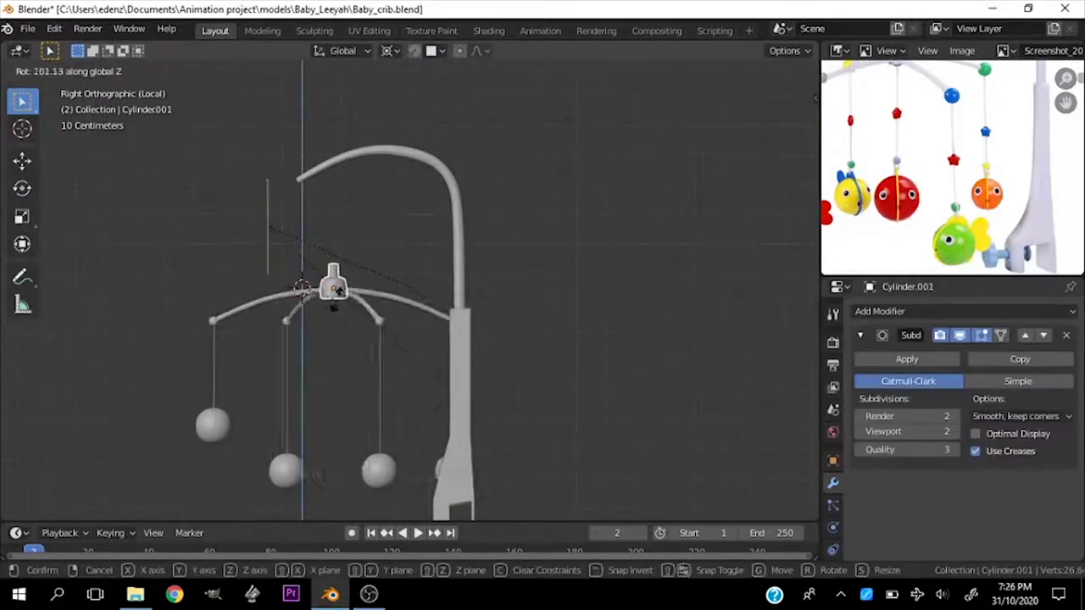
right_click(332, 329)
key("r")
key("z")
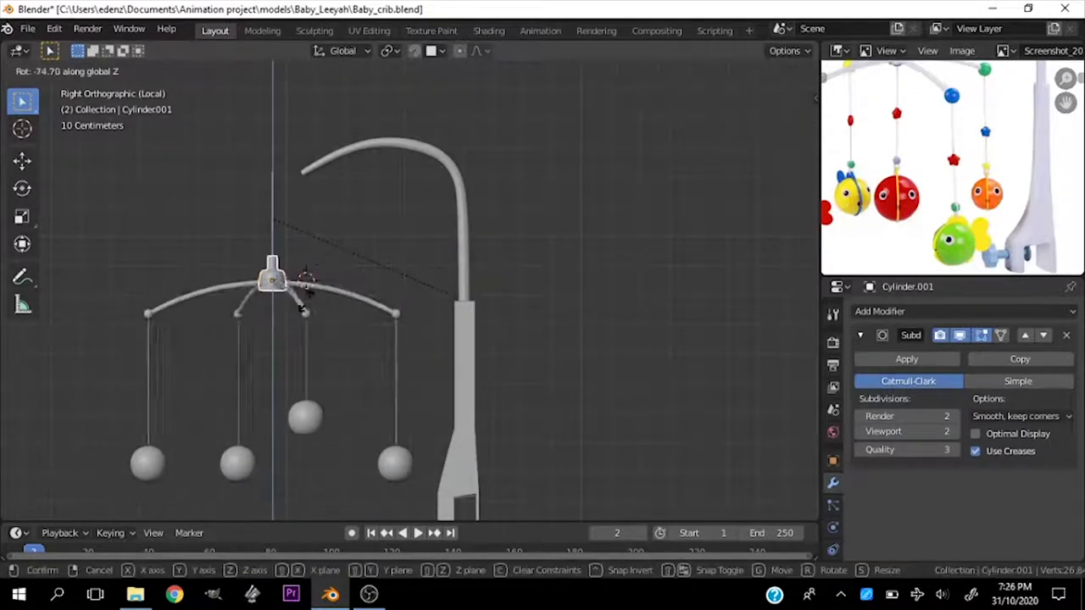
Step: Circle-select the tip section of the stand's curved arm in Edit Mode
left_click(325, 163)
key("Tab")
key("c")
left_click_drag(433, 237, 371, 271)
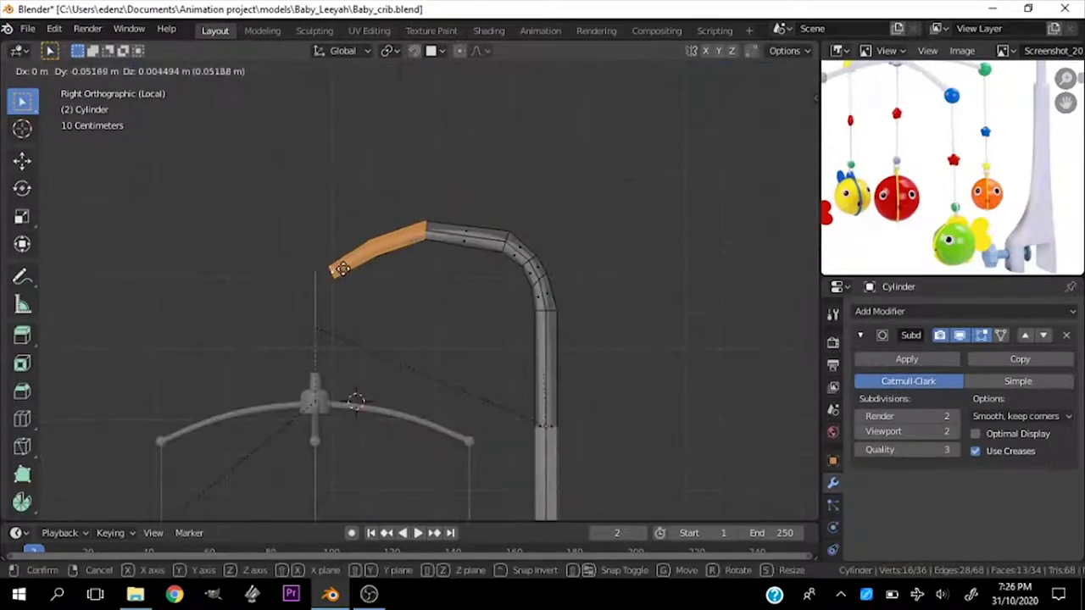
Step: Shift the curved arm's tip with proportional editing to reshape the arm
key("g")
left_click(297, 264)
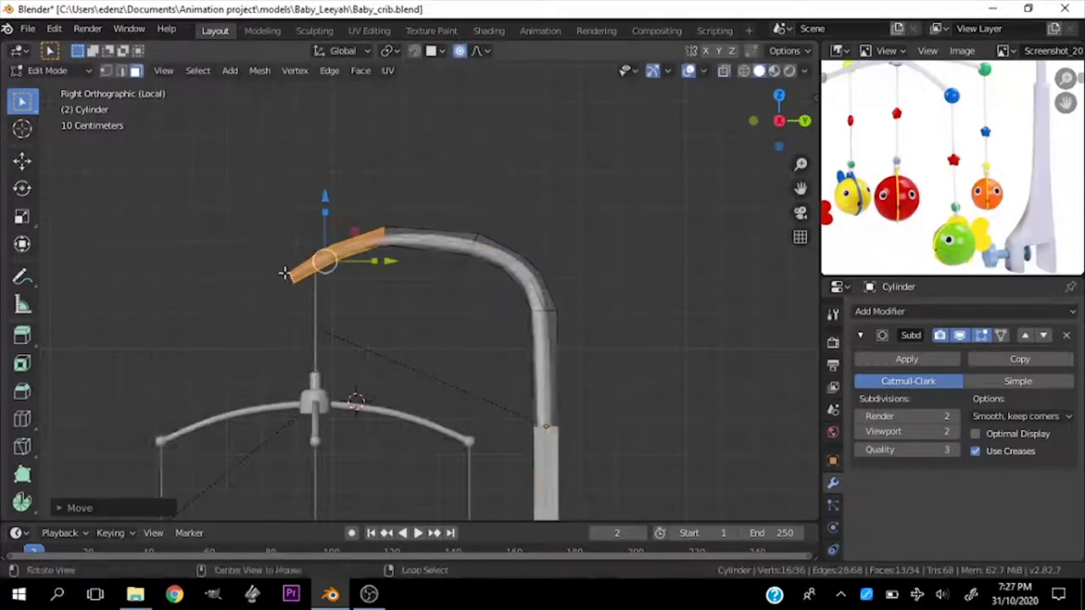
scroll(424, 272, "up", 2)
key("g")
left_click(343, 294)
key("Tab")
key("g")
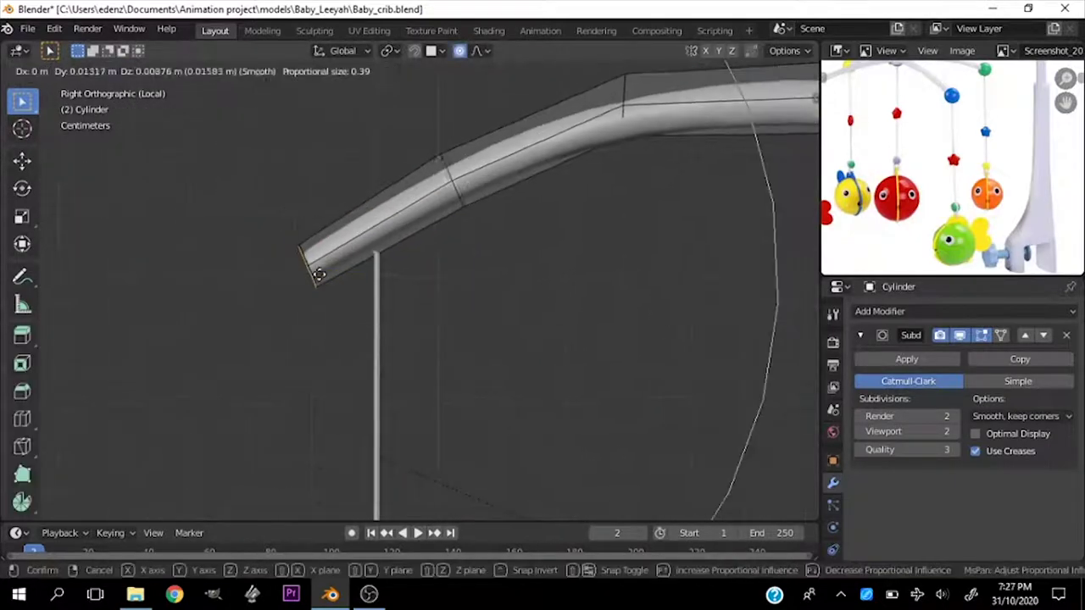
left_click(357, 289)
scroll(381, 339, "down", 3)
Step: Move the hanging sphere's linked mesh onto the end of the left string
left_click(451, 483)
key("Tab")
key("ctrl+l")
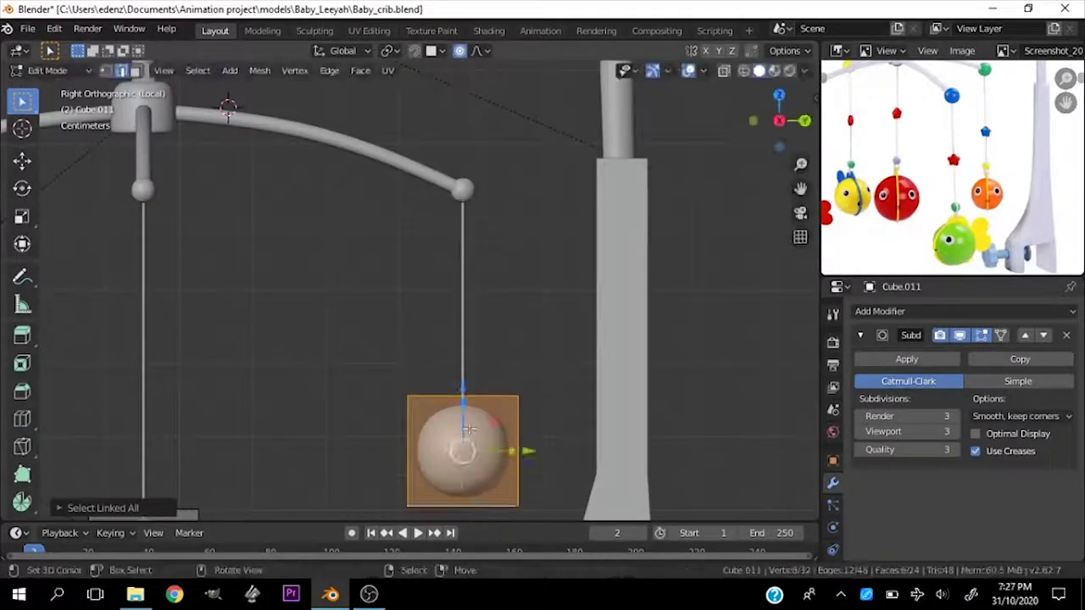
left_click(466, 410)
scroll(465, 410, "down", 5)
scroll(330, 405, "up", 4)
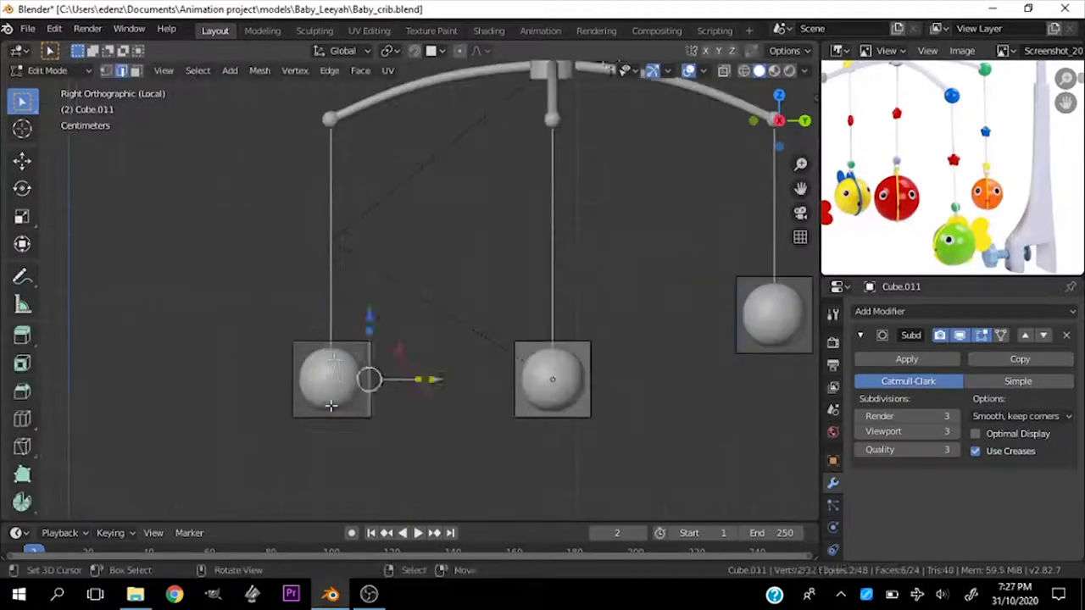
left_click(337, 324)
scroll(322, 390, "up", 3)
scroll(327, 416, "up", 2)
scroll(327, 416, "down", 6)
middle_click_drag(327, 417, 582, 399)
scroll(477, 364, "up", 2)
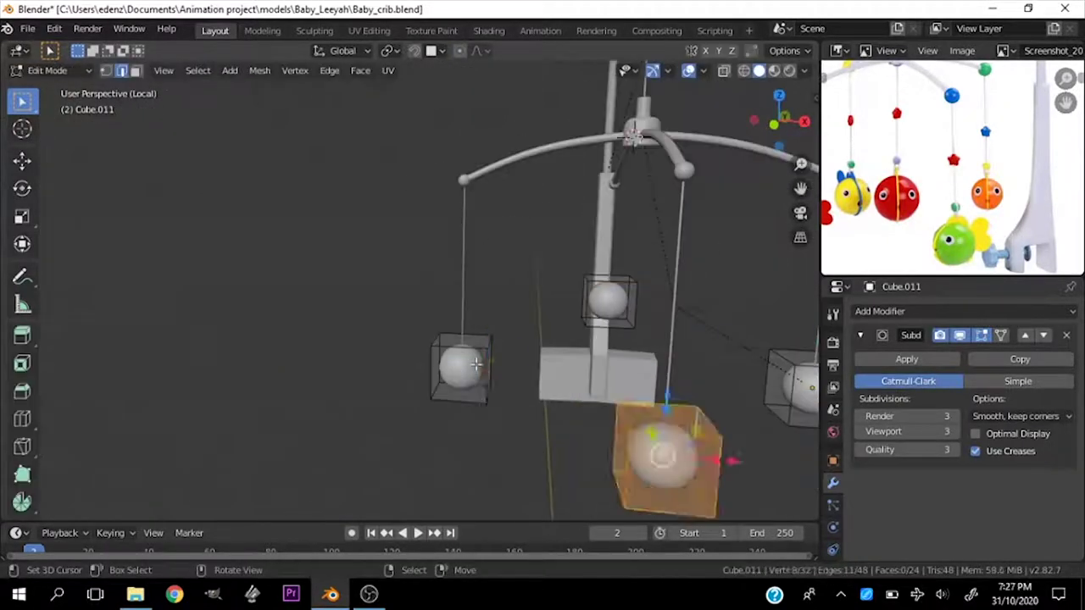
key("Tab")
scroll(467, 322, "down", 4)
Step: Rotate the hub with its crossbars from the side view
key("KP_3")
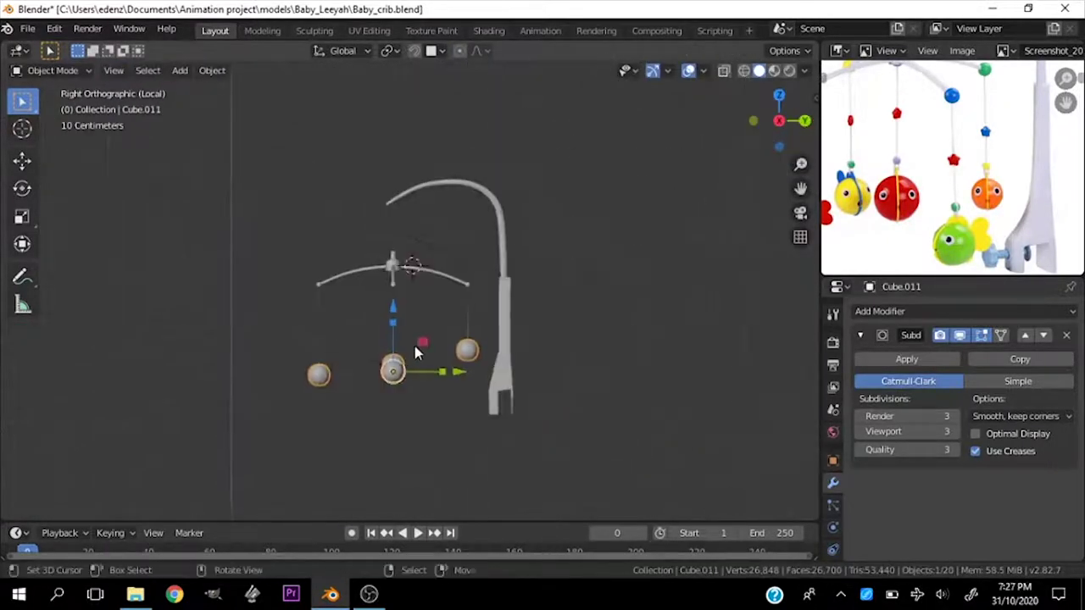
left_click(414, 345)
scroll(414, 346, "up", 5)
key("r")
scroll(407, 288, "down", 3)
left_click(319, 310)
scroll(320, 311, "up", 2)
Step: Snap the 3D cursor to the middle sphere
left_click(325, 405)
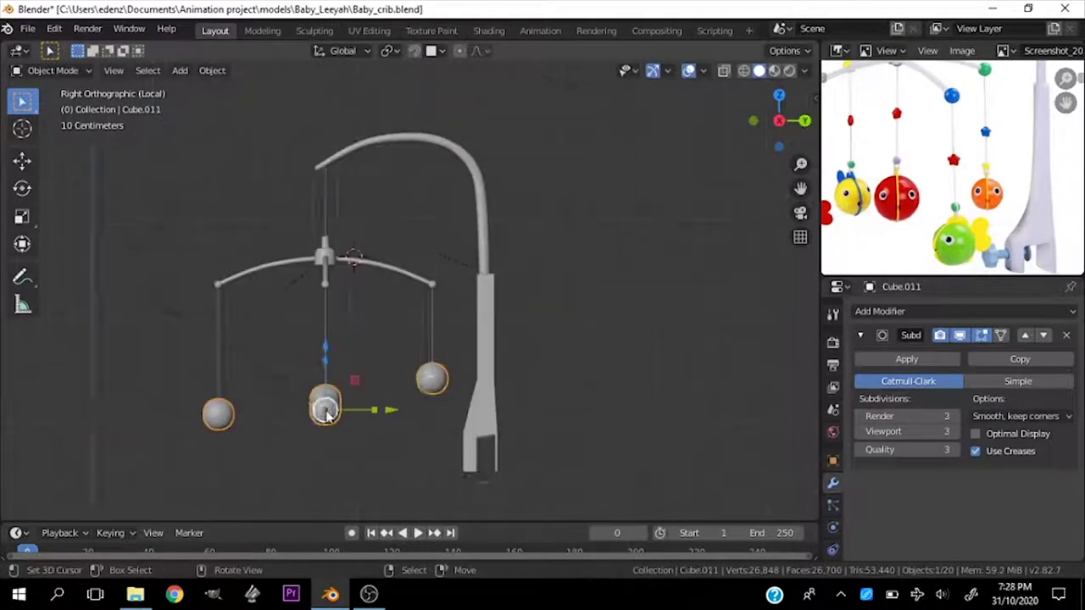
middle_click_drag(324, 404, 502, 342)
key("Tab")
key("shift+s")
left_click(552, 461)
key("Tab")
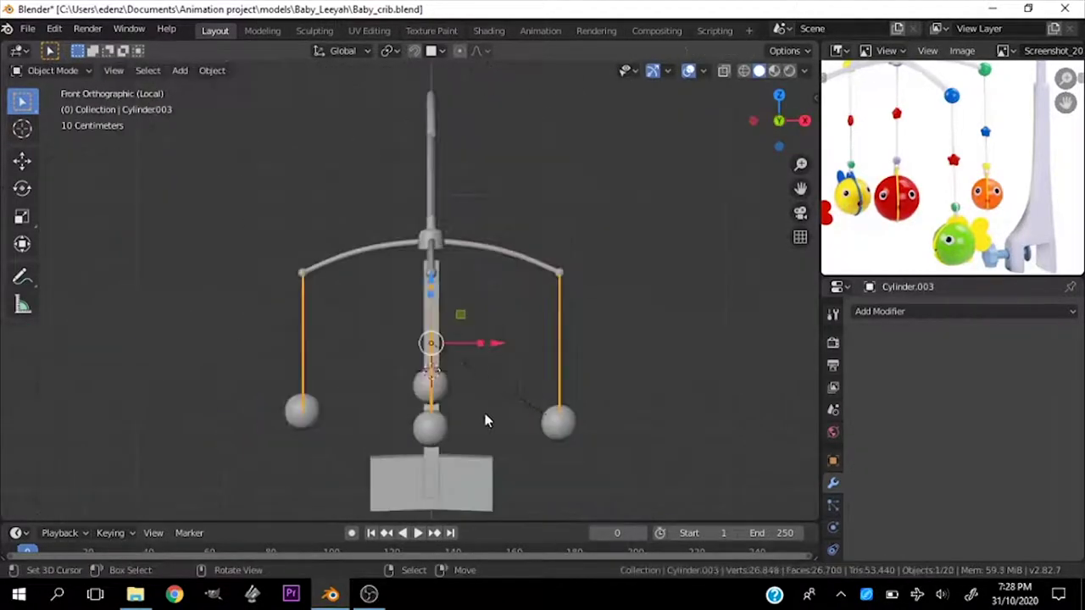
scroll(511, 377, "up", 3)
key("shift+a")
Step: Search the Preferences add-ons for 'MESH' and confirm Add Mesh: Extra Objects is enabled
left_click(53, 28)
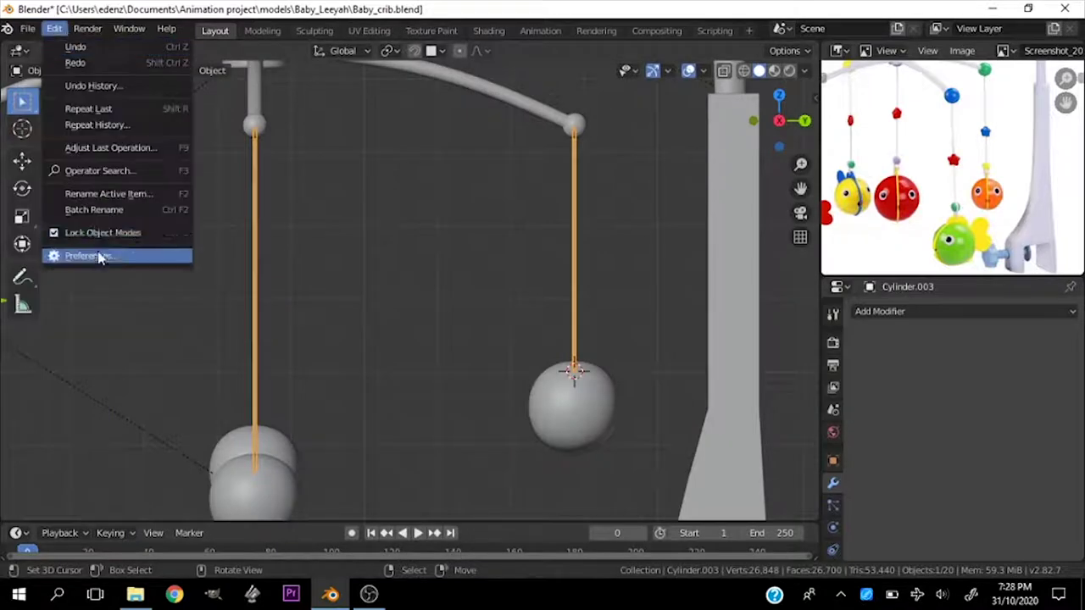
left_click(89, 255)
type("MESH")
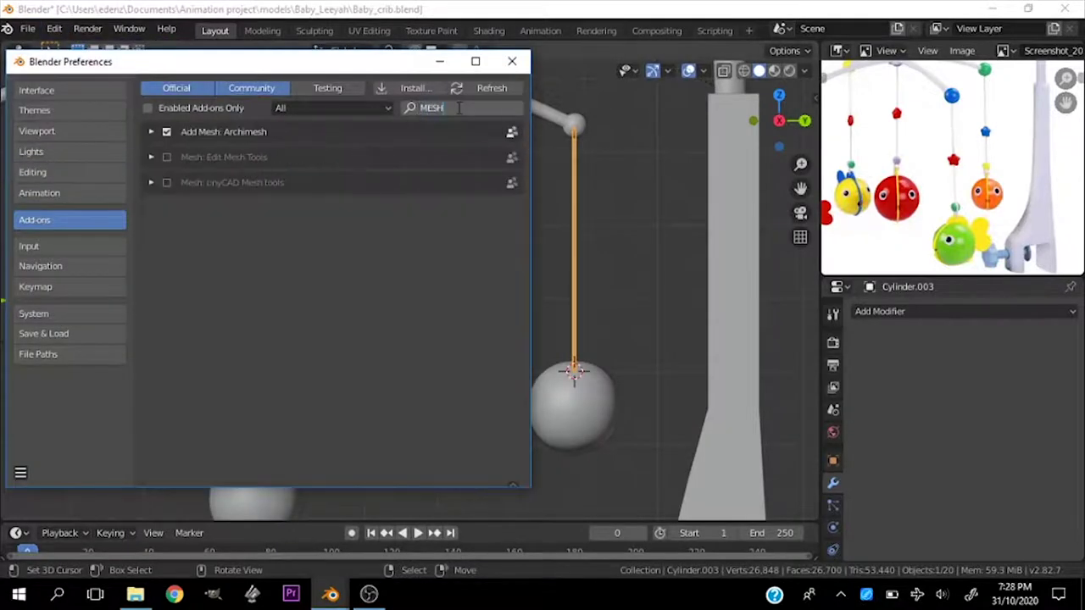
key("BackSpace")
key("BackSpace")
key("BackSpace")
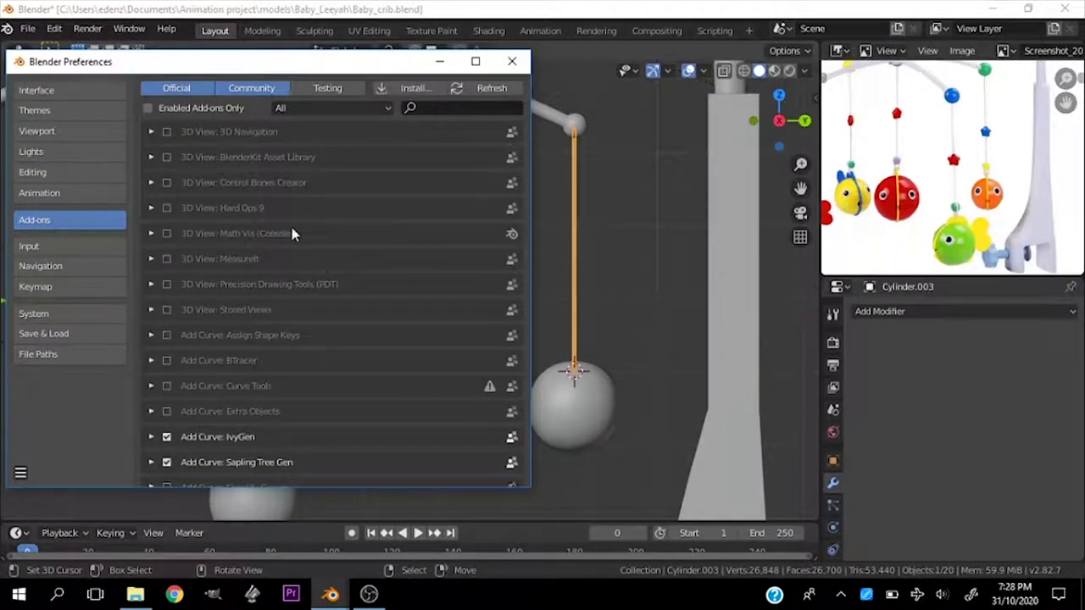
scroll(292, 233, "down", 3)
scroll(210, 362, "down", 5)
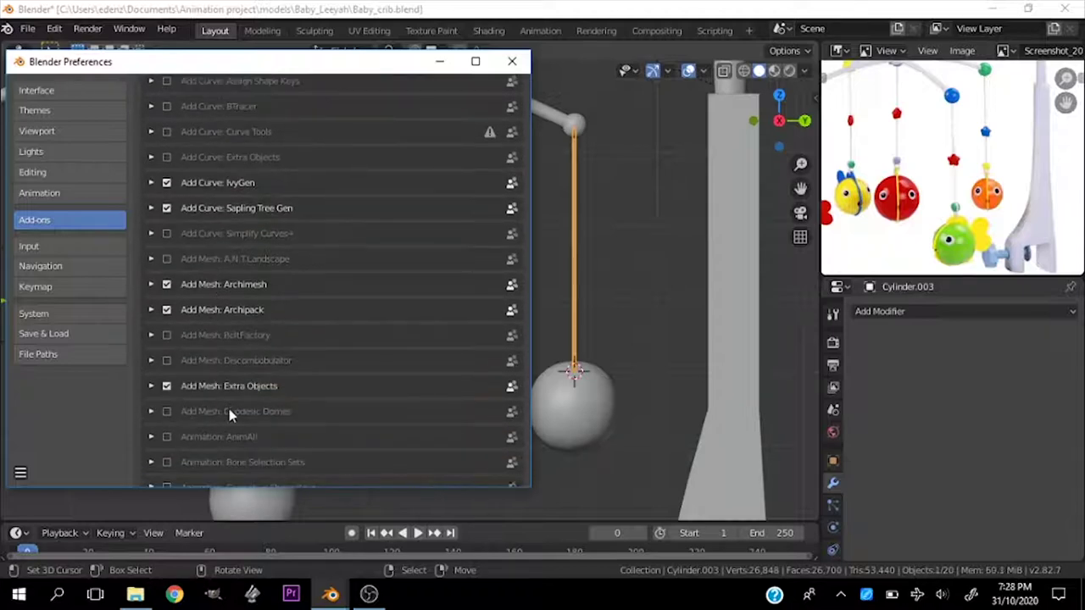
scroll(443, 226, "down", 3)
key("shift+a")
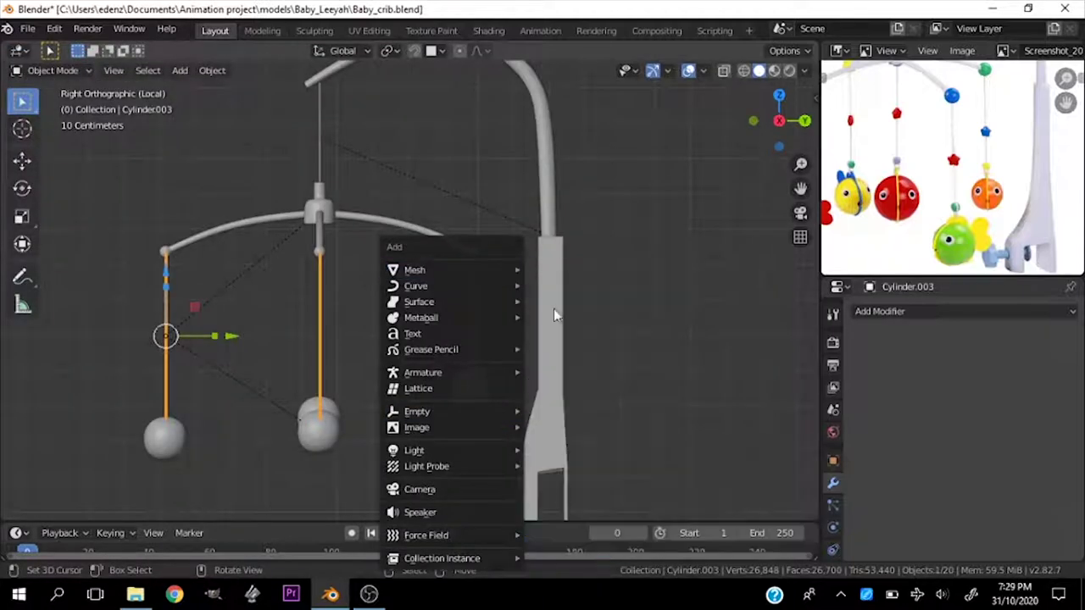
Step: Add a Simple Star mesh and rotate it 90 degrees about Y to stand it up
left_click(577, 482)
middle_click_drag(522, 390, 579, 391)
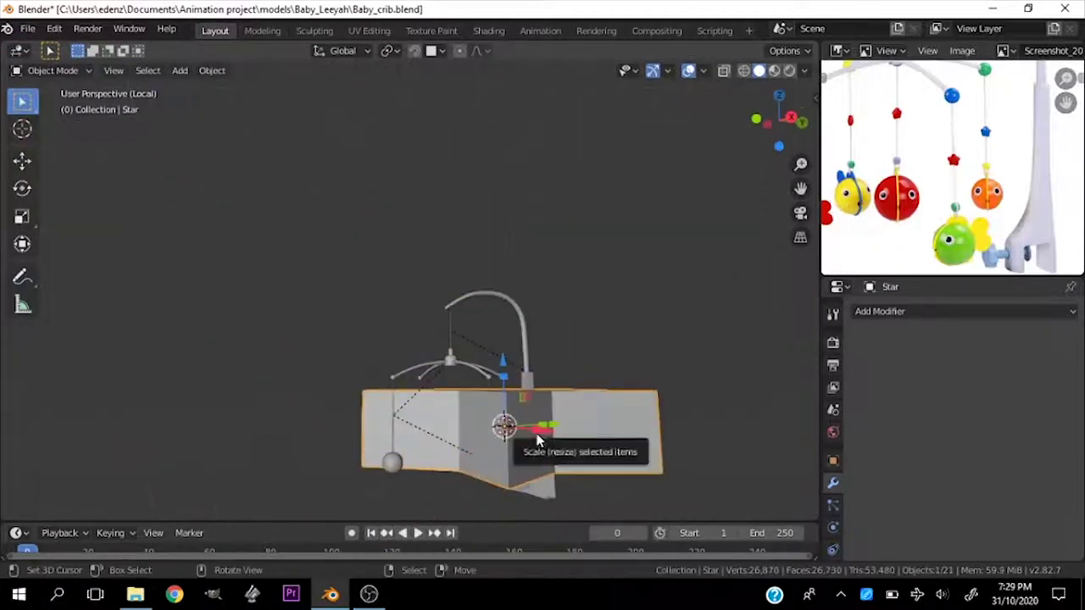
key("KP_1")
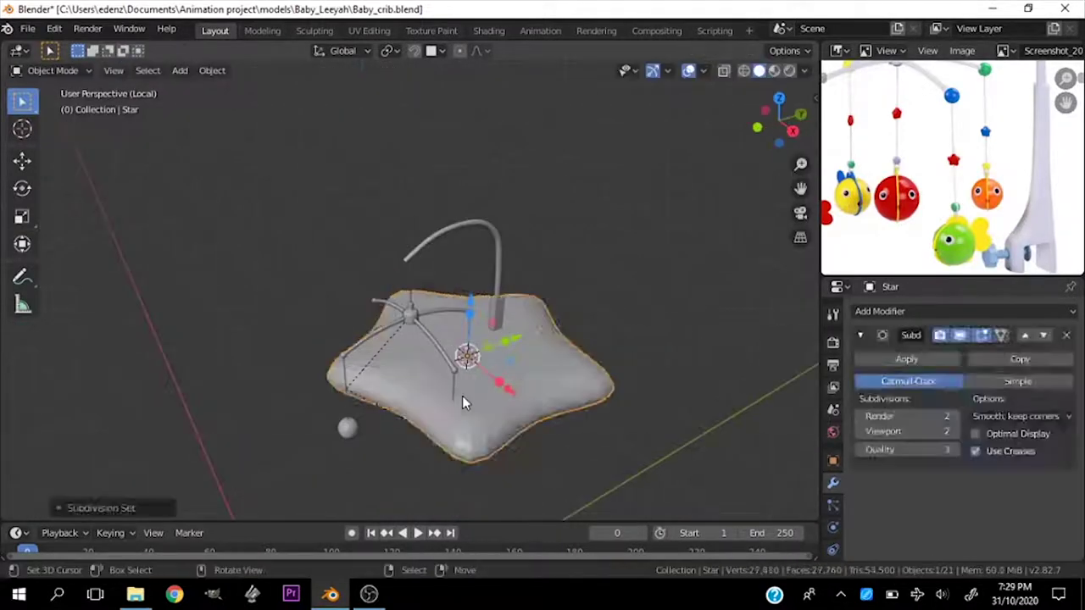
key("r")
key("y")
key("9")
key("0")
left_click(429, 360)
Step: Shrink the star and move it onto a string from the top view
key("KP_3")
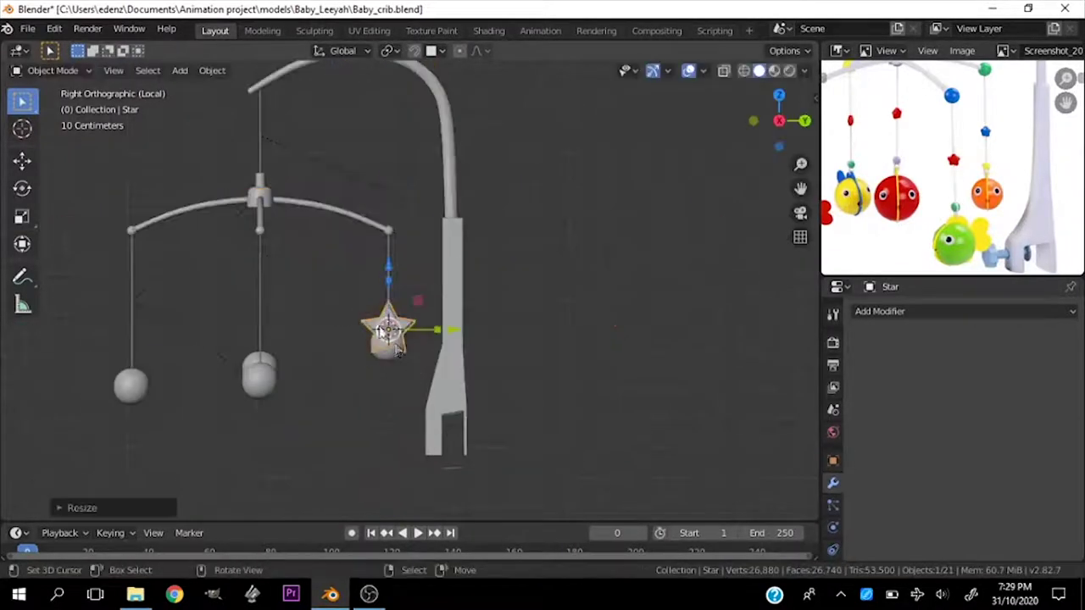
key("s")
left_click(431, 225)
scroll(431, 226, "up", 3)
scroll(351, 278, "down", 5)
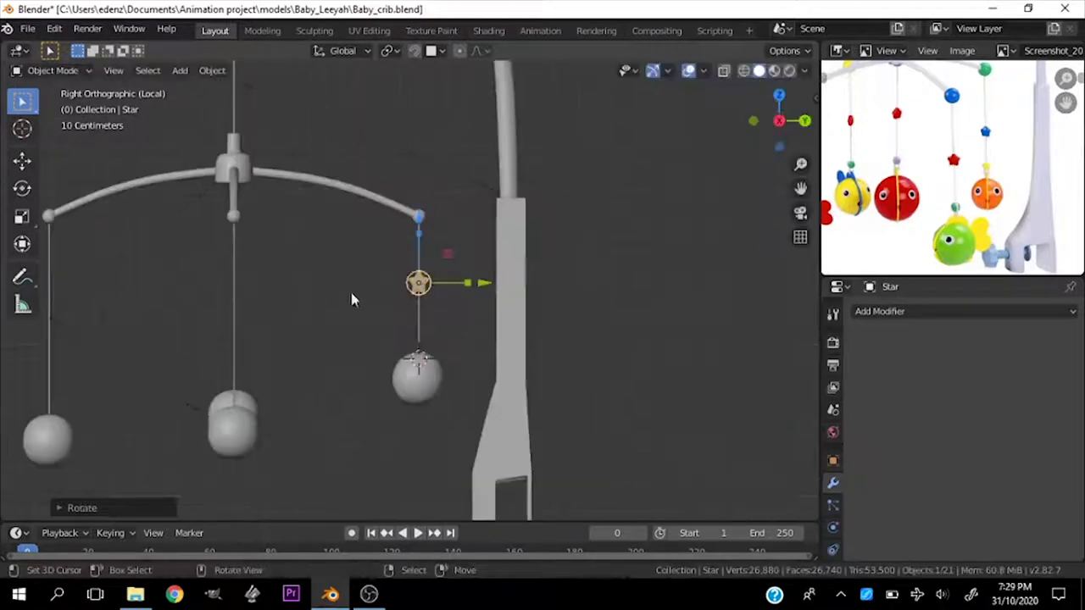
key("KP_7")
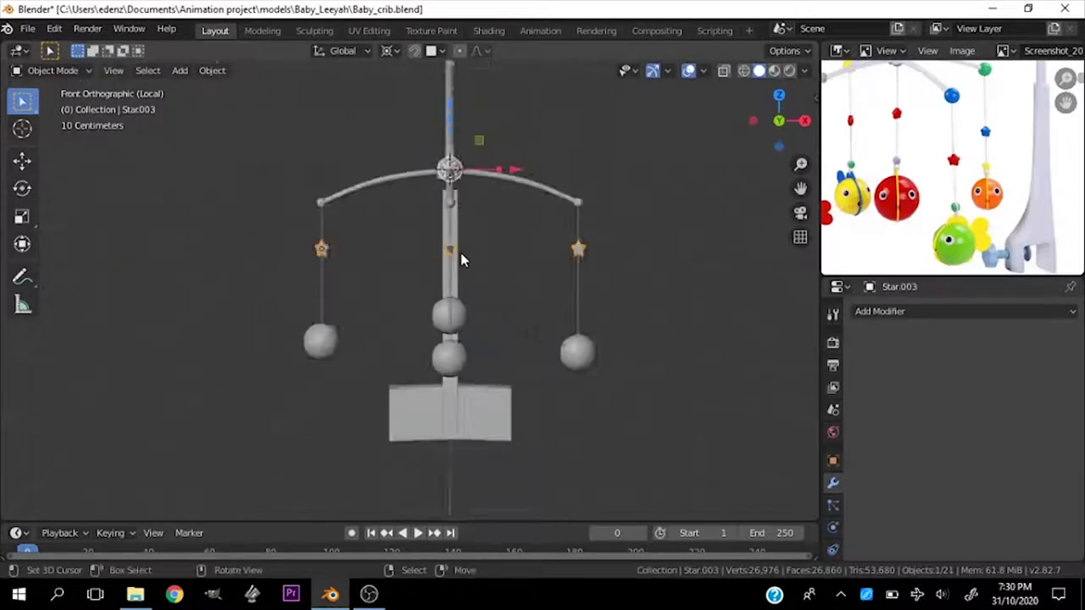
key("g")
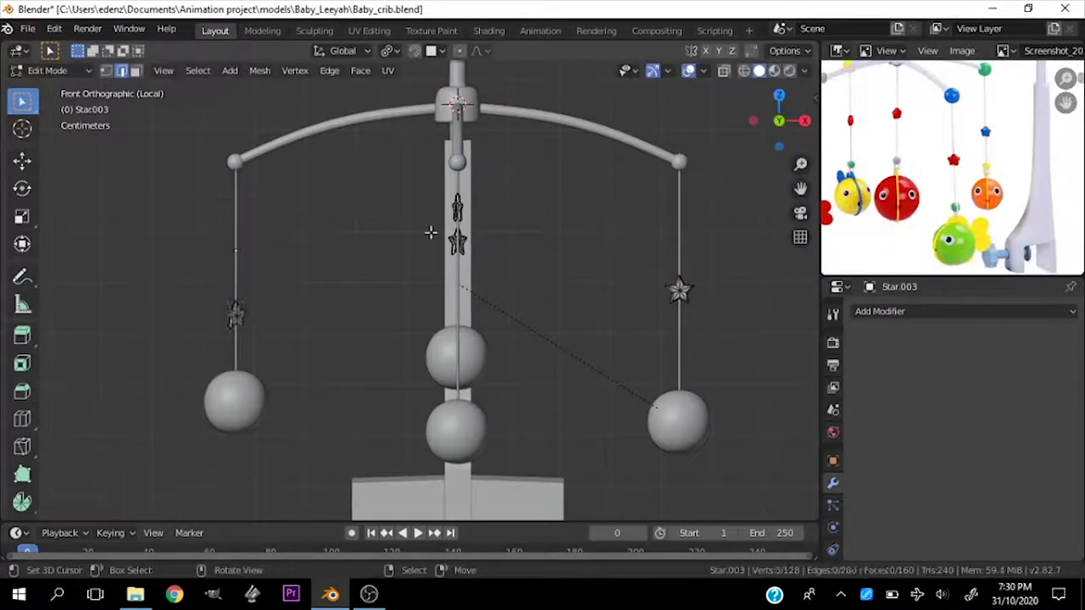
mouse_move(499, 230)
middle_mouse_down()
mouse_move(482, 290)
mouse_move(500, 309)
middle_mouse_up()
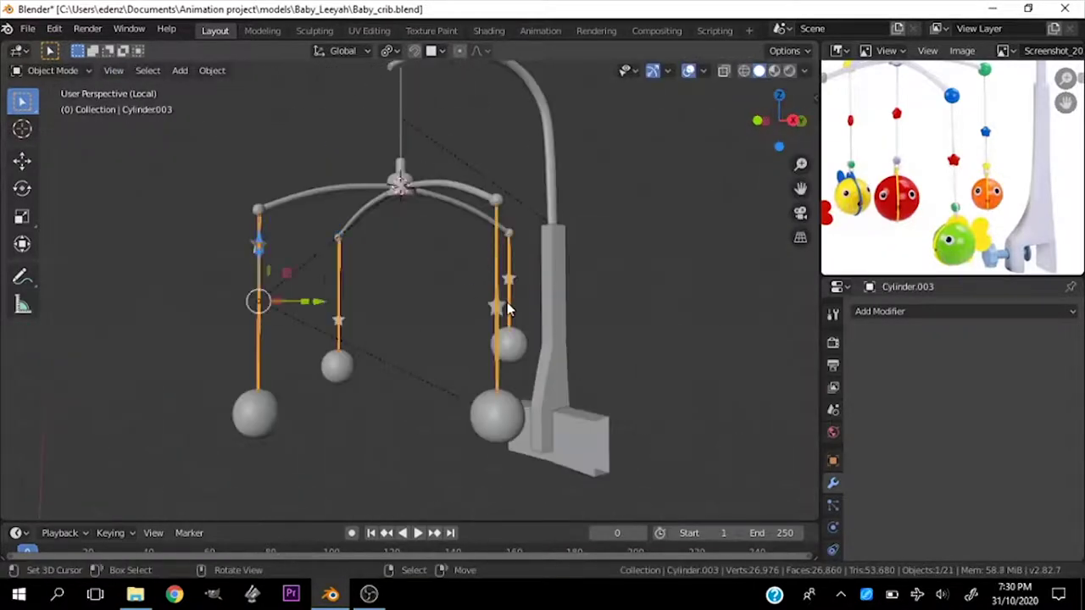
Step: Spin the mobile around its hub about the vertical Z axis
key("ctrl+l")
left_click(400, 177)
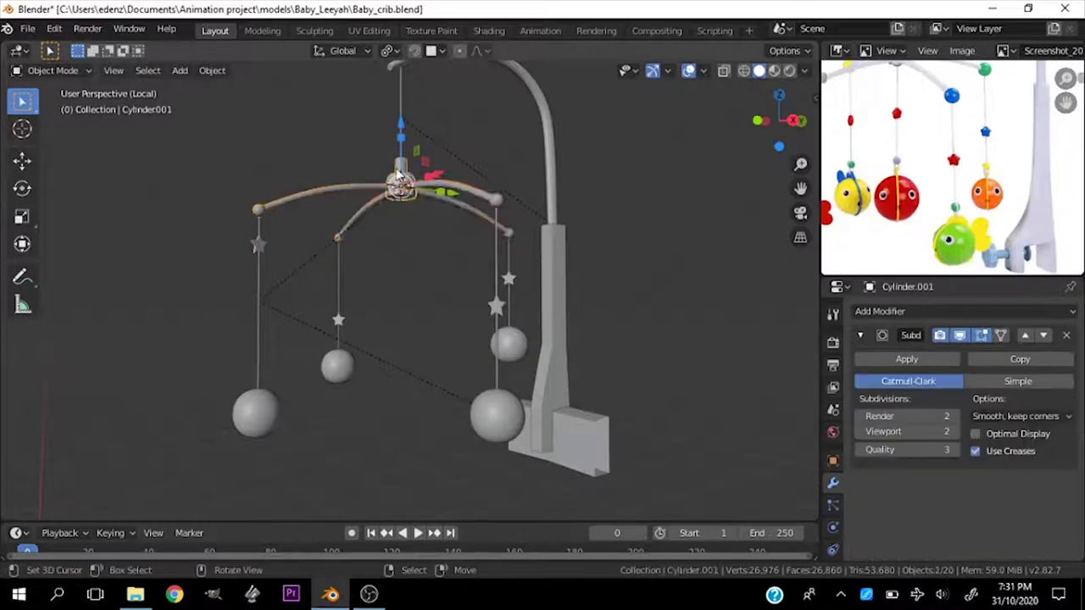
key("r")
key("z")
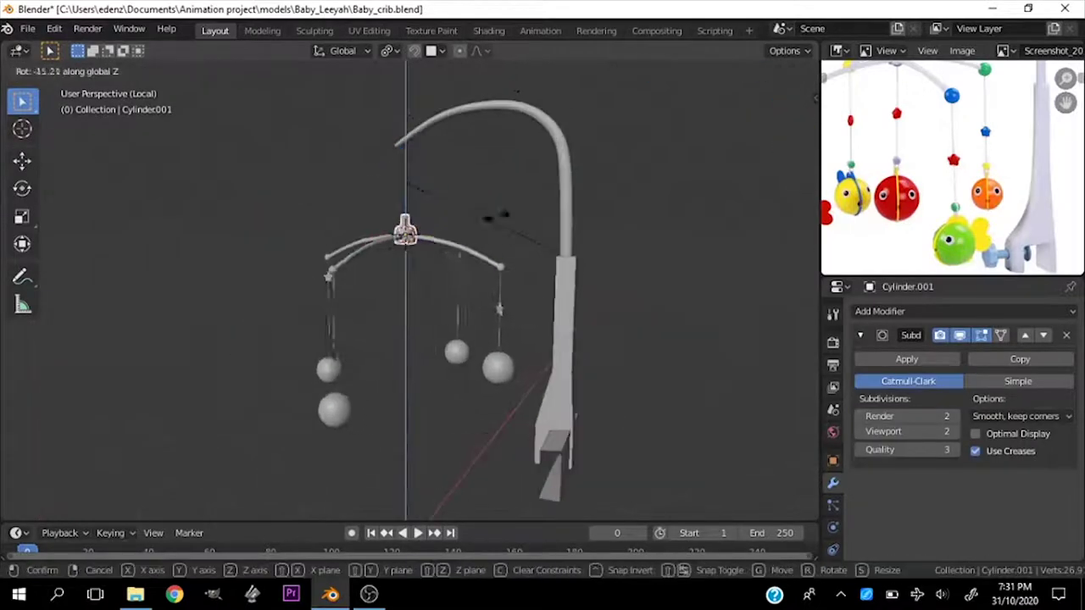
left_click(695, 236)
scroll(695, 236, "down", 3)
scroll(560, 288, "up", 3)
Step: Select the stand and its curved arm and inspect the arm's mesh
left_click(568, 305)
scroll(533, 272, "down", 4)
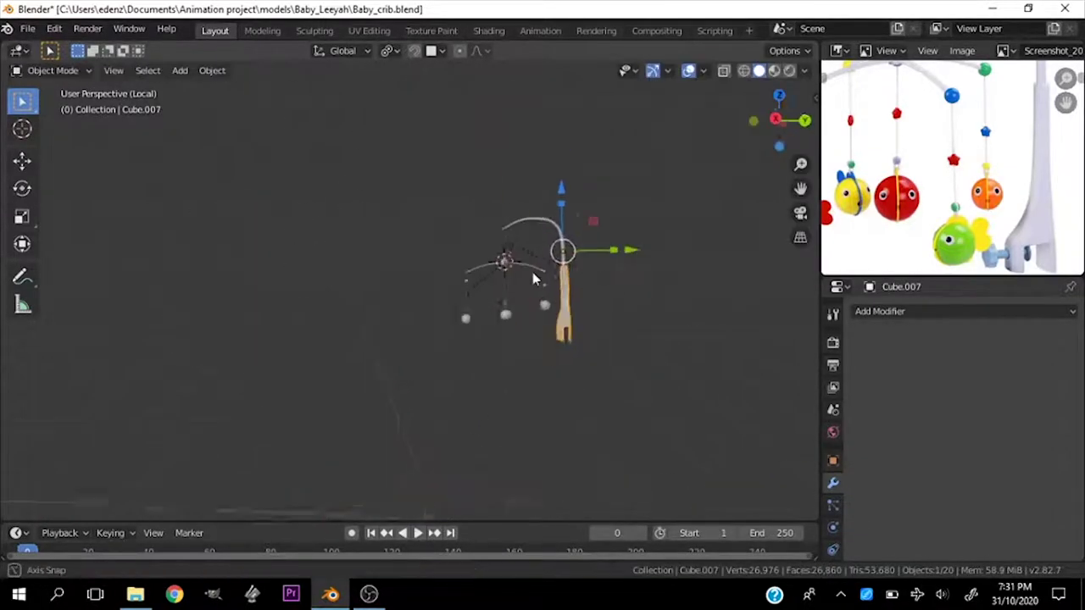
scroll(543, 254, "up", 4)
scroll(484, 226, "down", 3)
scroll(484, 226, "up", 3)
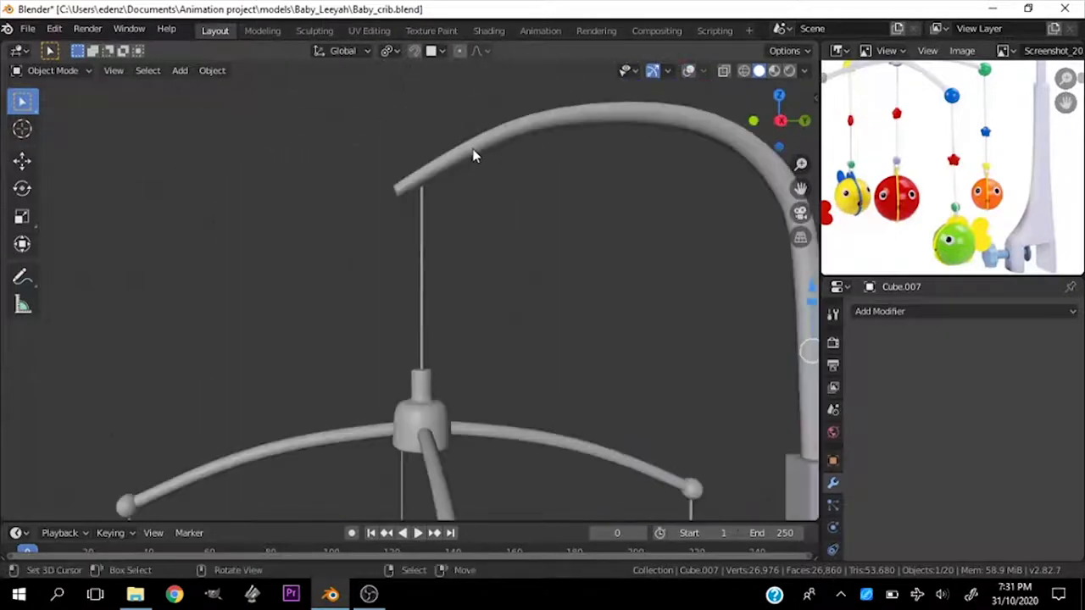
left_click(472, 153)
scroll(601, 145, "up", 4)
scroll(601, 145, "down", 1)
key("Tab")
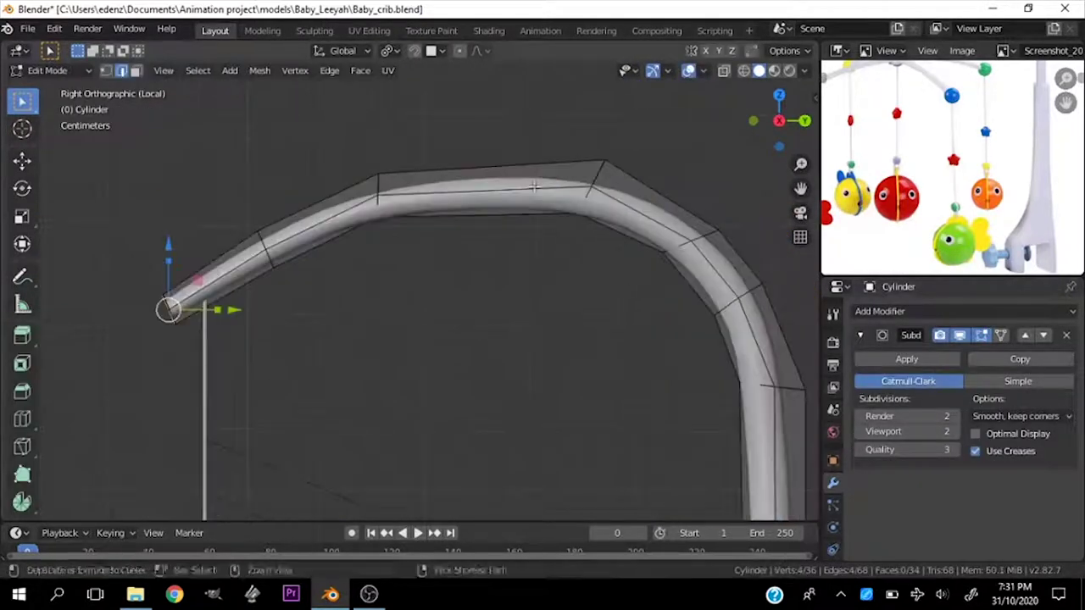
key("Tab")
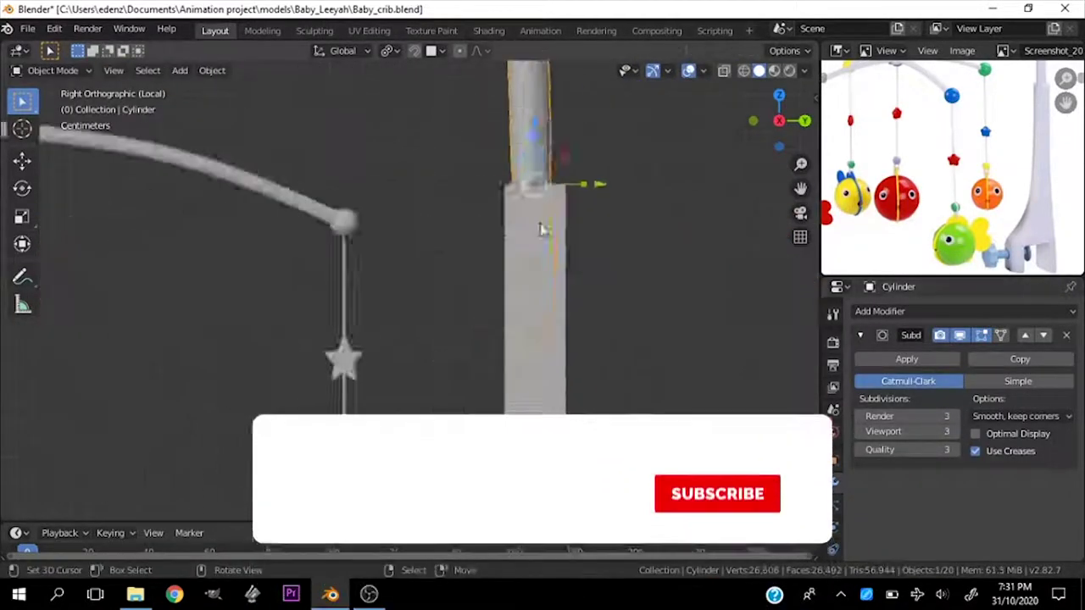
mouse_move(528, 301)
middle_mouse_down()
mouse_move(516, 289)
mouse_move(581, 225)
middle_mouse_up()
Step: Save, delete faces on one toy to leave a Saturn-like ring, and exit Local View
key("ctrl+s")
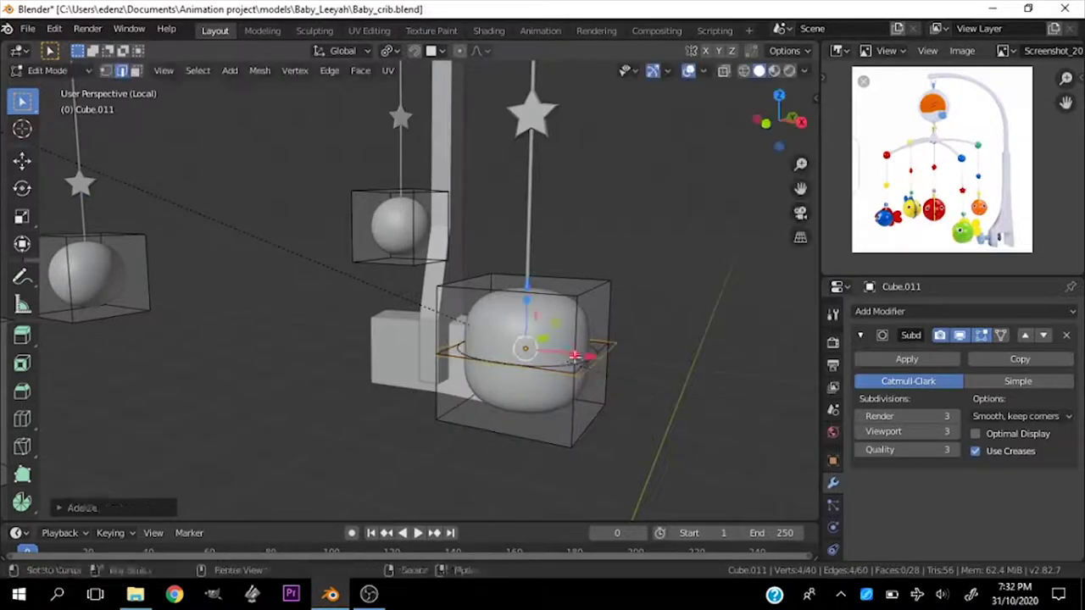
key("x")
left_click(583, 391)
middle_click_drag(583, 391, 583, 392)
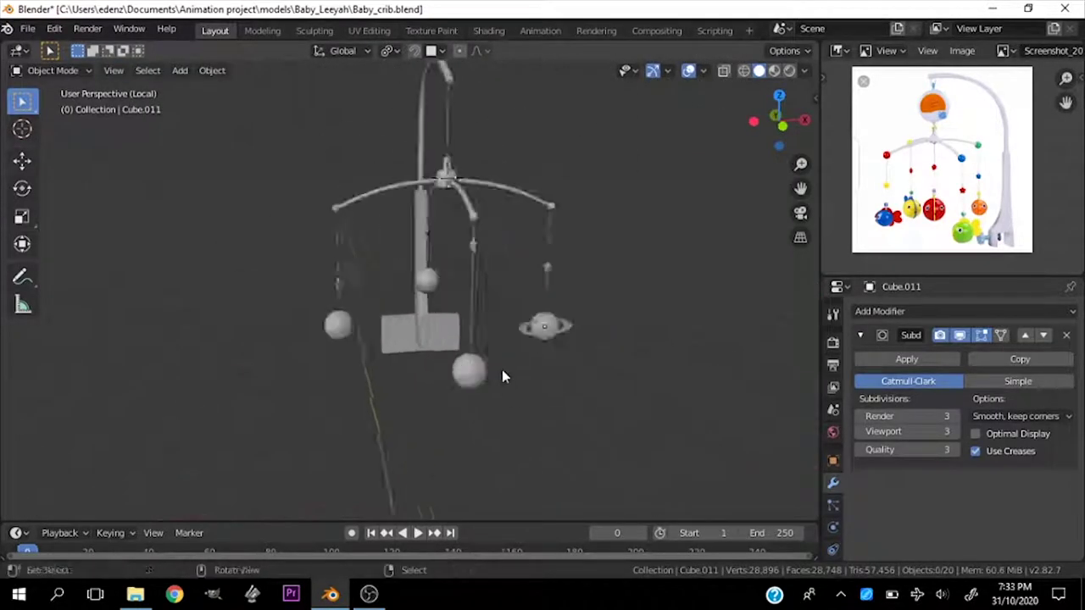
key("Delete")
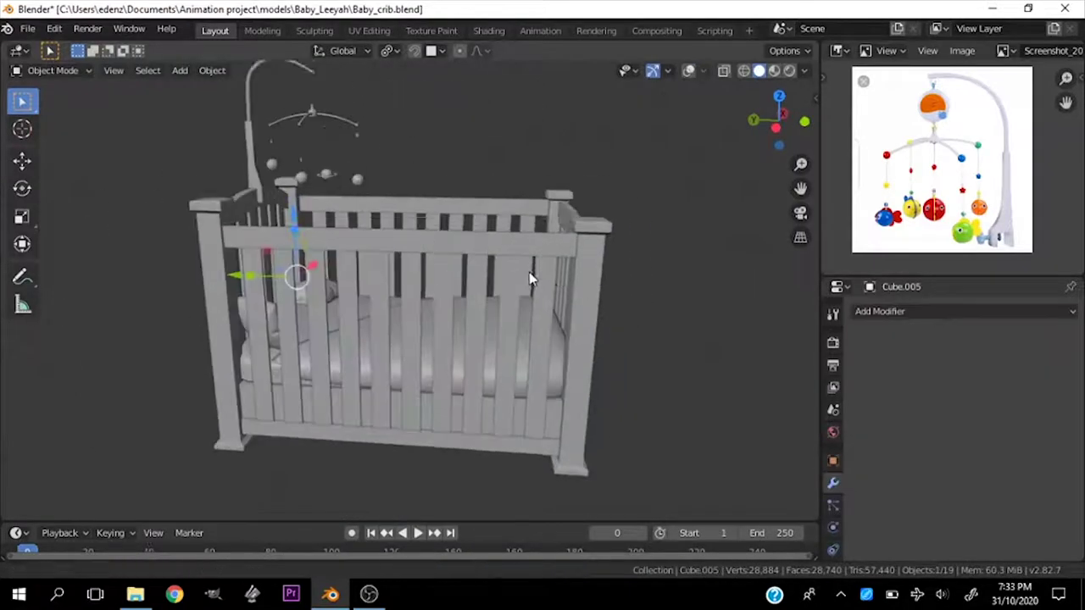
Step: Orbit to a higher view over the crib and save Baby_crib.blend
mouse_move(529, 272)
middle_mouse_down()
mouse_move(529, 229)
mouse_move(460, 189)
mouse_move(513, 246)
middle_mouse_up()
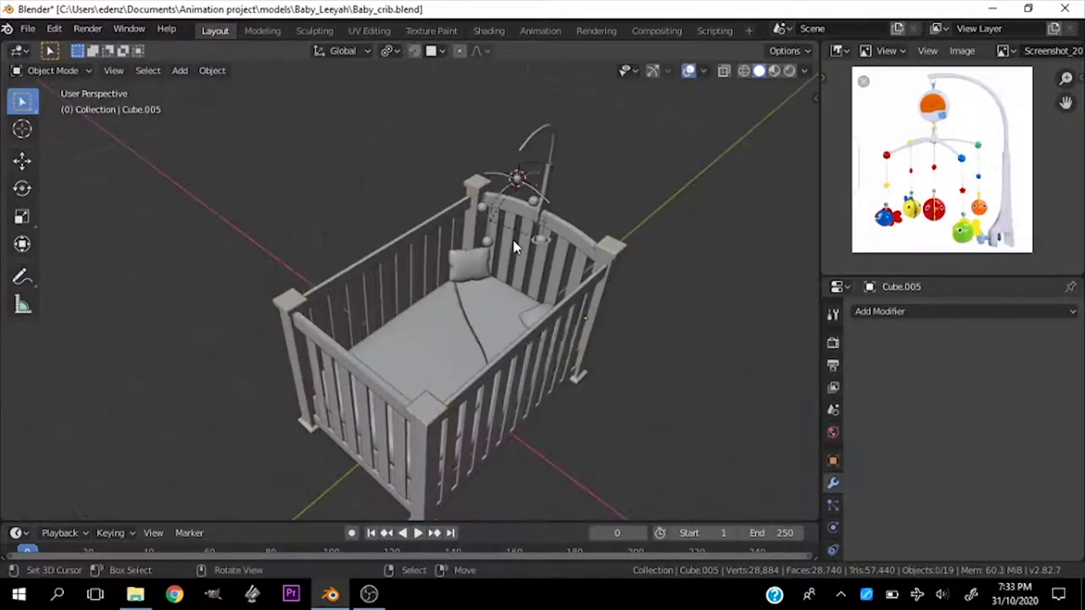
key("ctrl+s")
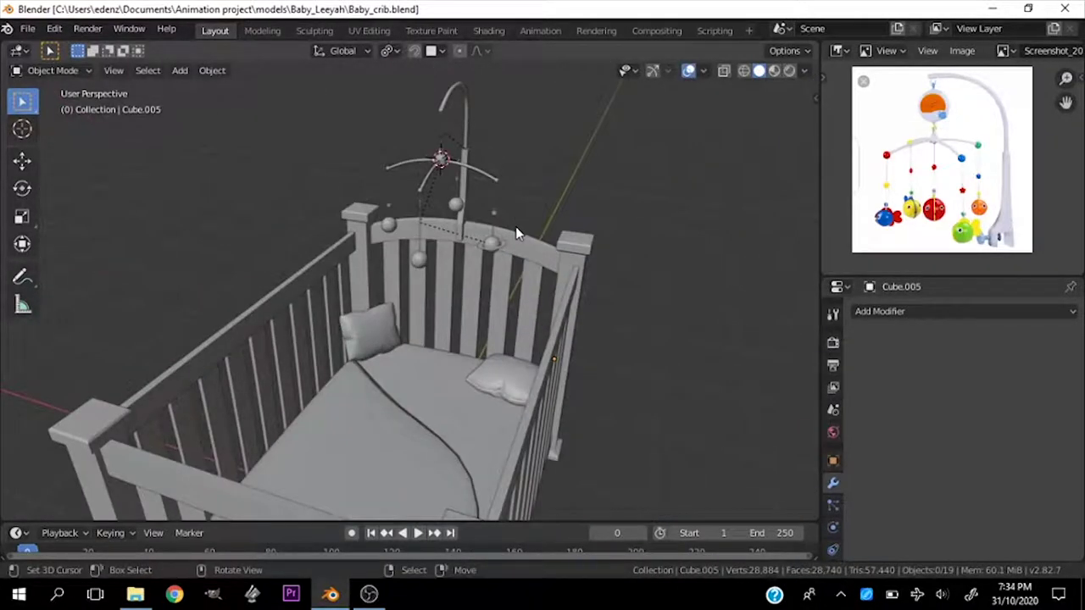